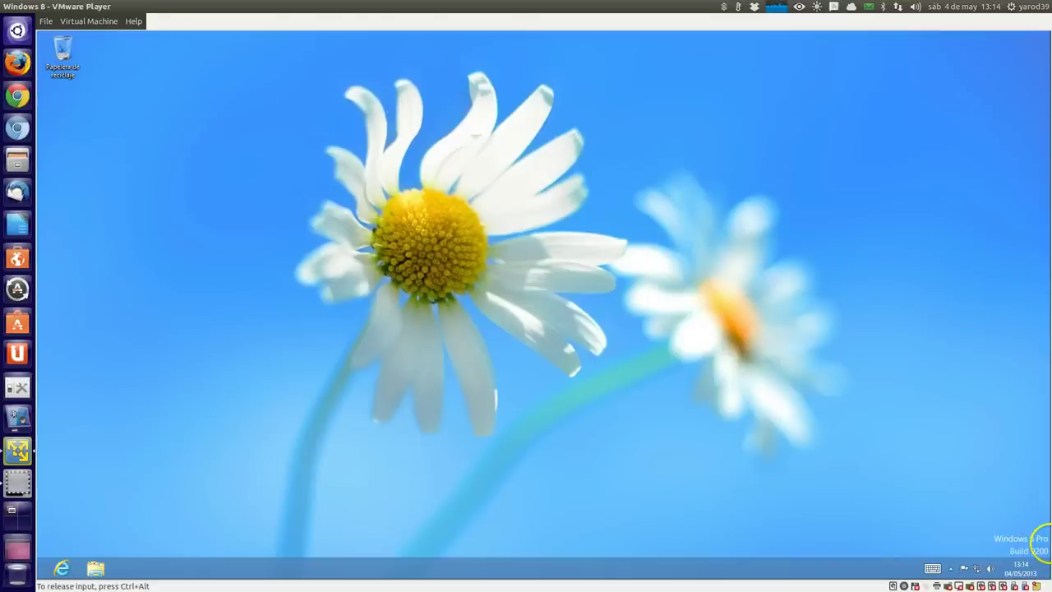
# Open the Windows 8 Control Panel from the desktop settings and display its items as small icons
pyautogui.click(1021, 568)
pyautogui.moveTo(1019, 439)
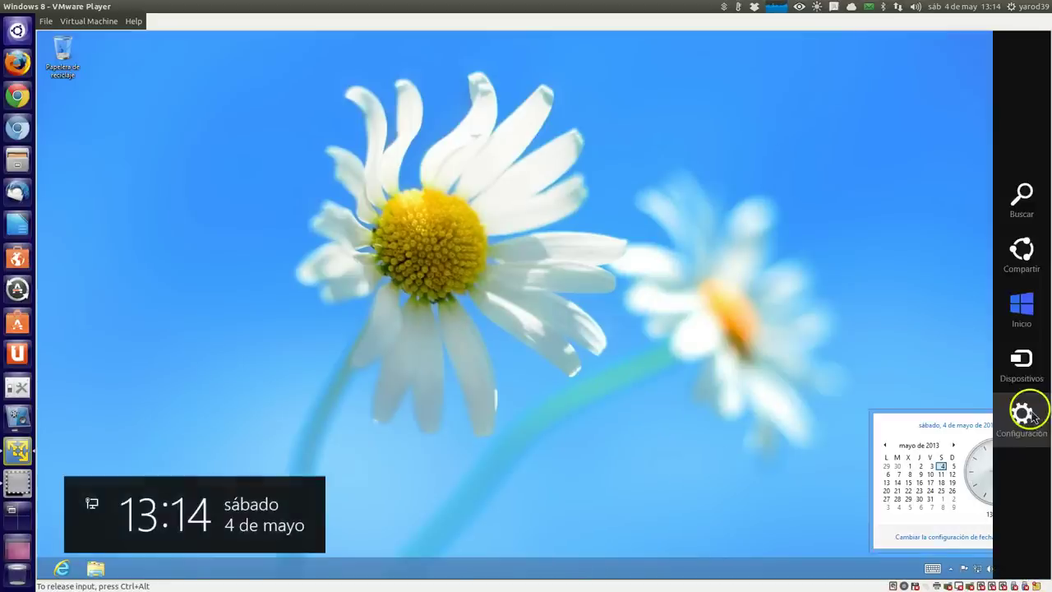
pyautogui.click(1026, 409)
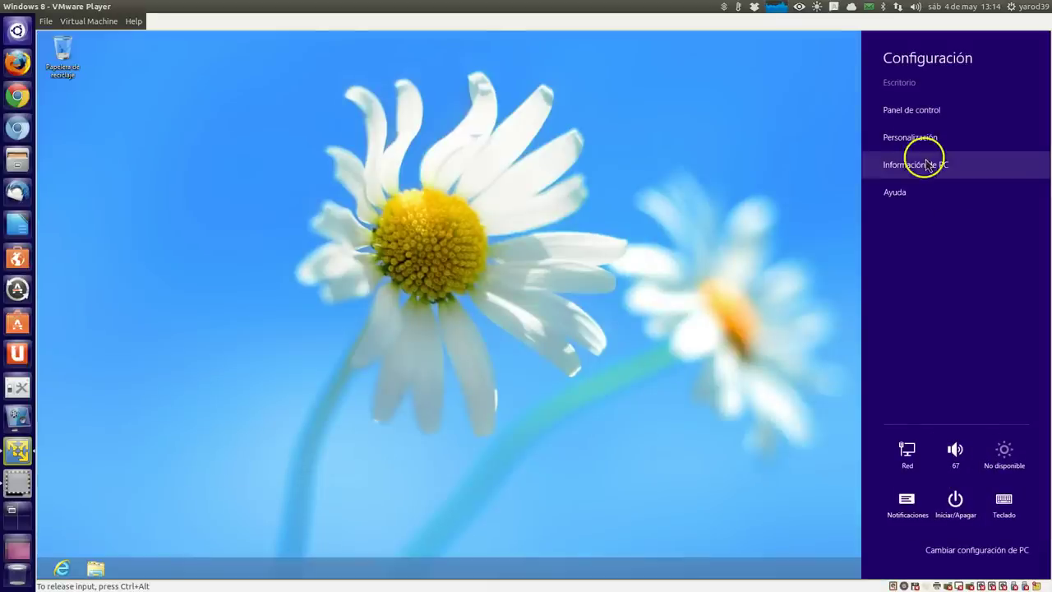
pyautogui.click(910, 111)
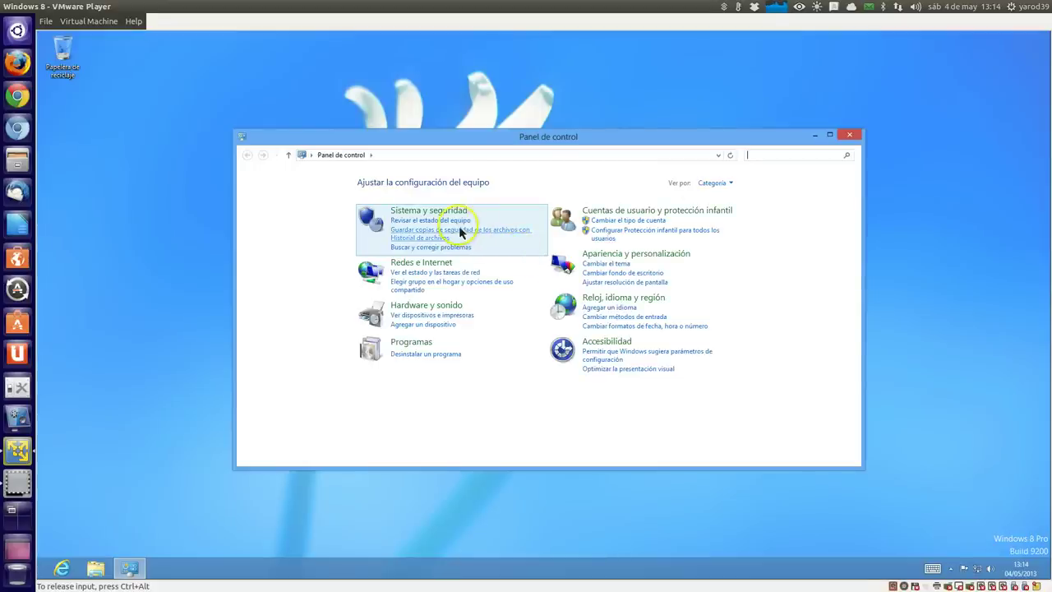
pyautogui.click(714, 187)
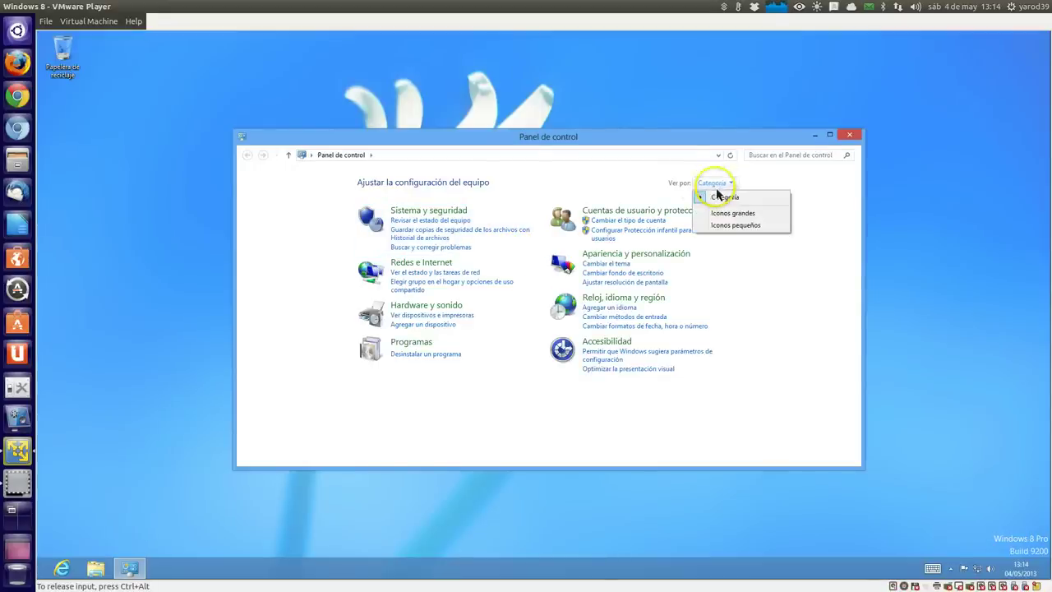
pyautogui.click(728, 227)
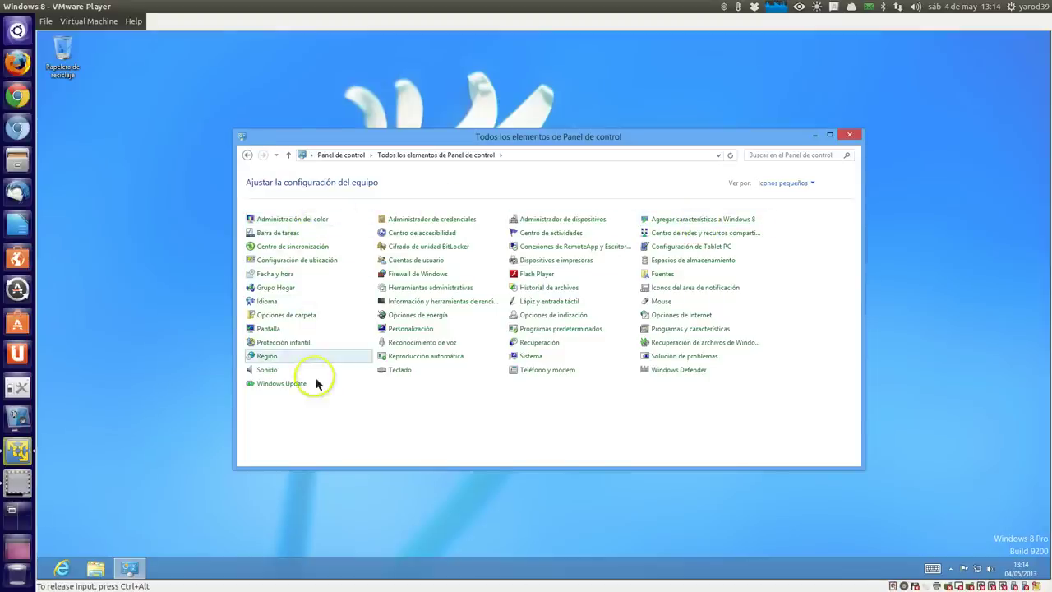
# Open Herramientas administrativas to examine the available tools, and close it together with the Control Panel
pyautogui.click(413, 287)
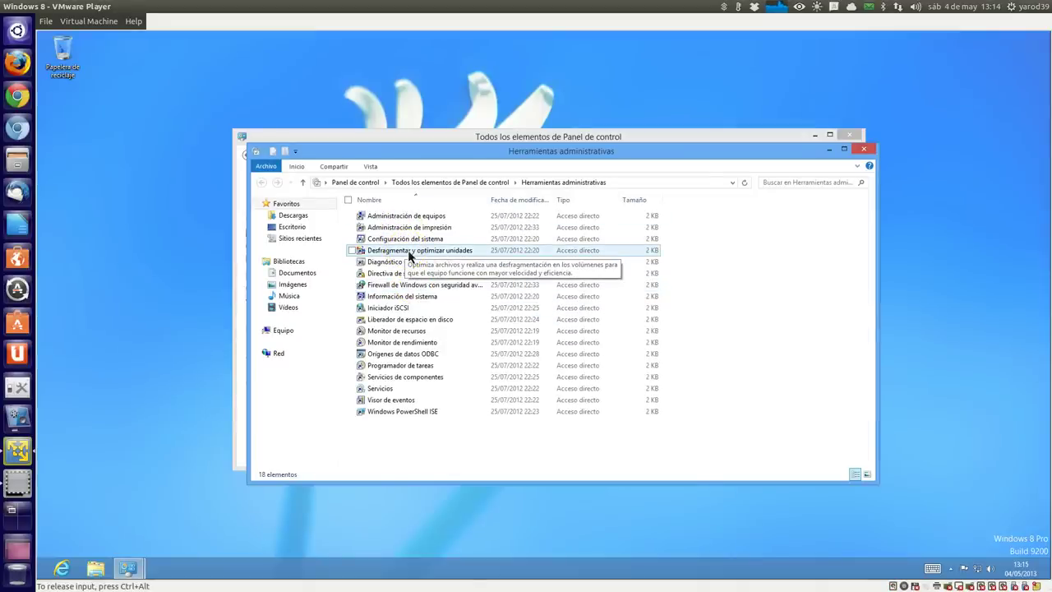
pyautogui.click(867, 152)
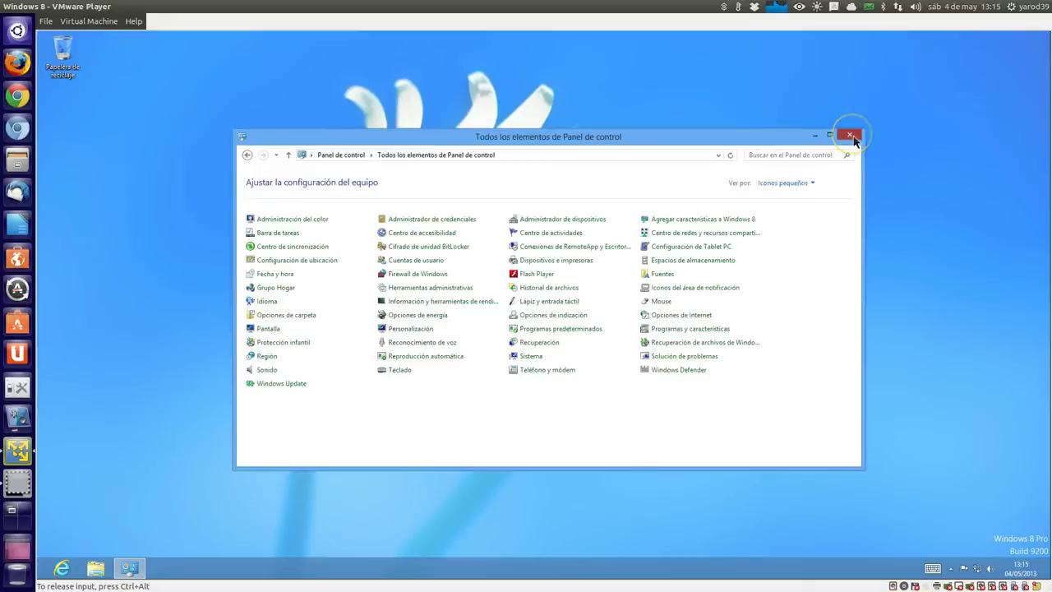
pyautogui.click(852, 137)
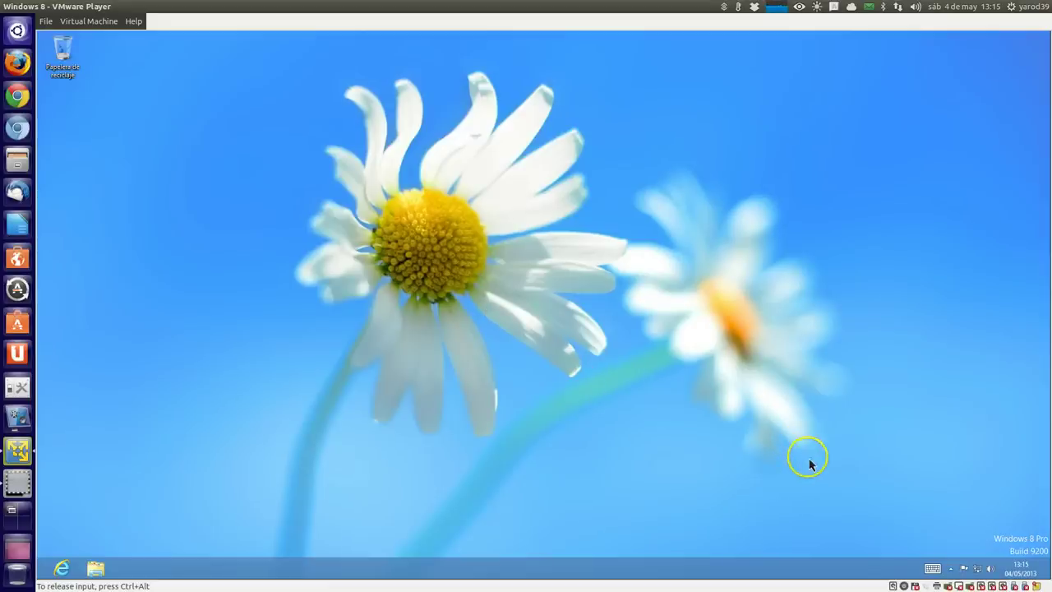
pyautogui.click(86, 25)
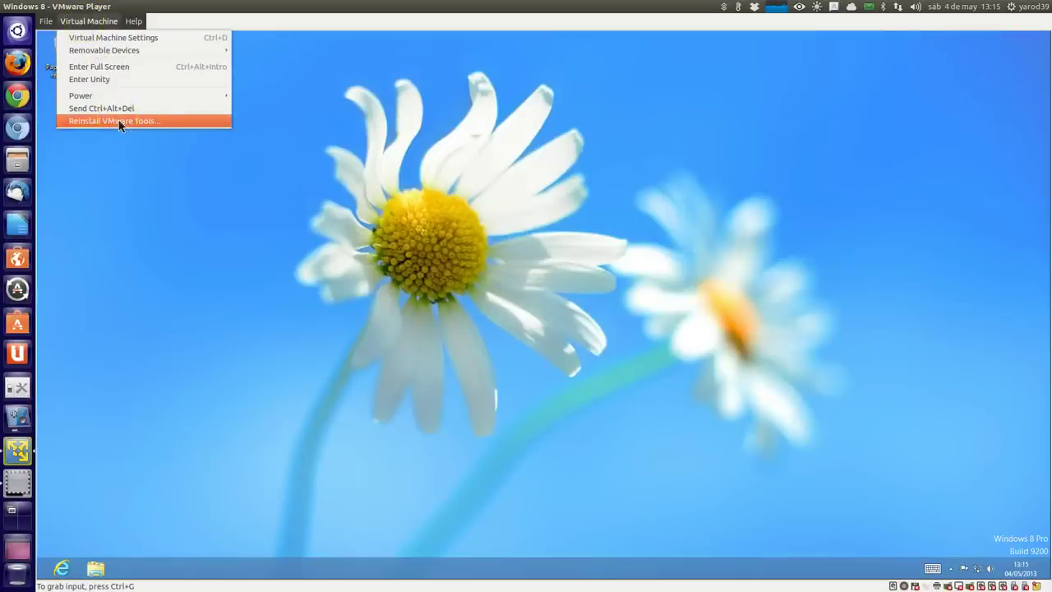
pyautogui.click(120, 121)
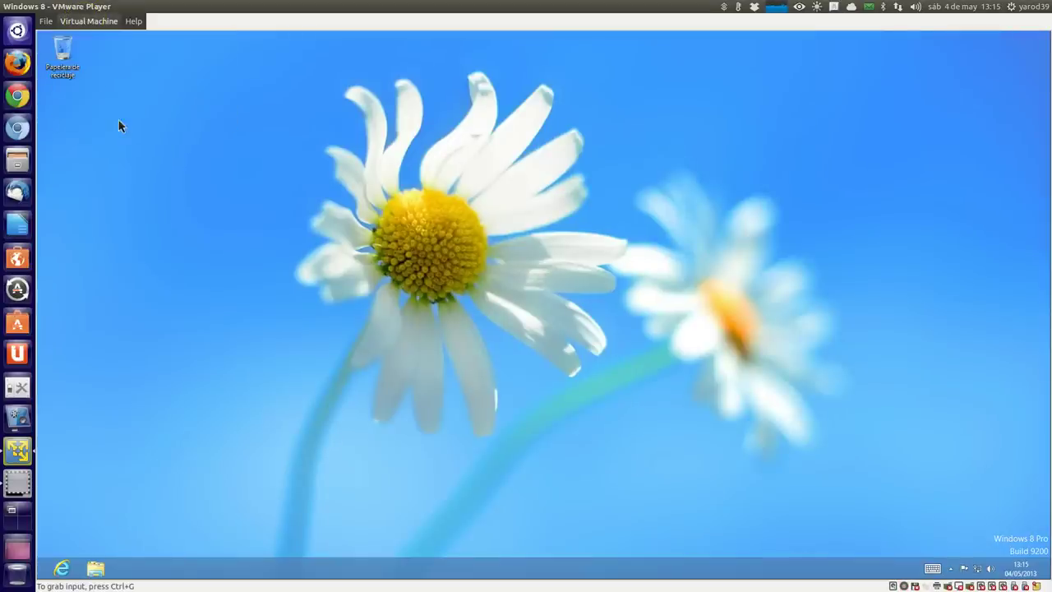
pyautogui.click(97, 23)
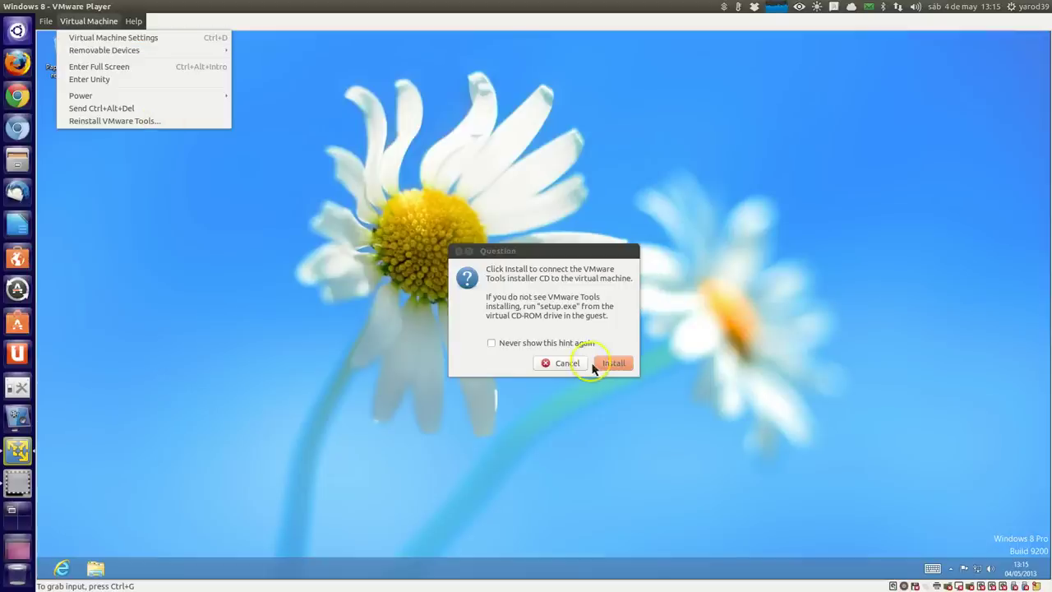
pyautogui.click(569, 367)
pyautogui.click(569, 368)
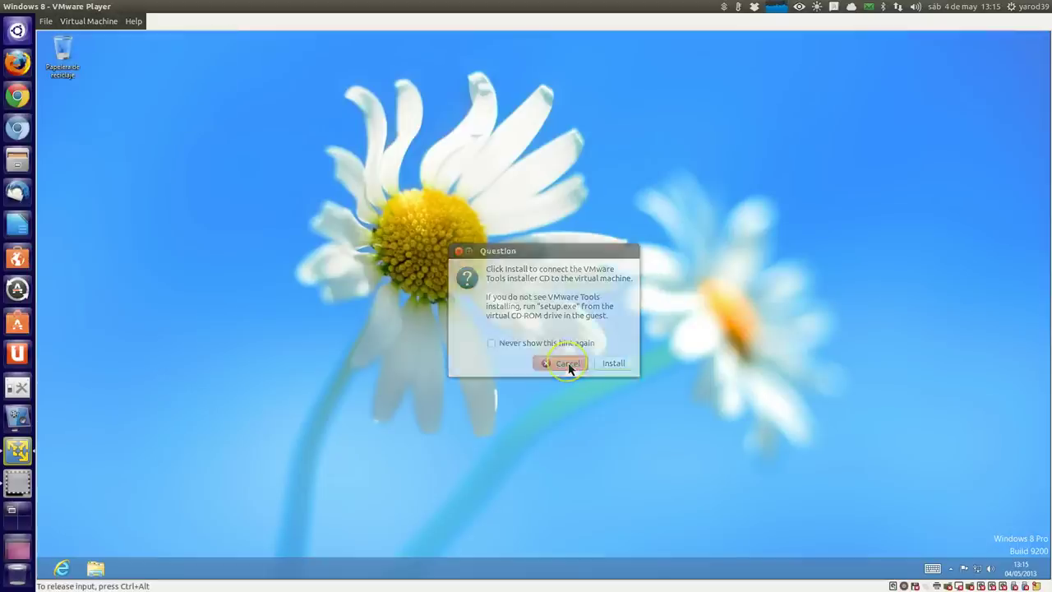
# Reset the Windows 8 virtual machine, agree to connect floppy0 at every power-on, and dismiss the removable devices hint
pyautogui.click(74, 23)
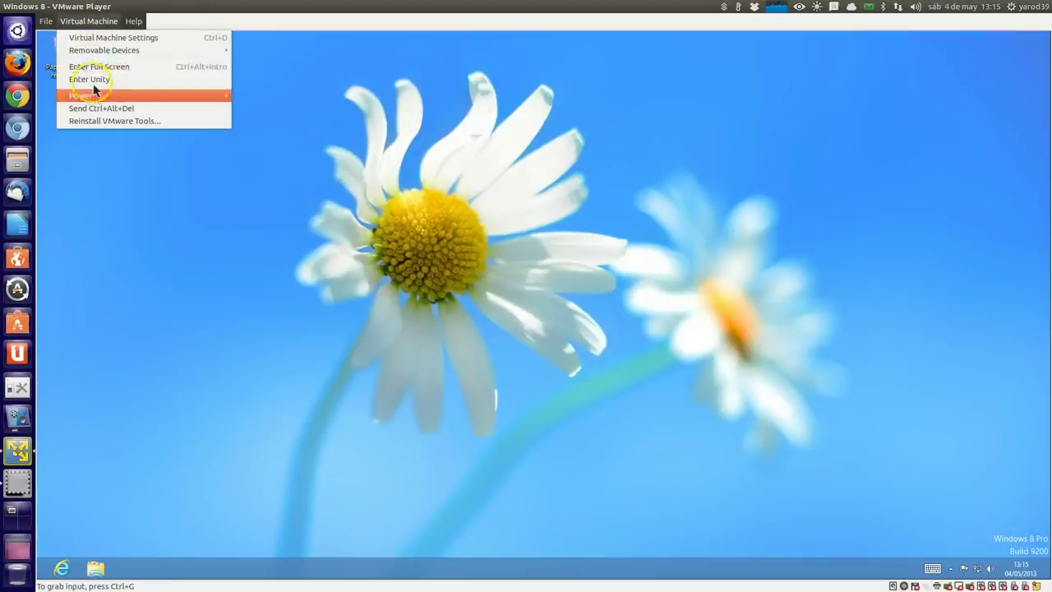
pyautogui.moveTo(94, 96)
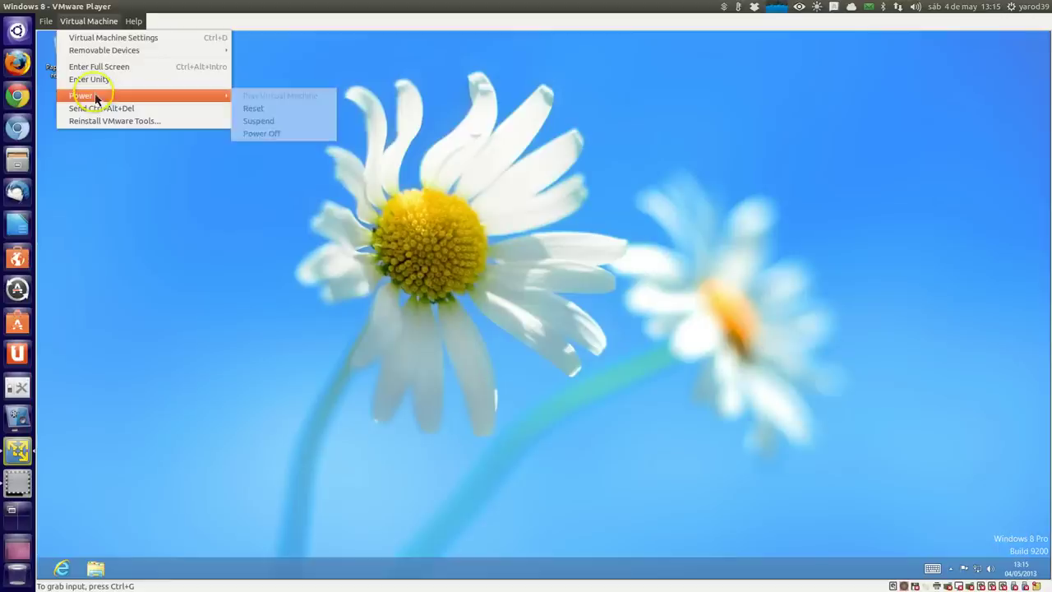
pyautogui.click(268, 113)
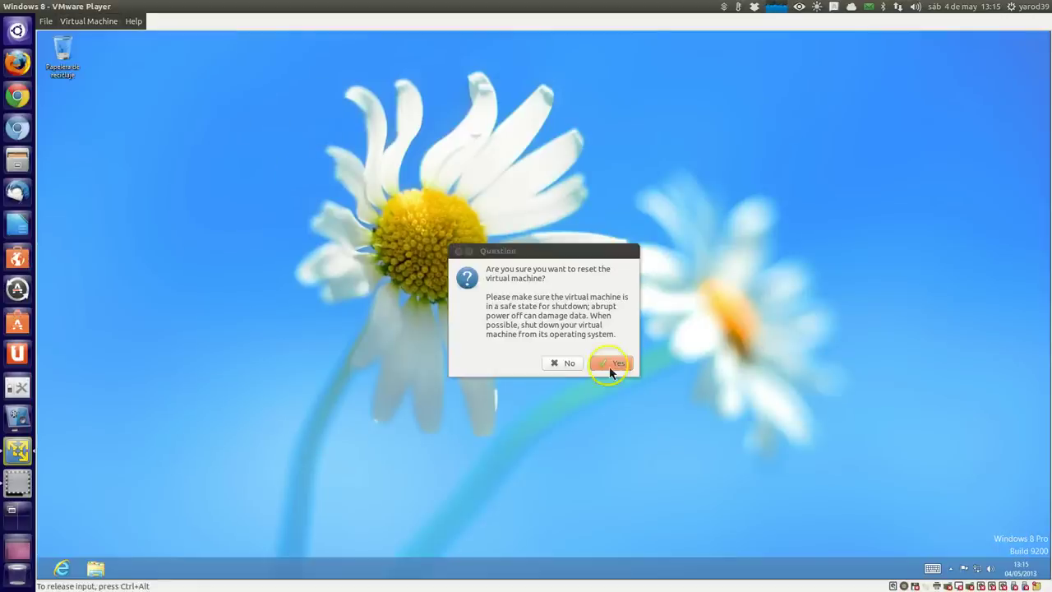
pyautogui.click(610, 367)
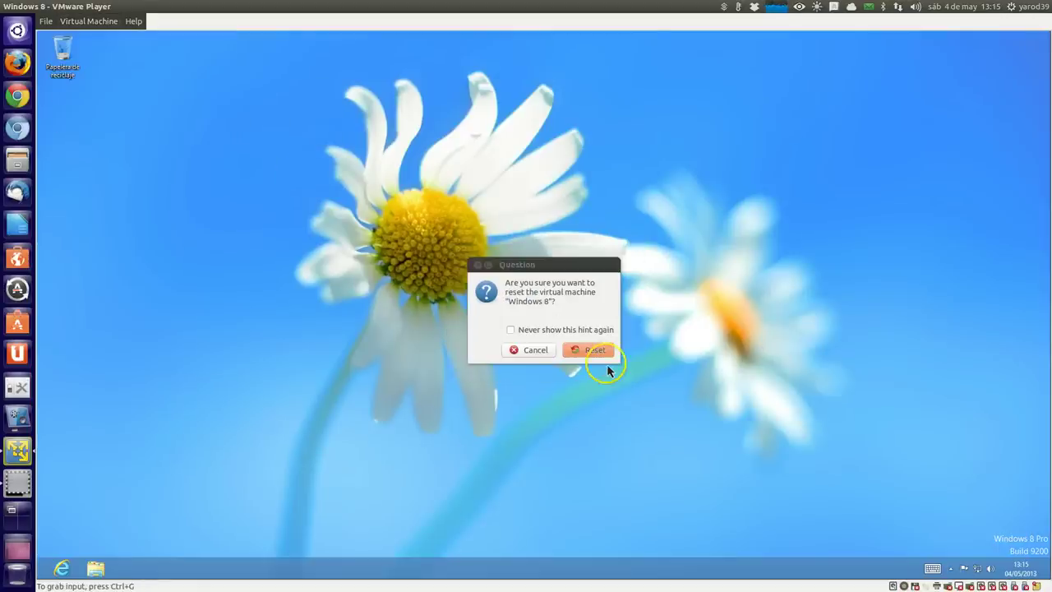
pyautogui.click(608, 367)
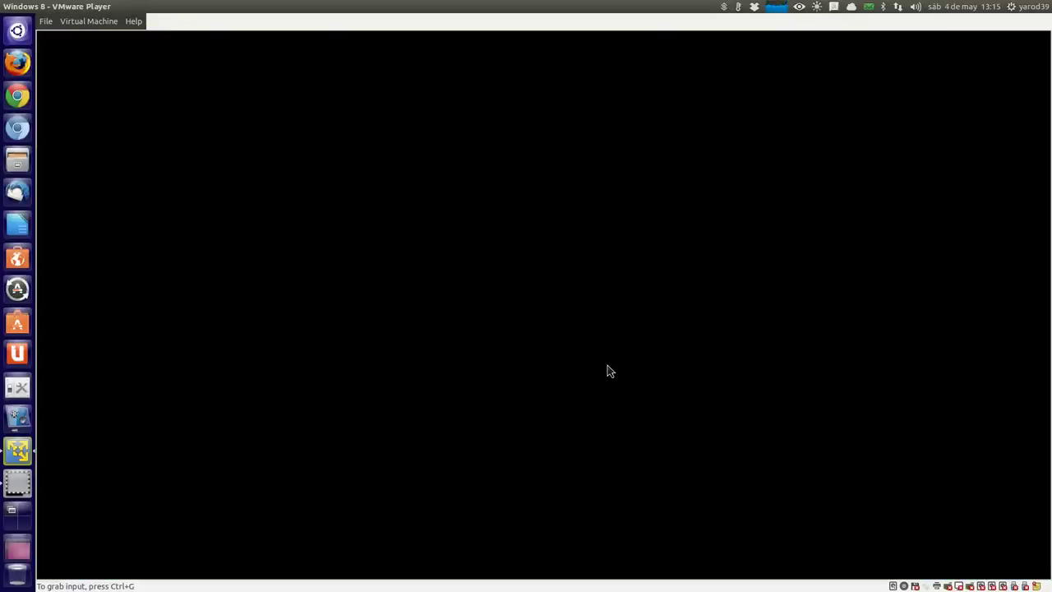
pyautogui.click(608, 365)
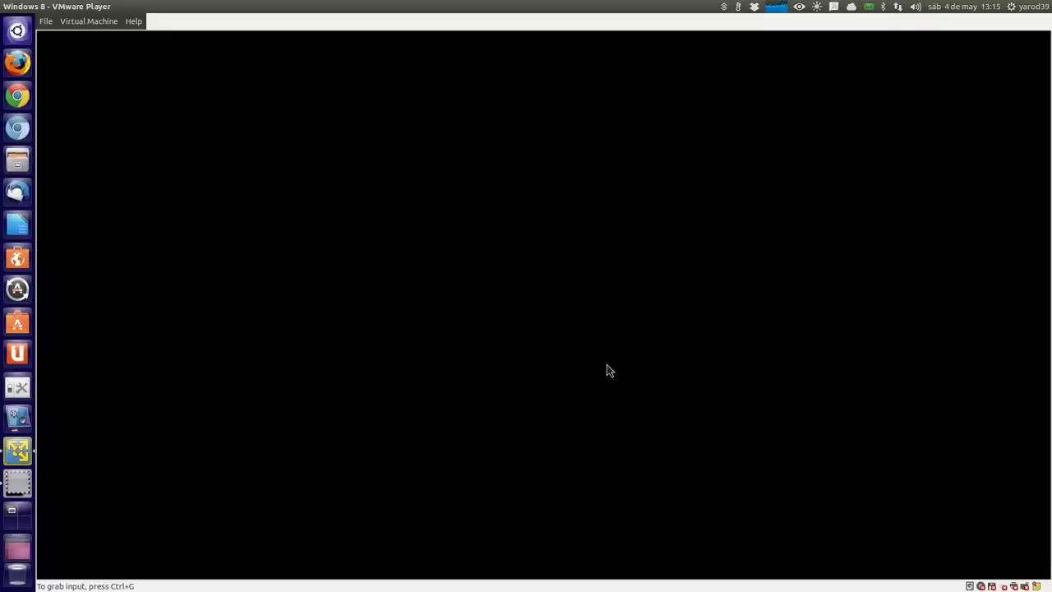
pyautogui.click(605, 364)
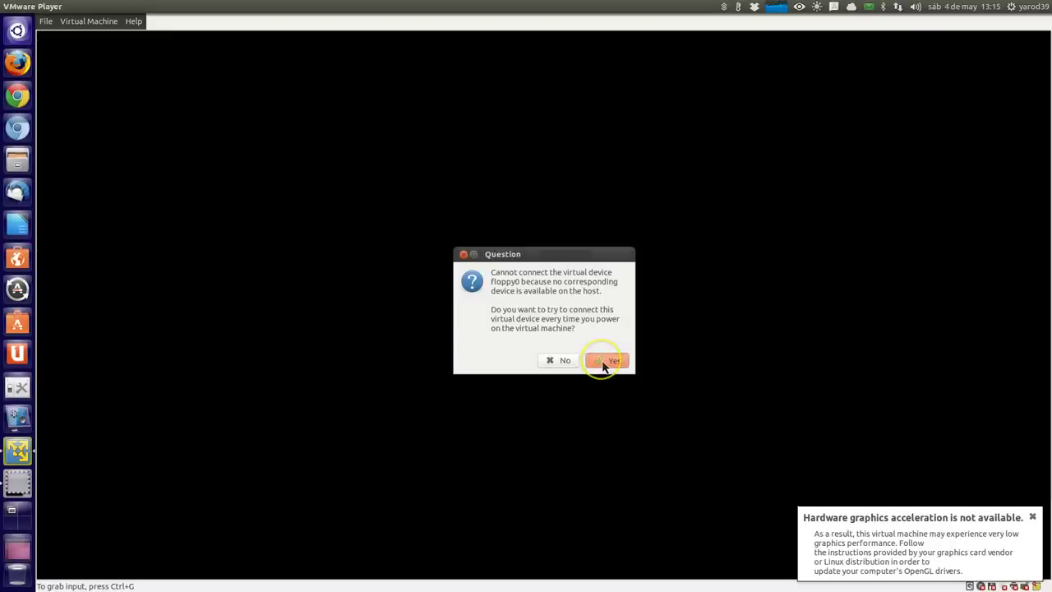
pyautogui.click(603, 370)
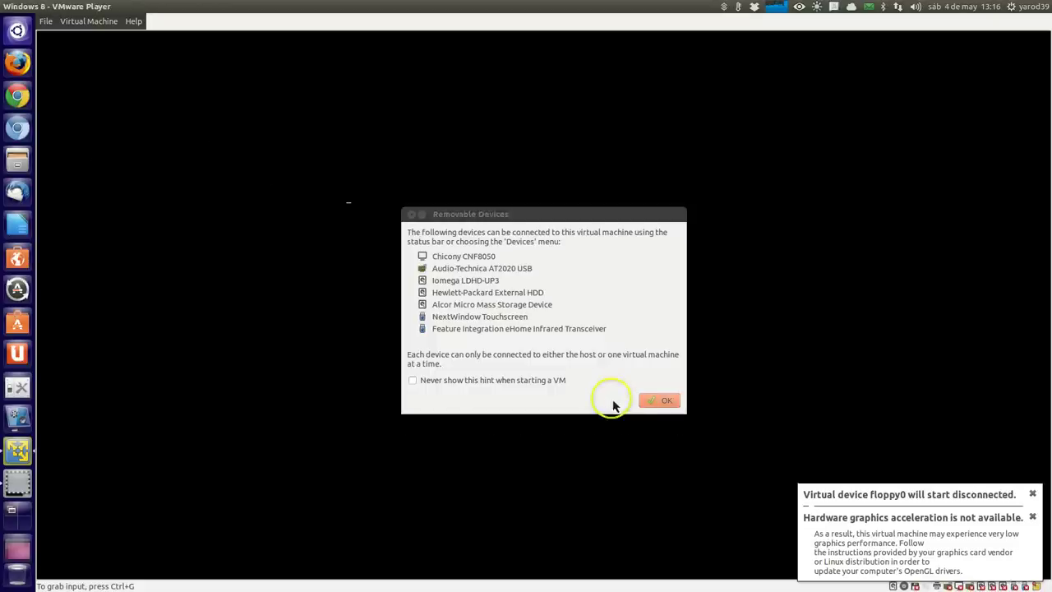
pyautogui.click(648, 402)
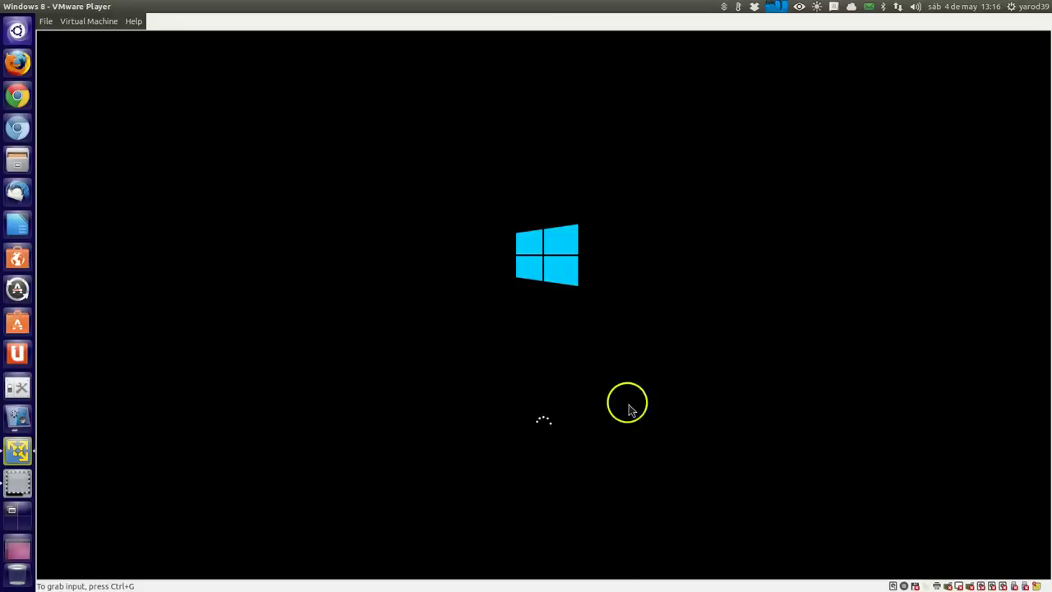
# Reset the virtual machine again during boot and dismiss the binary translation hint
pyautogui.click(46, 22)
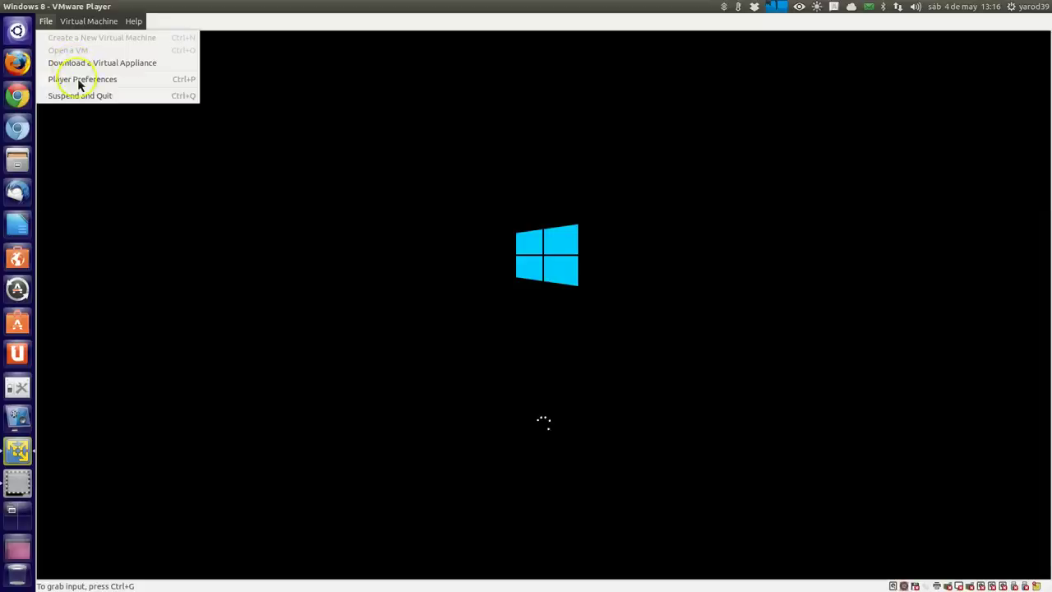
pyautogui.moveTo(80, 24)
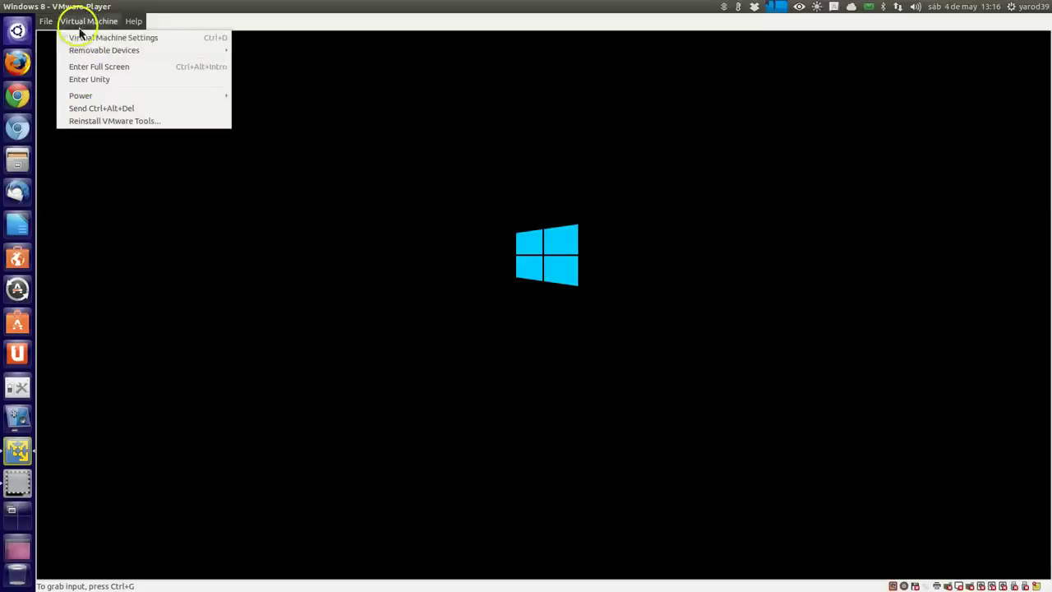
pyautogui.moveTo(92, 97)
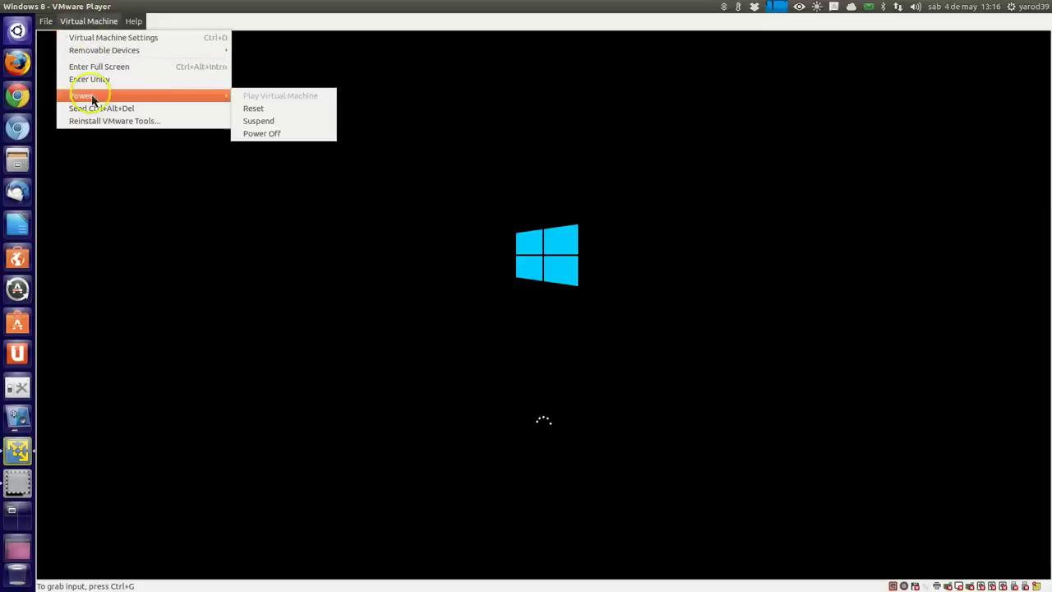
pyautogui.click(268, 110)
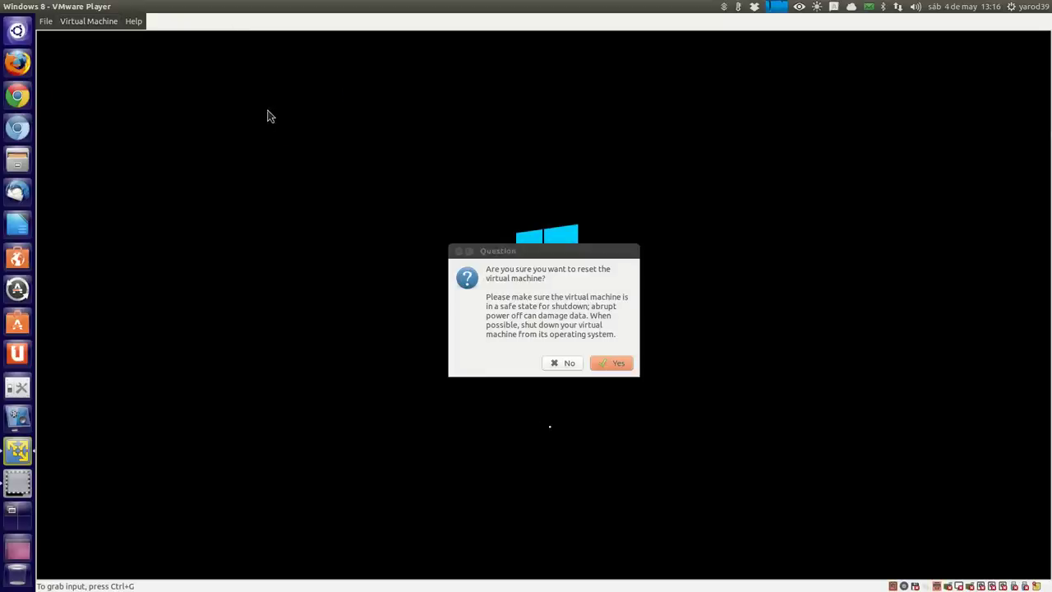
pyautogui.click(617, 363)
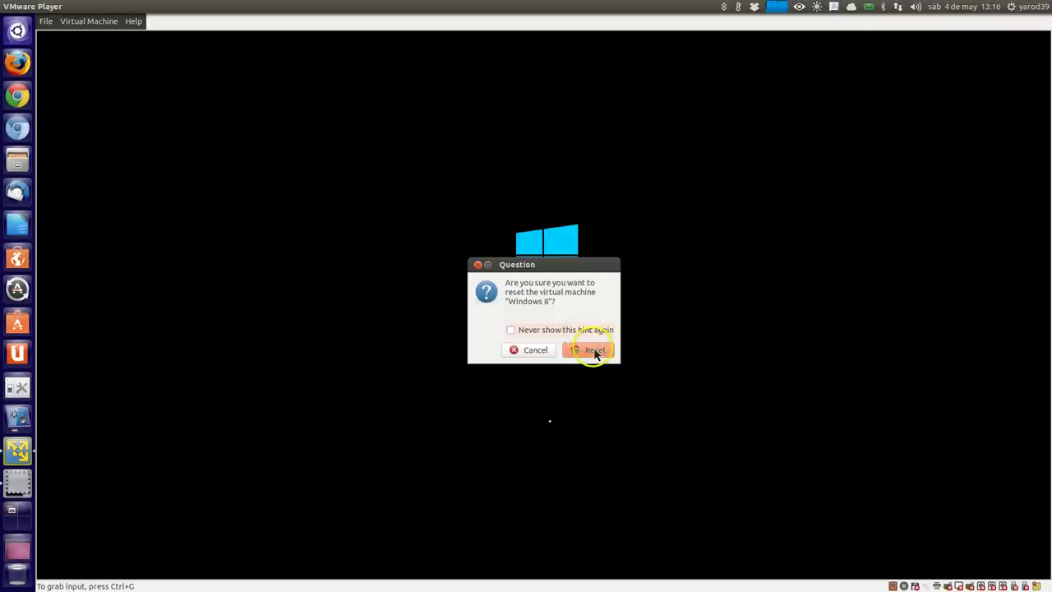
pyautogui.click(595, 351)
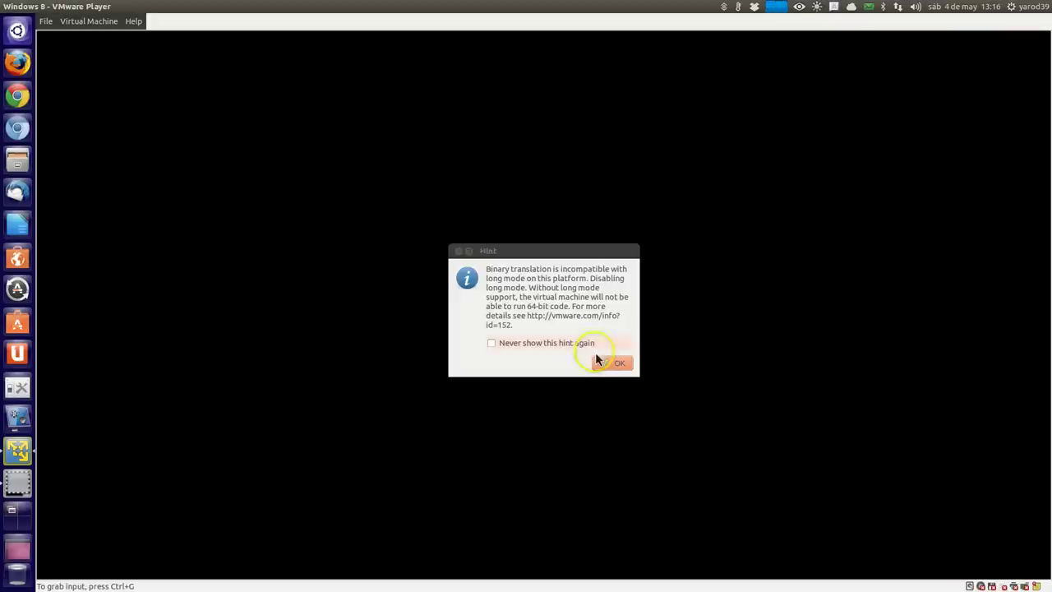
pyautogui.click(615, 364)
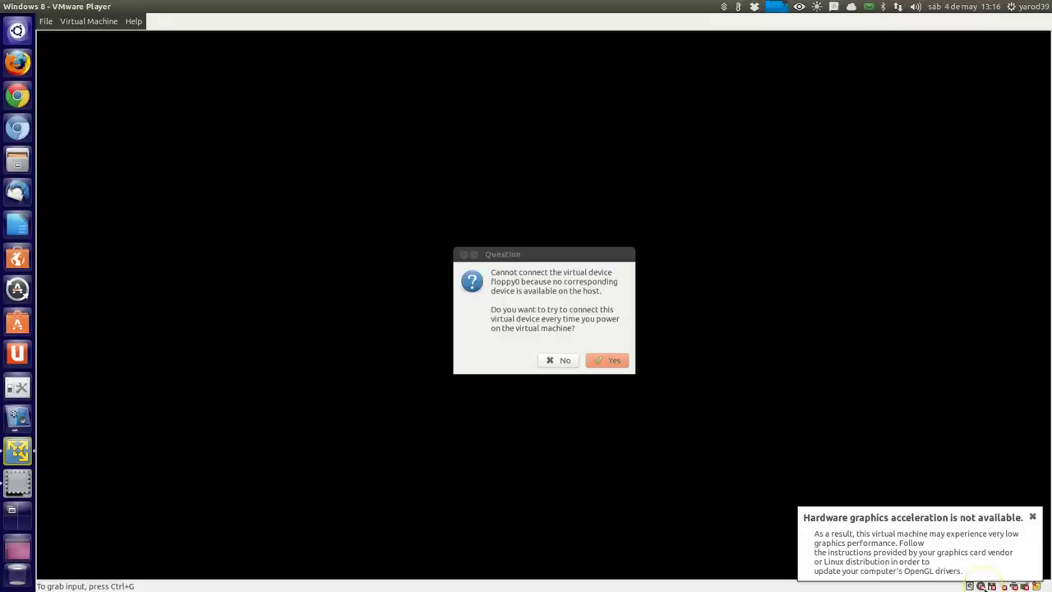
# Connect the virtual CD drive to ubuntu-13.04-desktop-i386.iso from the Descargas folder and close the removable devices hint
pyautogui.click(983, 586)
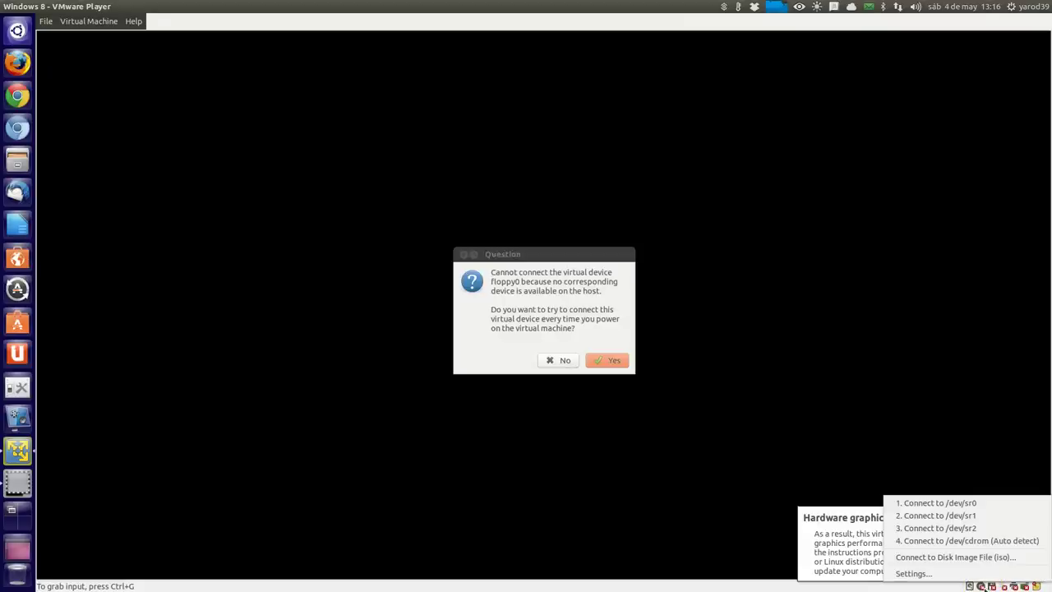
pyautogui.click(979, 562)
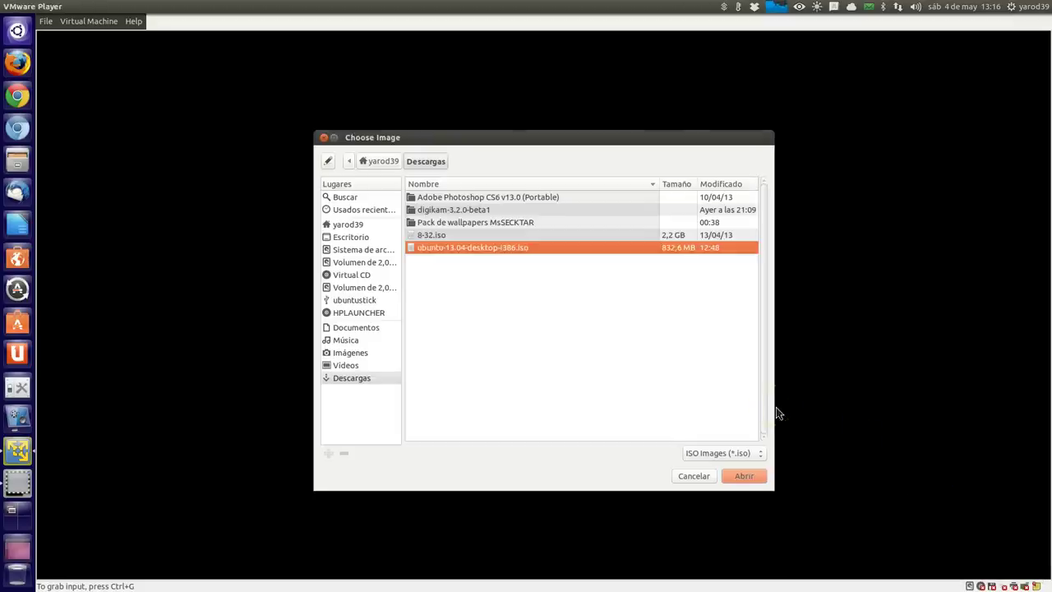
pyautogui.press('Return')
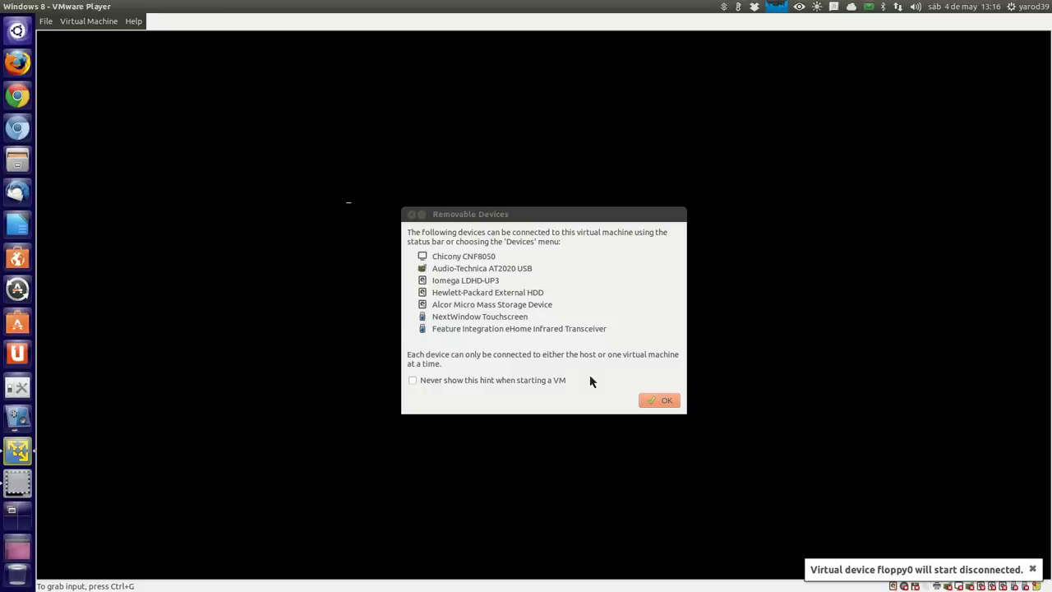
pyautogui.click(400, 317)
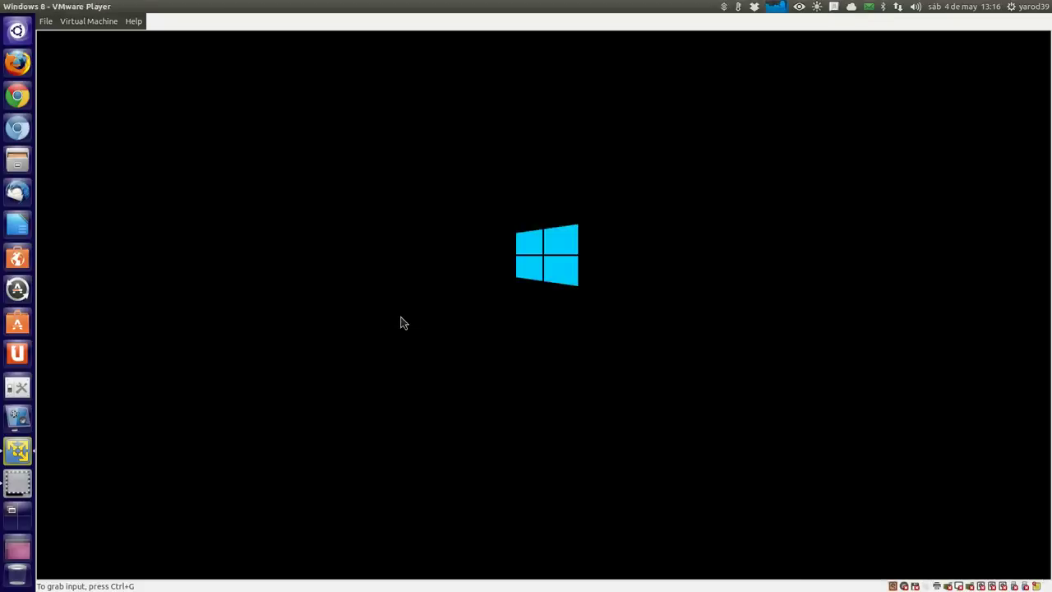
# Reconnect the booting virtual machine's CD drive to a disk image file from the Descargas folder
pyautogui.click(905, 586)
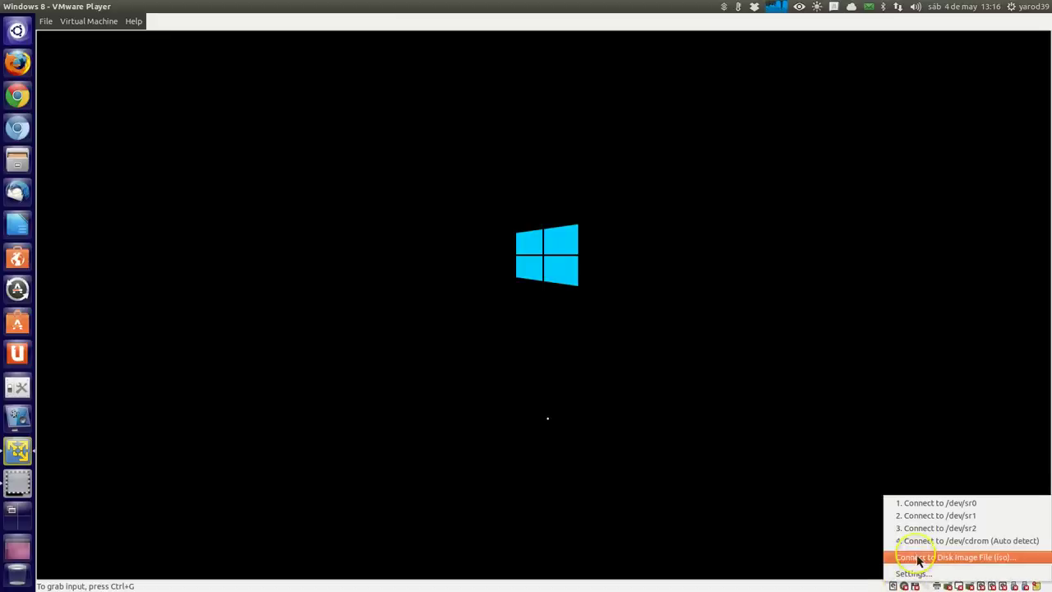
pyautogui.click(919, 558)
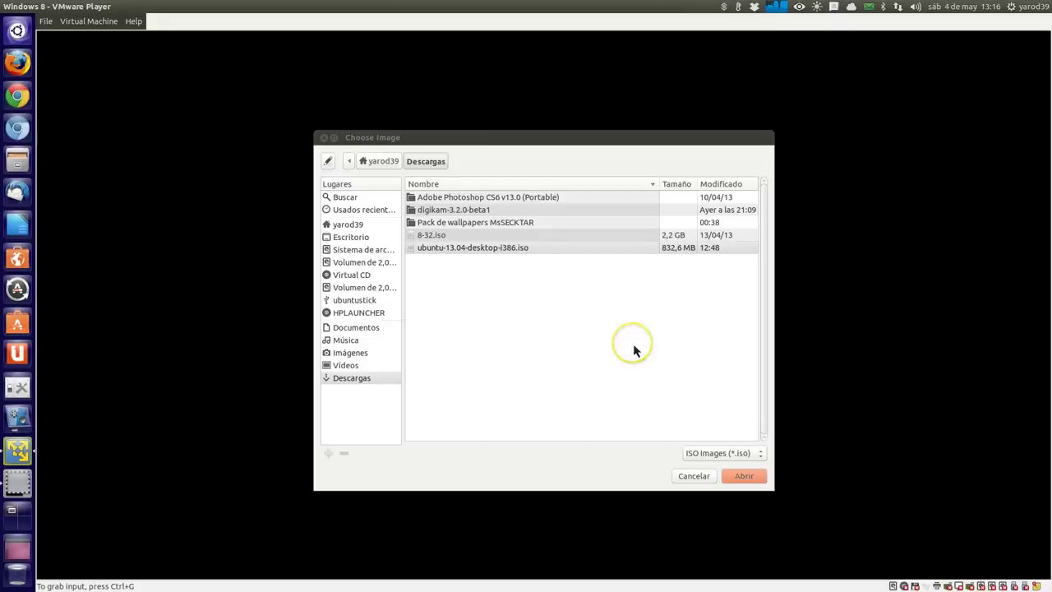
pyautogui.press('Down')
pyautogui.press('Return')
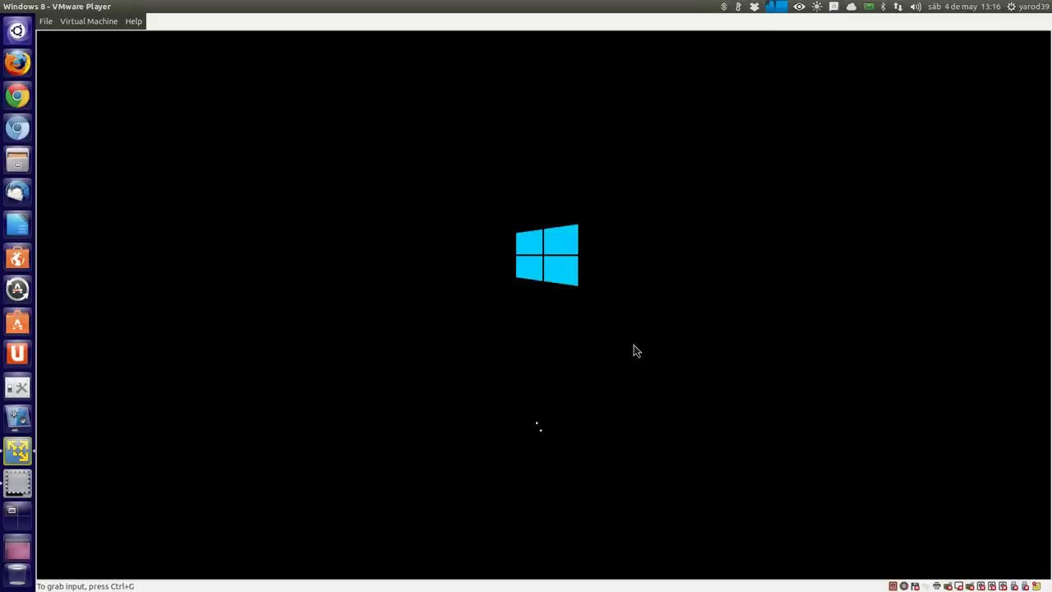
# Review the virtual CD/DVD drive's ISO image connection in the virtual machine settings and save them
pyautogui.click(903, 586)
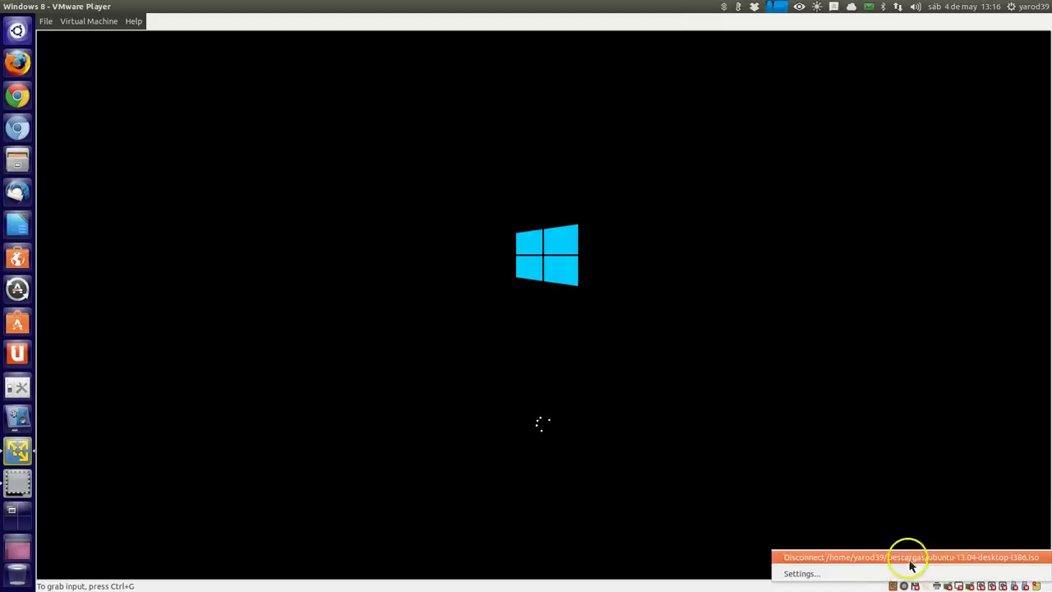
pyautogui.click(908, 583)
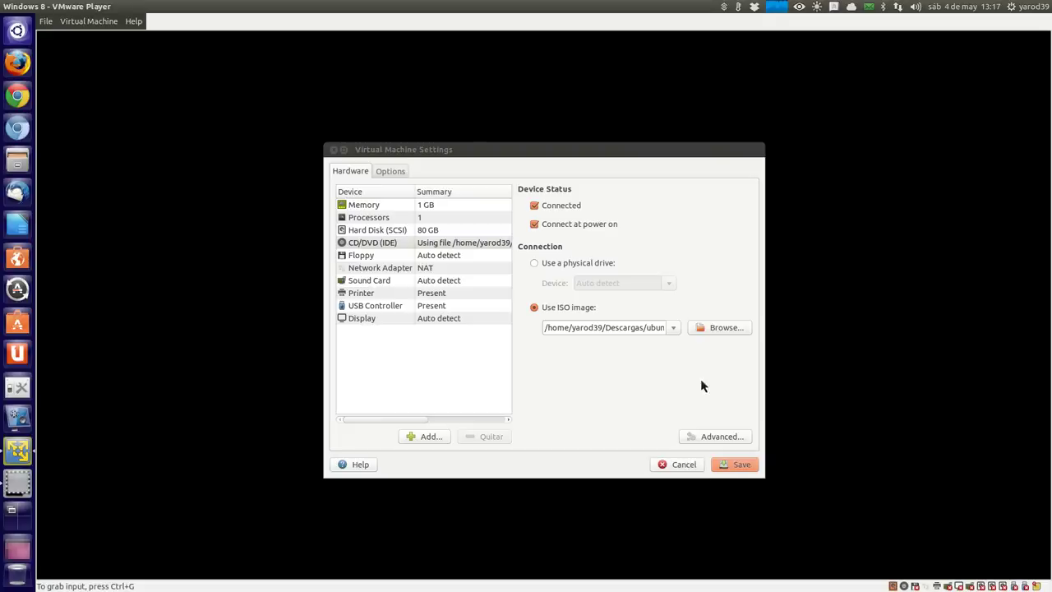
pyautogui.click(729, 466)
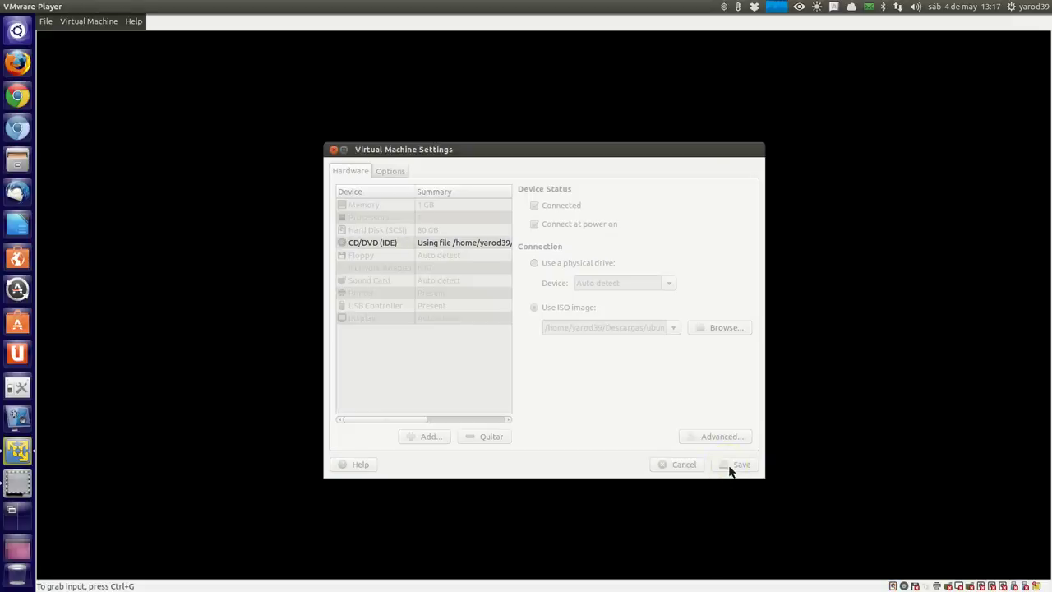
# Reset the Windows 8 virtual machine and confirm the reset
pyautogui.click(46, 21)
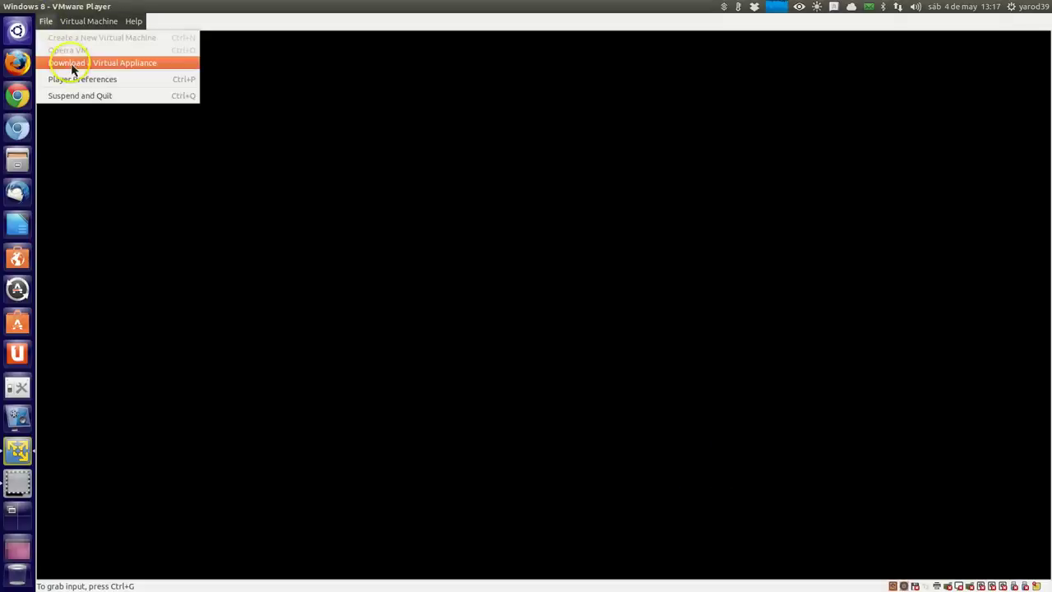
pyautogui.moveTo(78, 20)
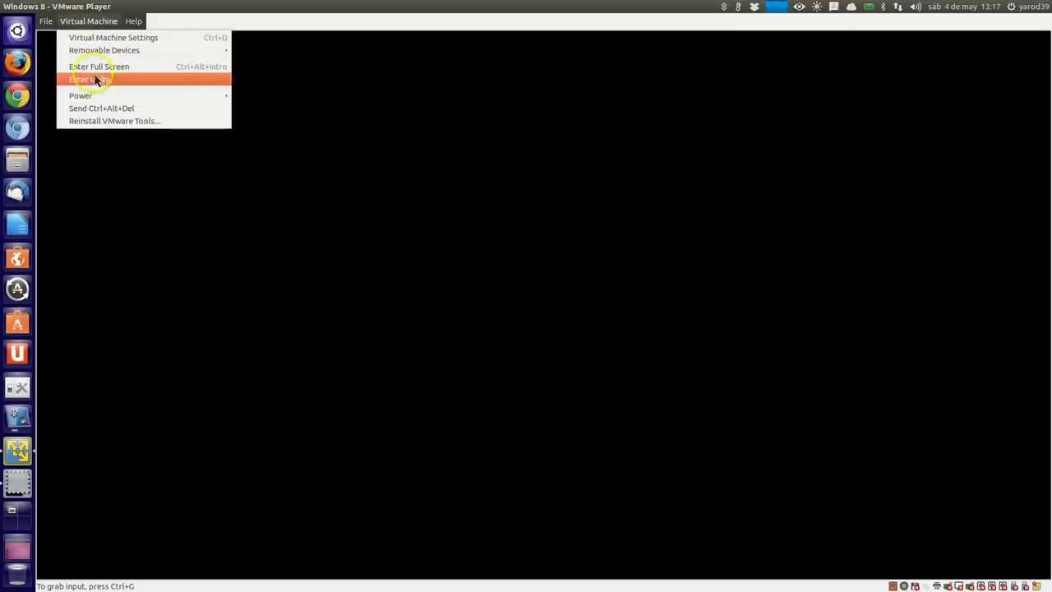
pyautogui.moveTo(227, 97)
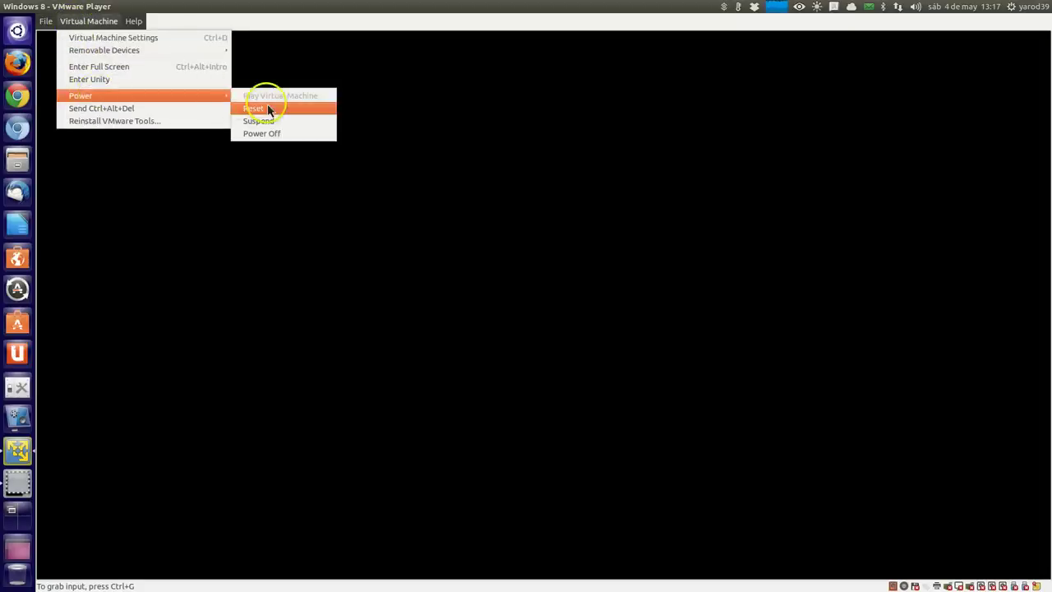
pyautogui.click(268, 110)
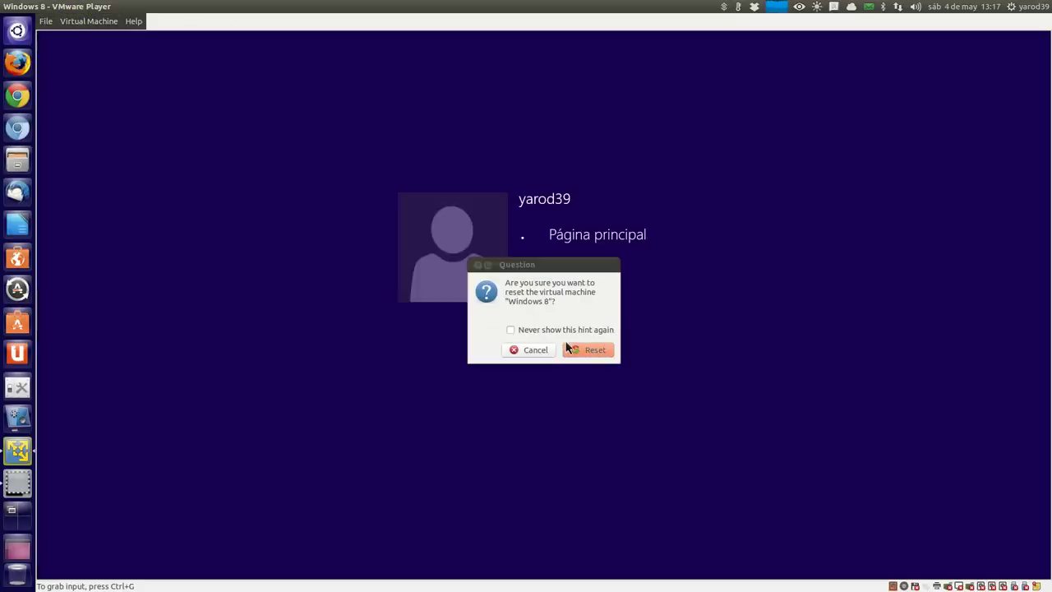
pyautogui.click(588, 349)
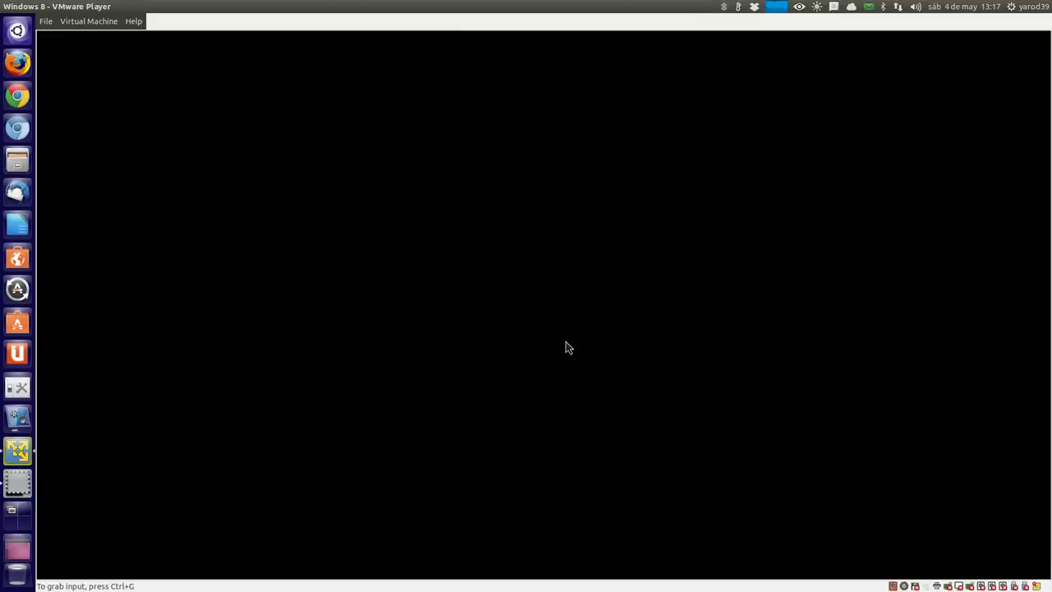
# Agree to connect floppy0 at every power-on and dismiss the removable devices hint
pyautogui.click(608, 363)
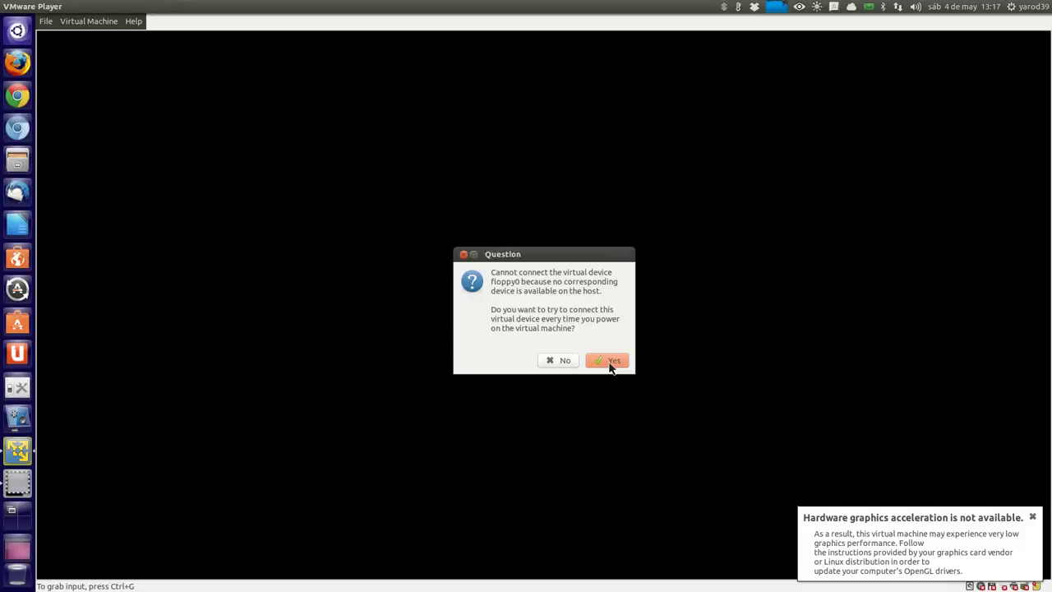
pyautogui.click(610, 365)
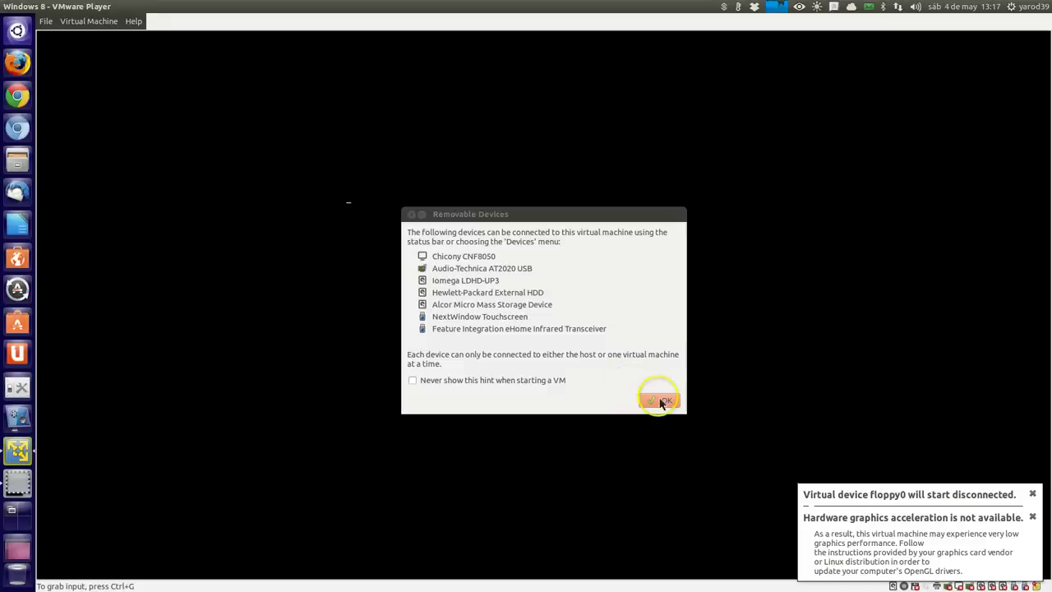
pyautogui.click(662, 401)
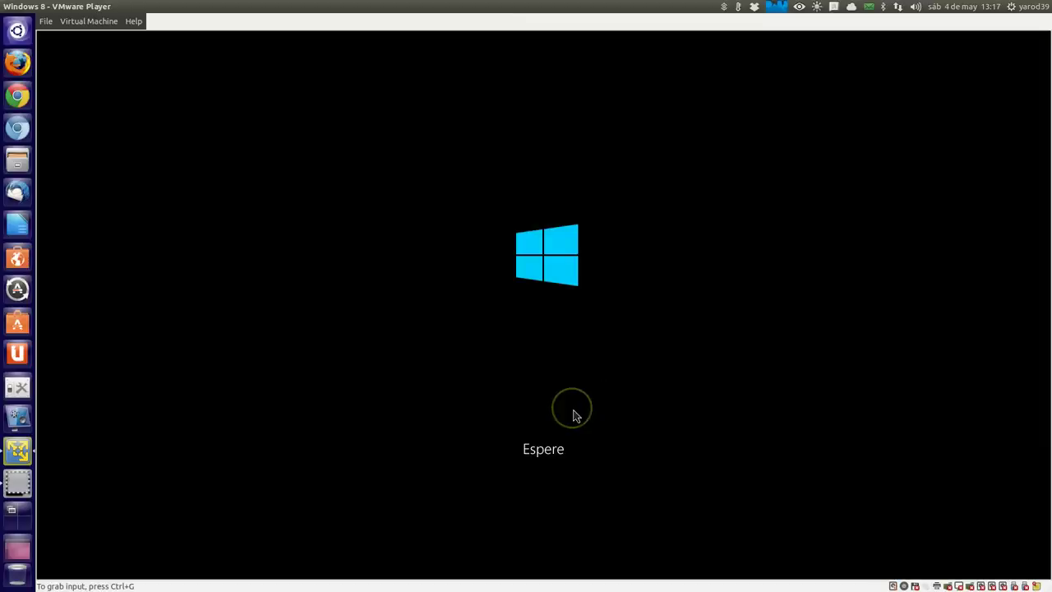
# Check the CD/DVD drive's settings again while the virtual machine boots, and save them
pyautogui.click(904, 586)
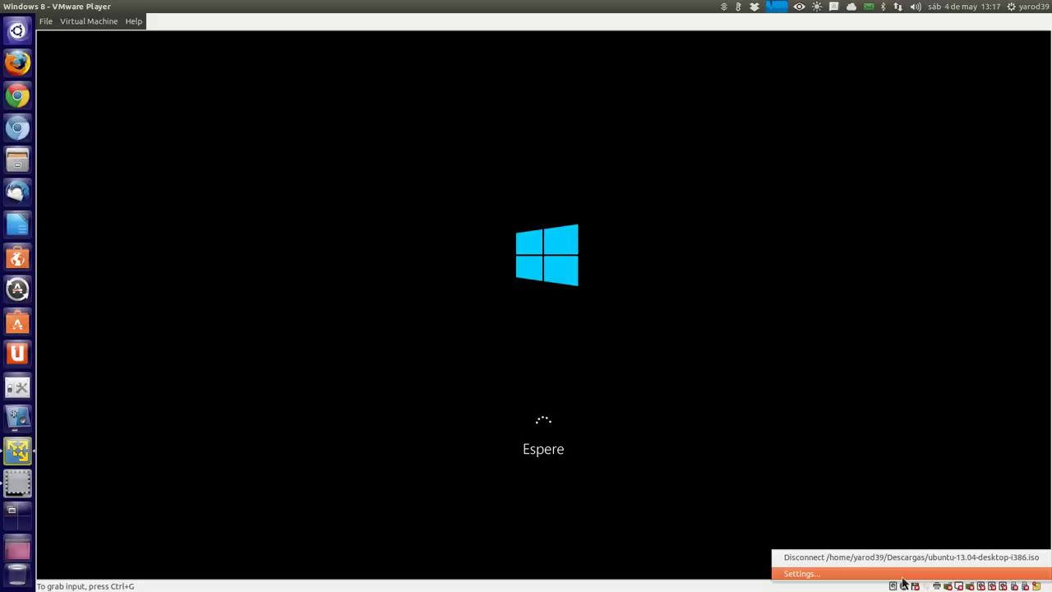
pyautogui.click(902, 579)
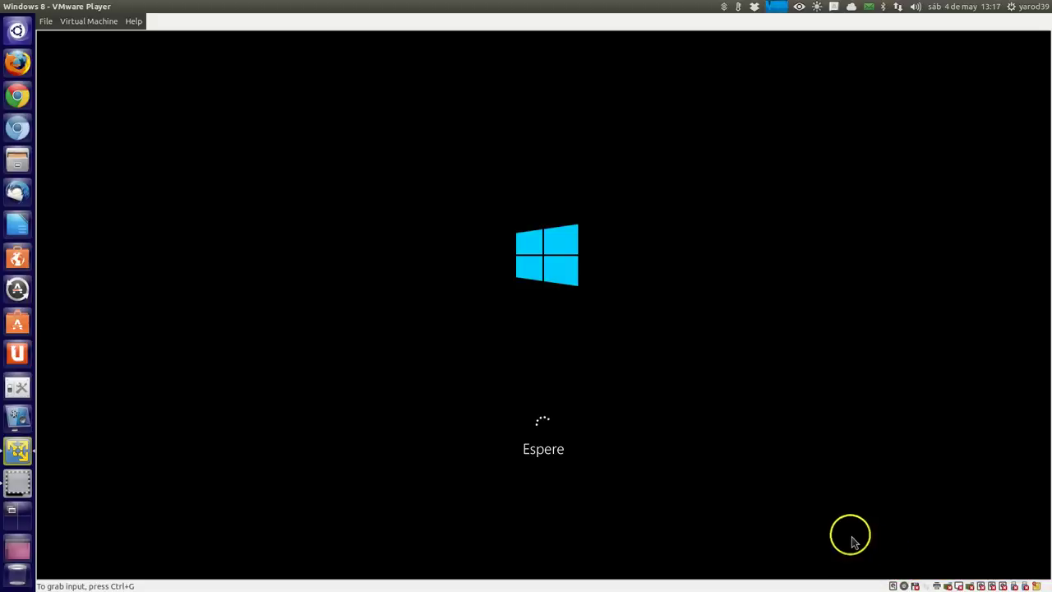
pyautogui.click(737, 480)
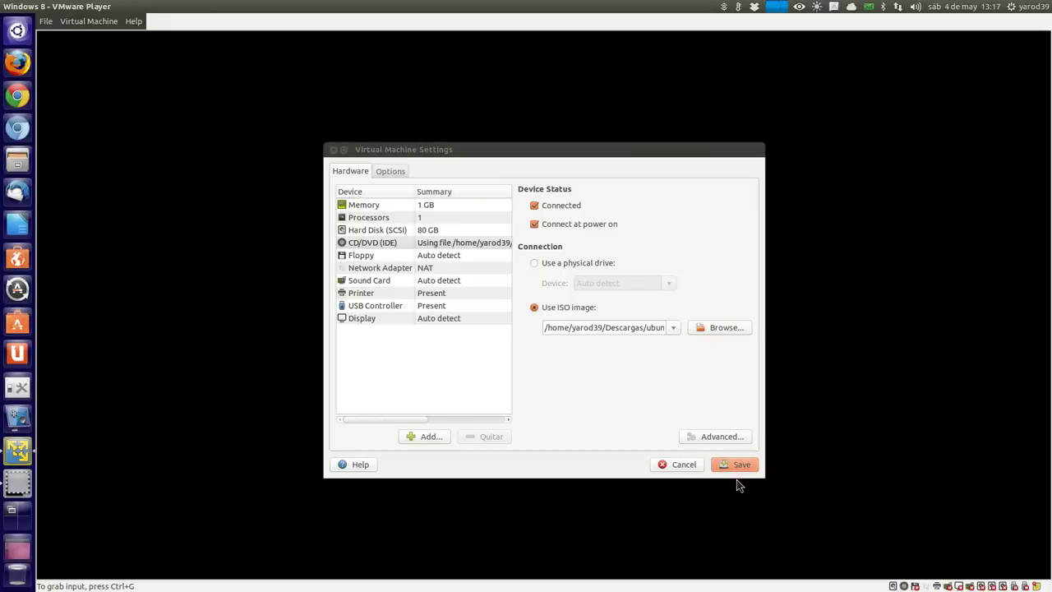
pyautogui.click(750, 470)
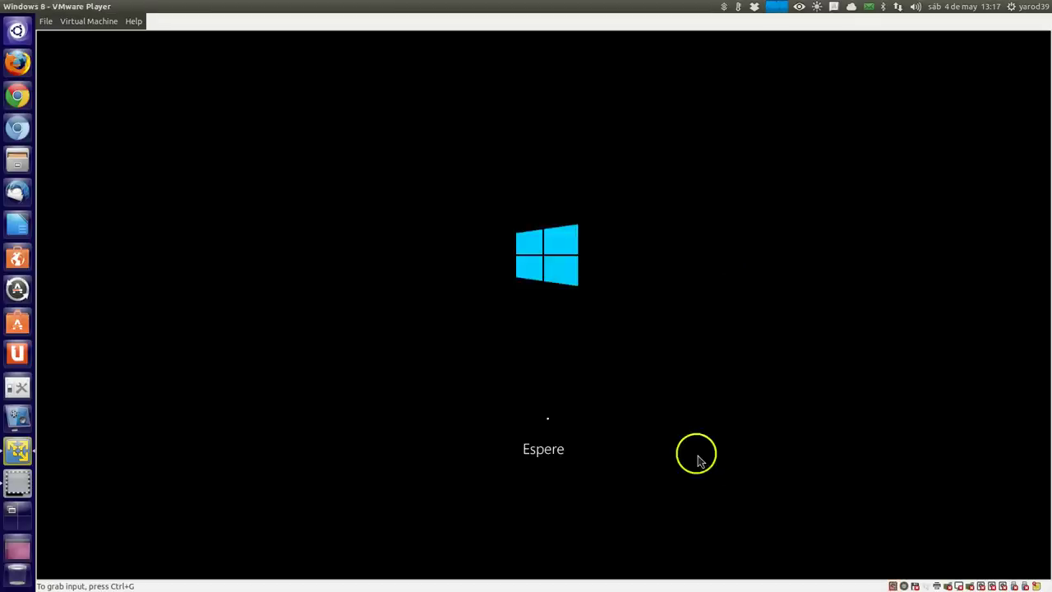
# Power off the Windows 8 virtual machine and confirm the shutdown
pyautogui.click(86, 22)
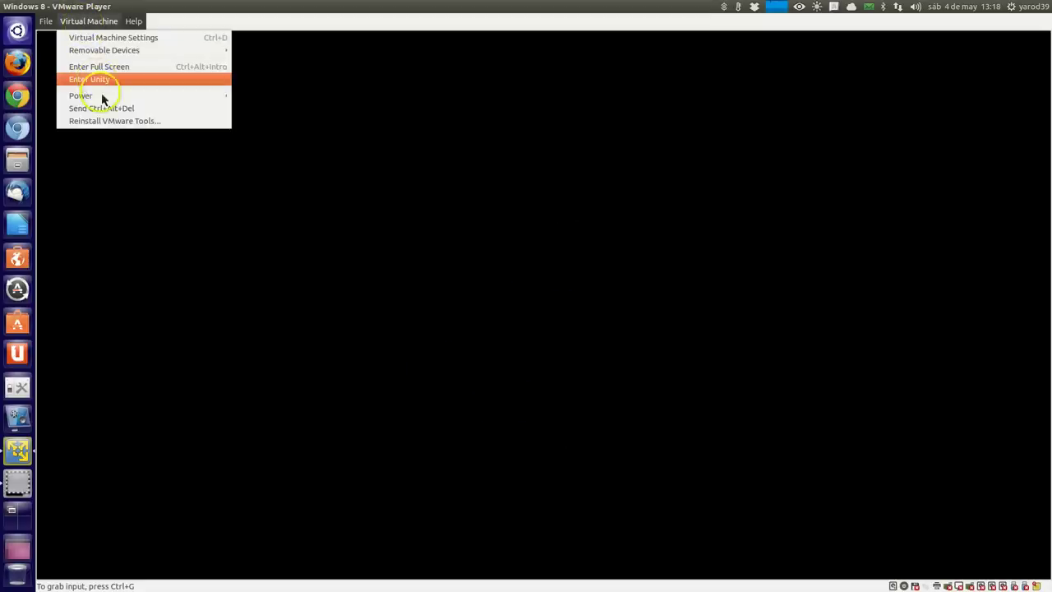
pyautogui.moveTo(185, 102)
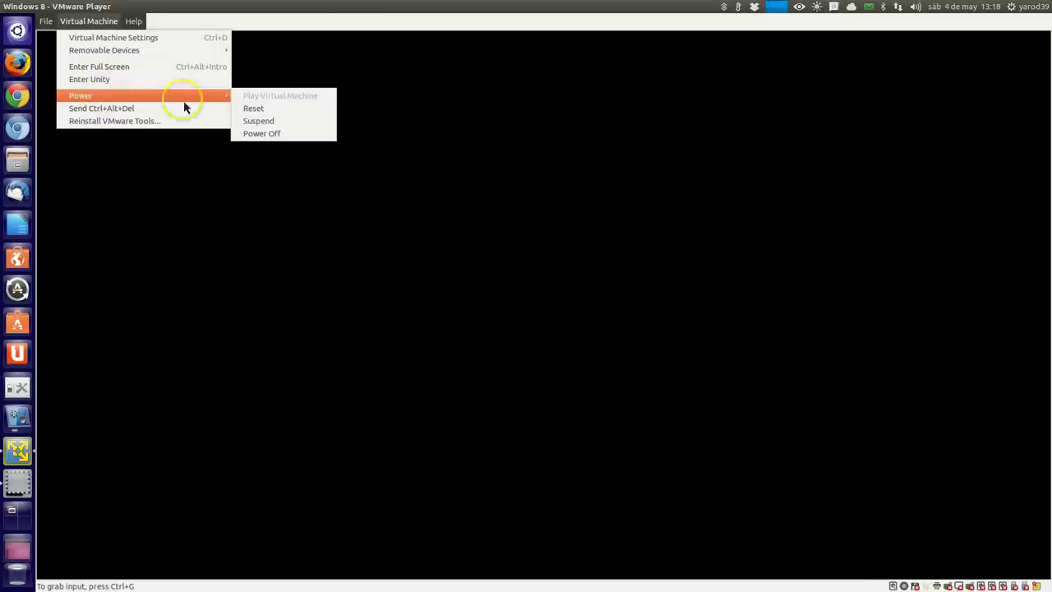
pyautogui.click(287, 138)
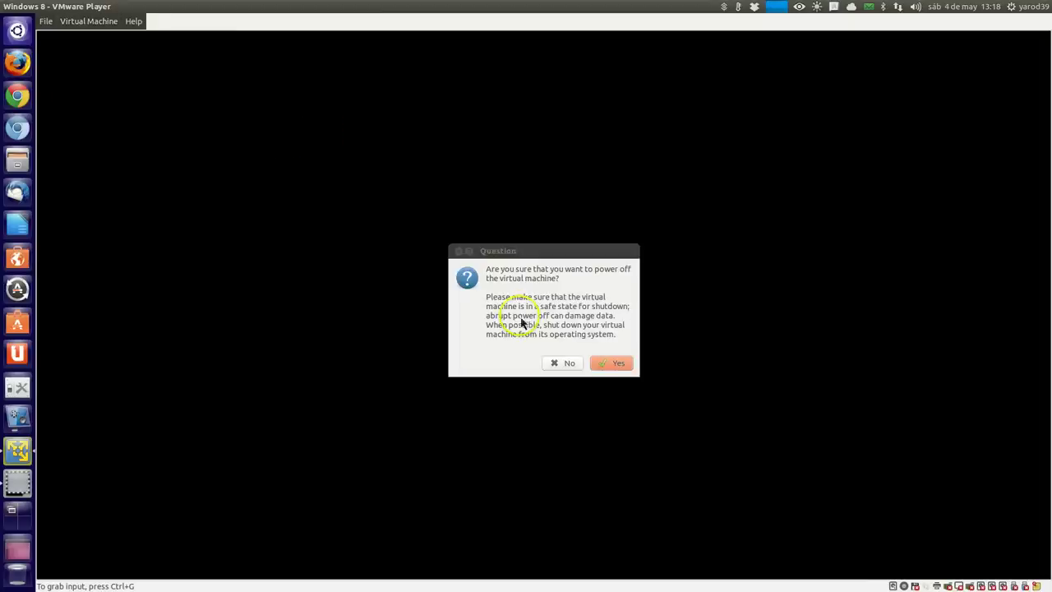
pyautogui.click(635, 367)
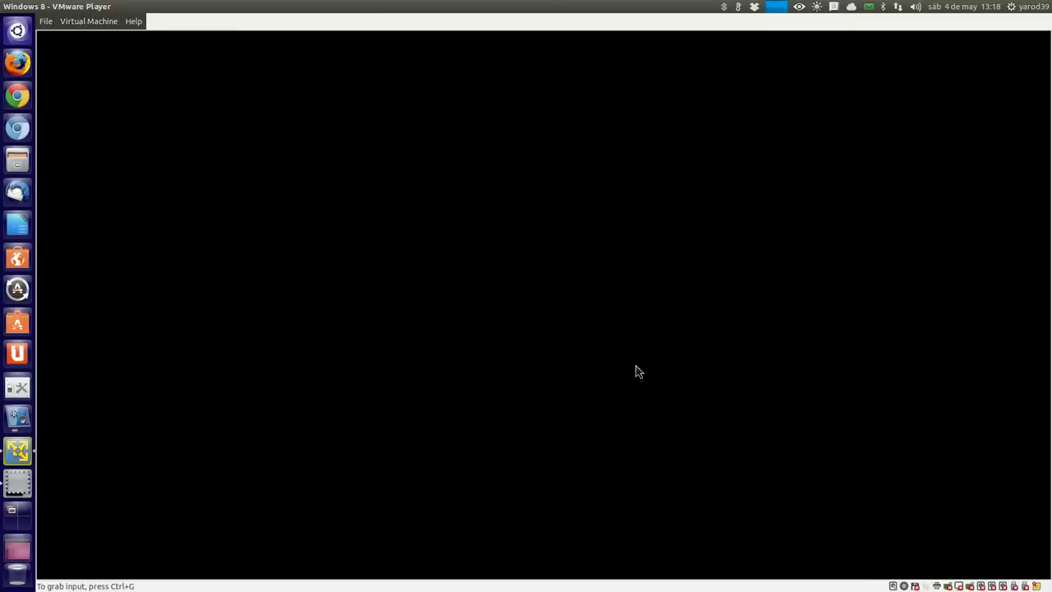
pyautogui.click(635, 366)
pyautogui.click(621, 366)
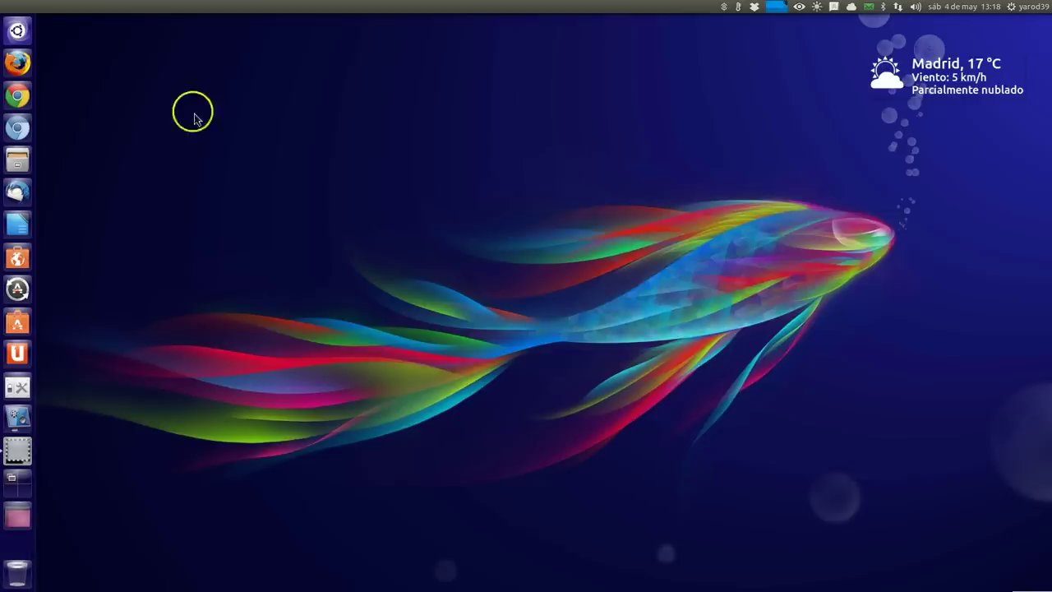
# Search the Ubuntu Dash for "vm", launch VMware Player and maximize its window
pyautogui.click(17, 30)
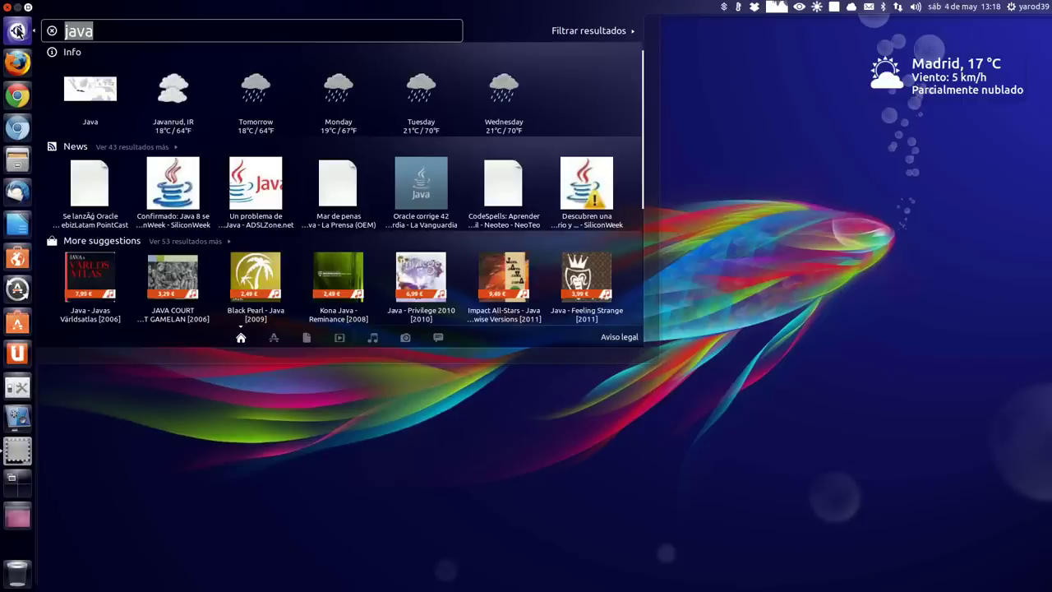
pyautogui.write('vm')
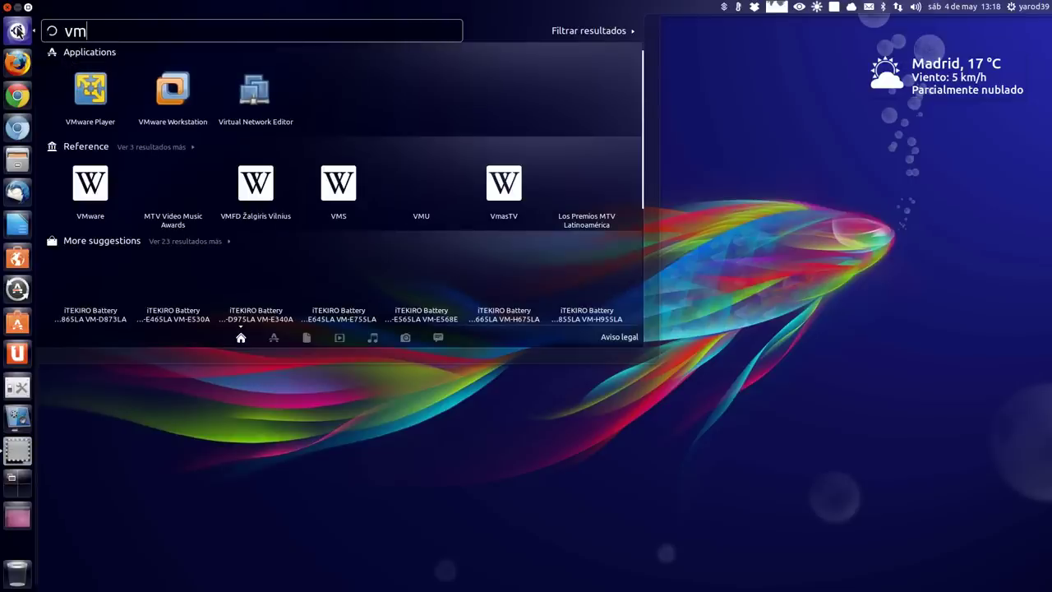
pyautogui.click(100, 96)
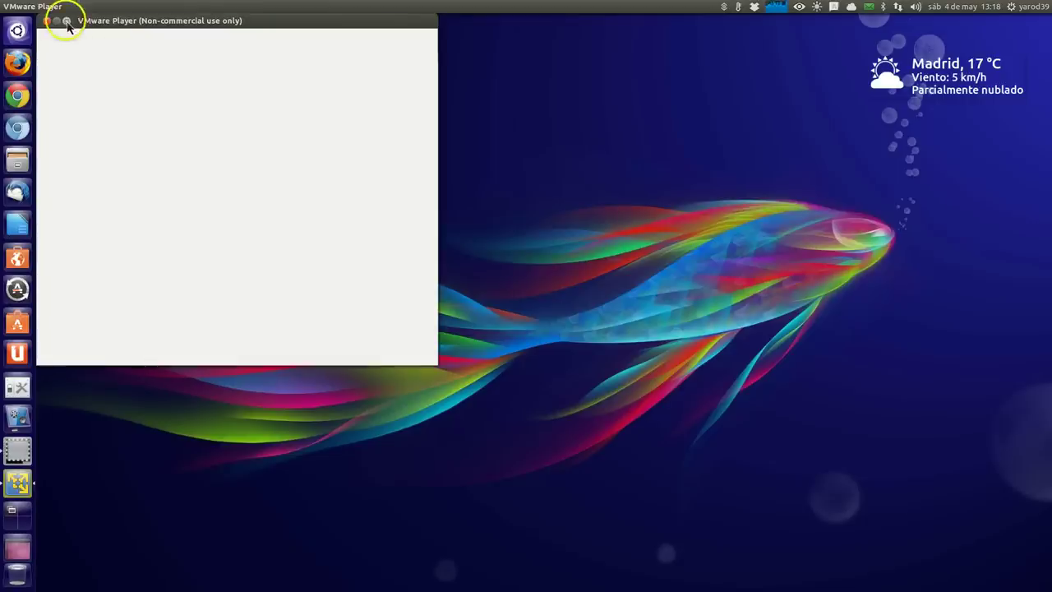
pyautogui.click(67, 21)
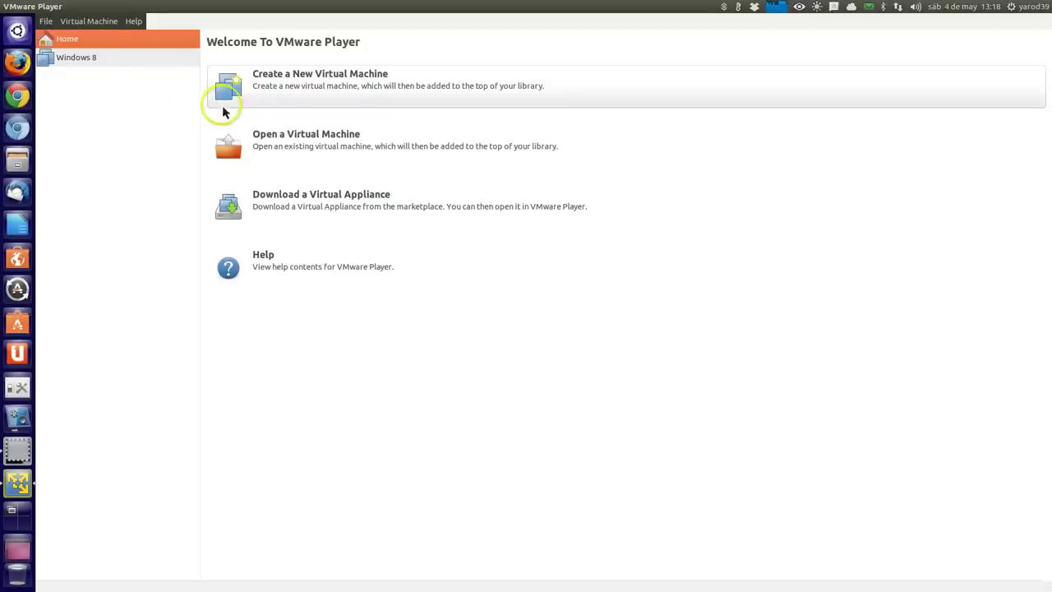
# Start the Windows 8 virtual machine from the library and dismiss the binary translation hint
pyautogui.click(99, 63)
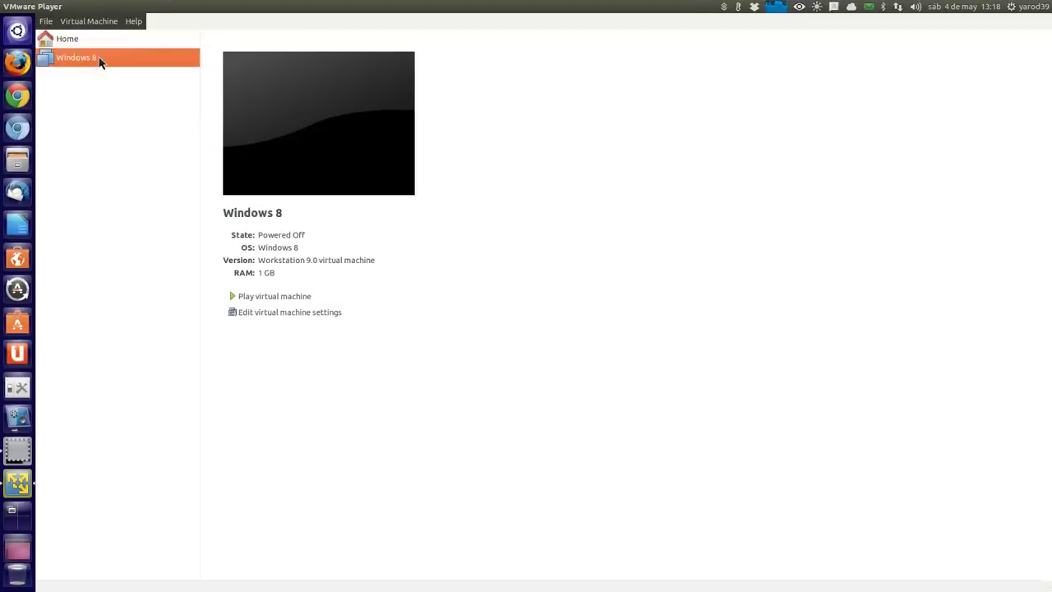
pyautogui.click(103, 64)
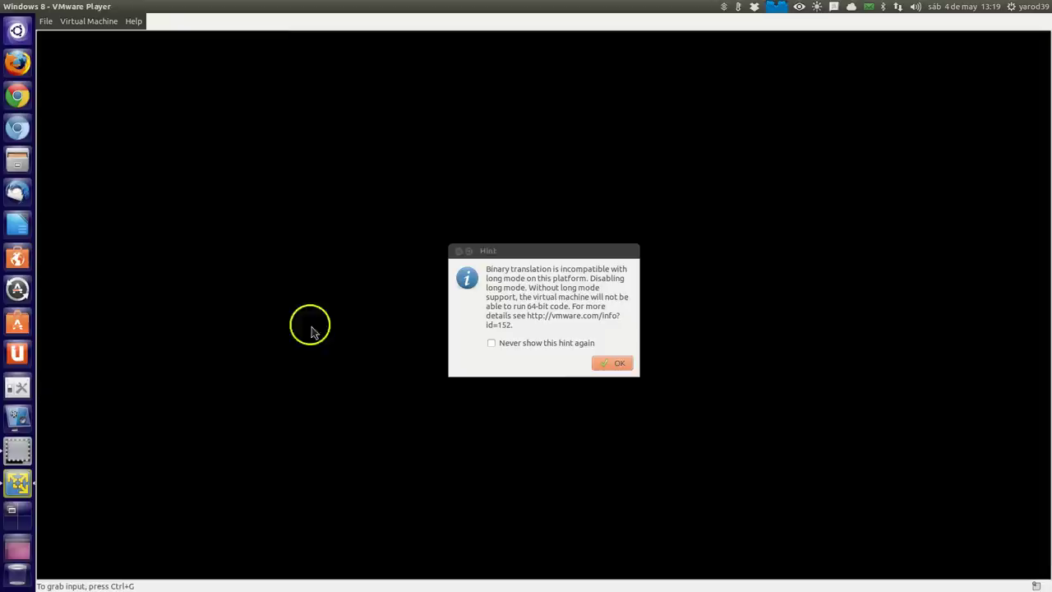
pyautogui.click(545, 371)
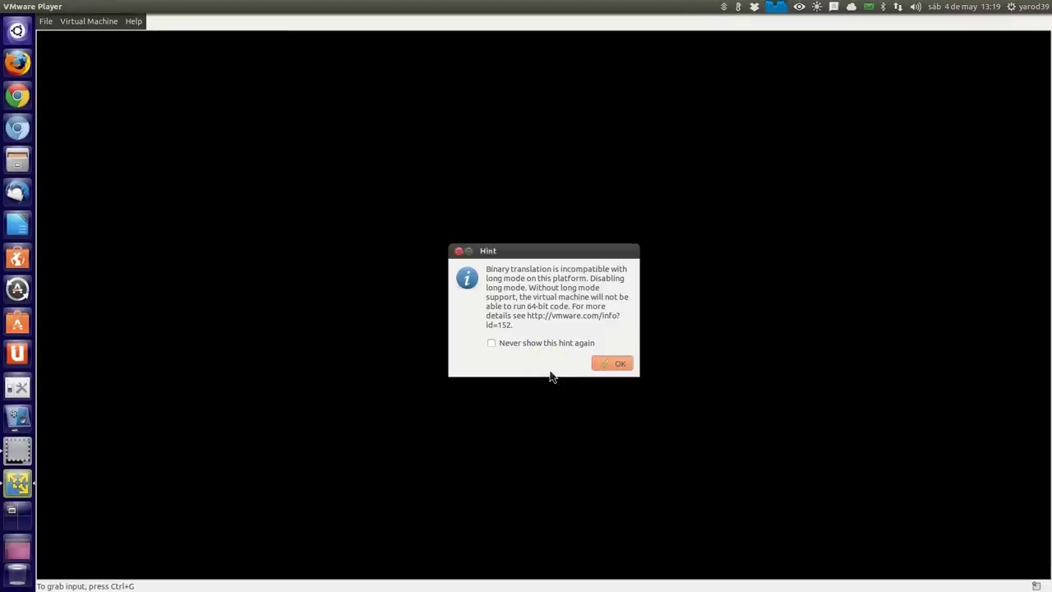
pyautogui.press('Return')
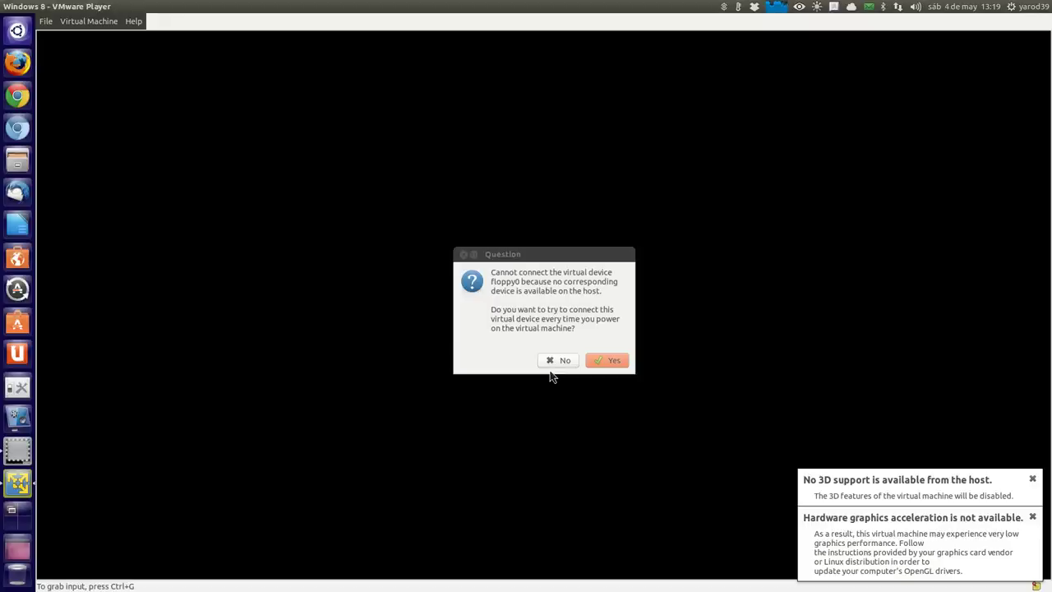
# Accept connecting floppy0 every time the virtual machine powers on and close the removable devices hint
pyautogui.click(453, 330)
pyautogui.press('Return')
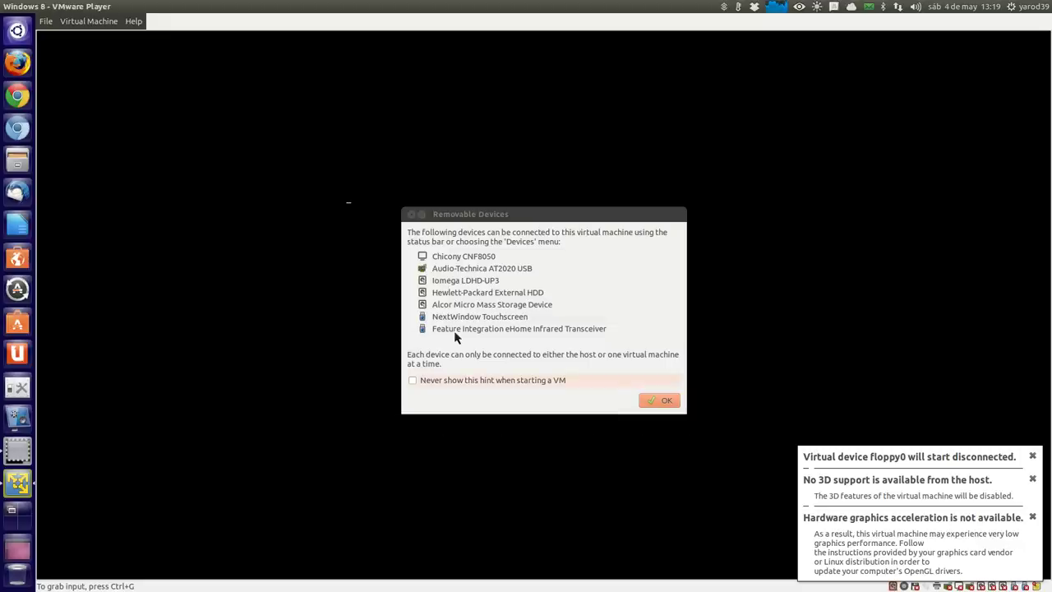
pyautogui.click(662, 401)
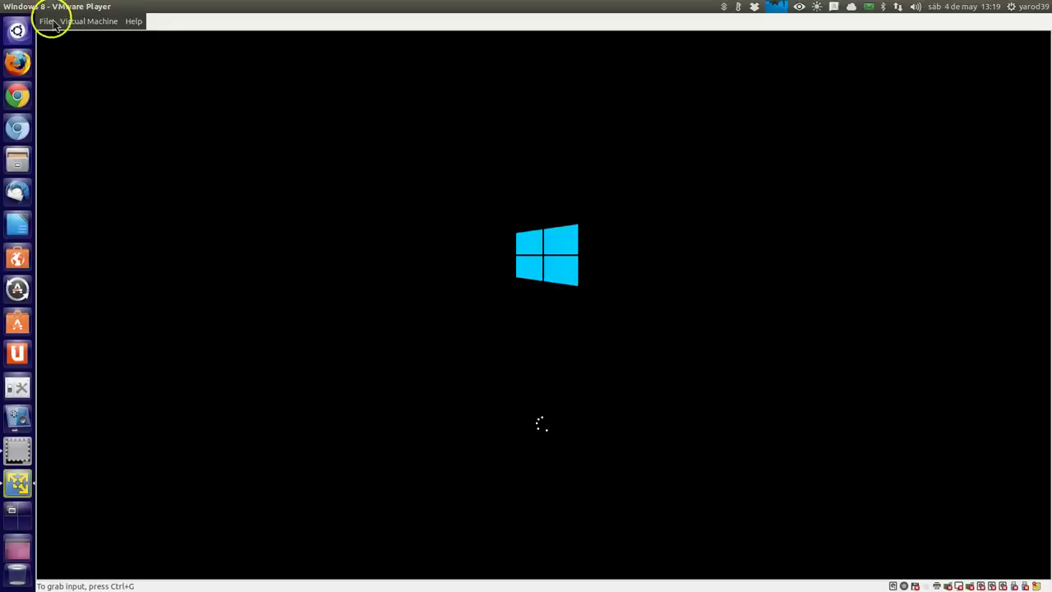
pyautogui.click(87, 22)
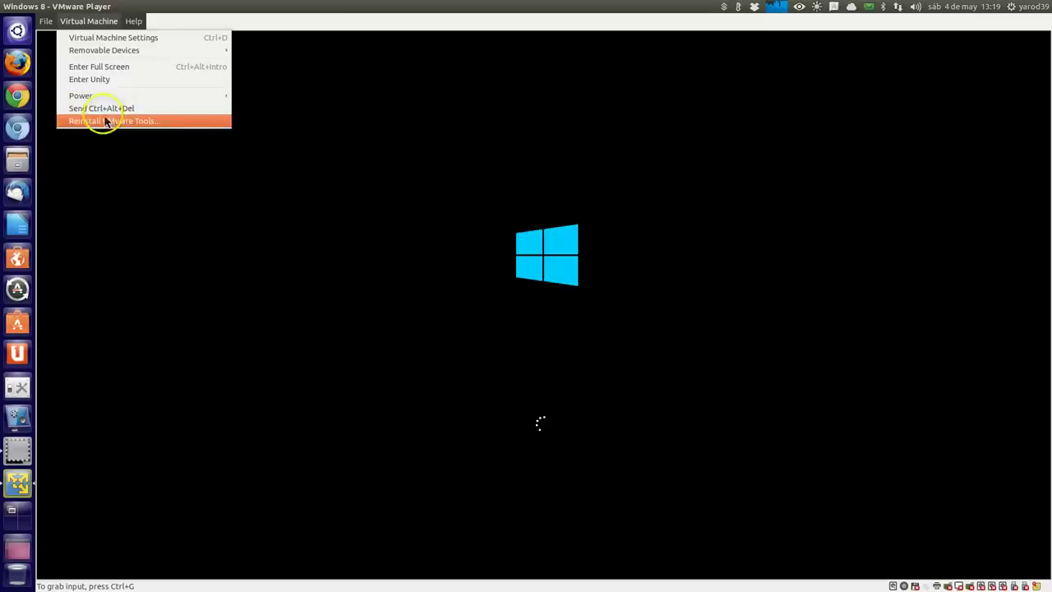
pyautogui.moveTo(105, 103)
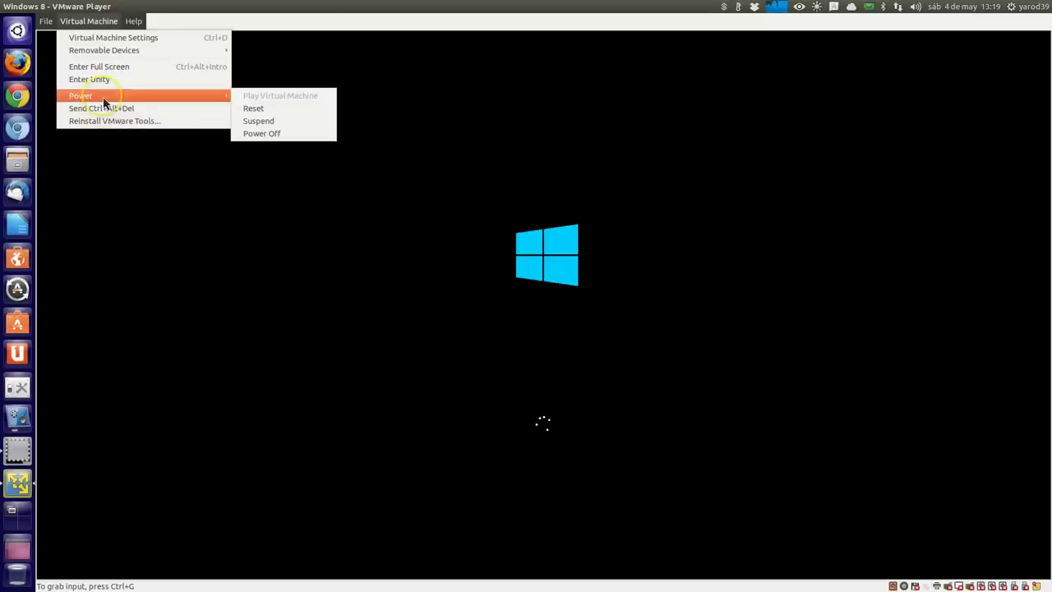
# Open the virtual machine settings for the SCSI hard disk to examine its capacity and disk information
pyautogui.click(895, 586)
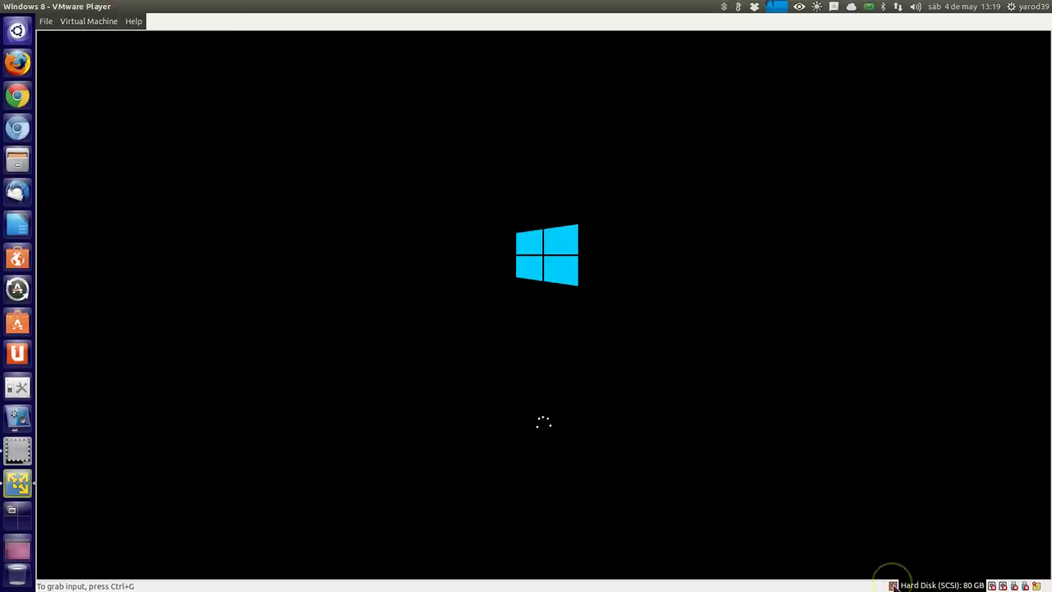
pyautogui.click(904, 585)
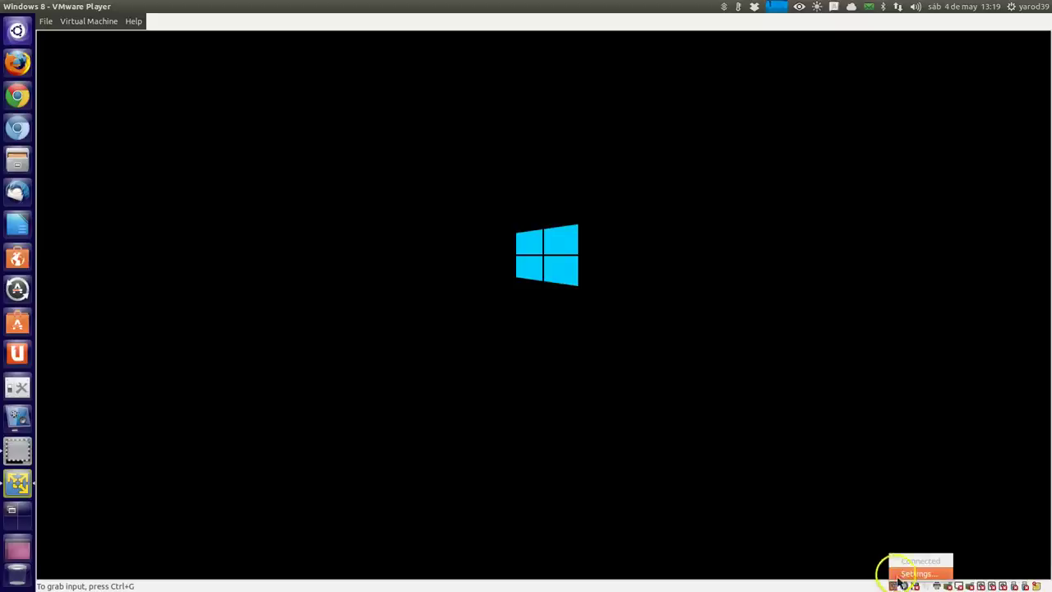
pyautogui.click(901, 580)
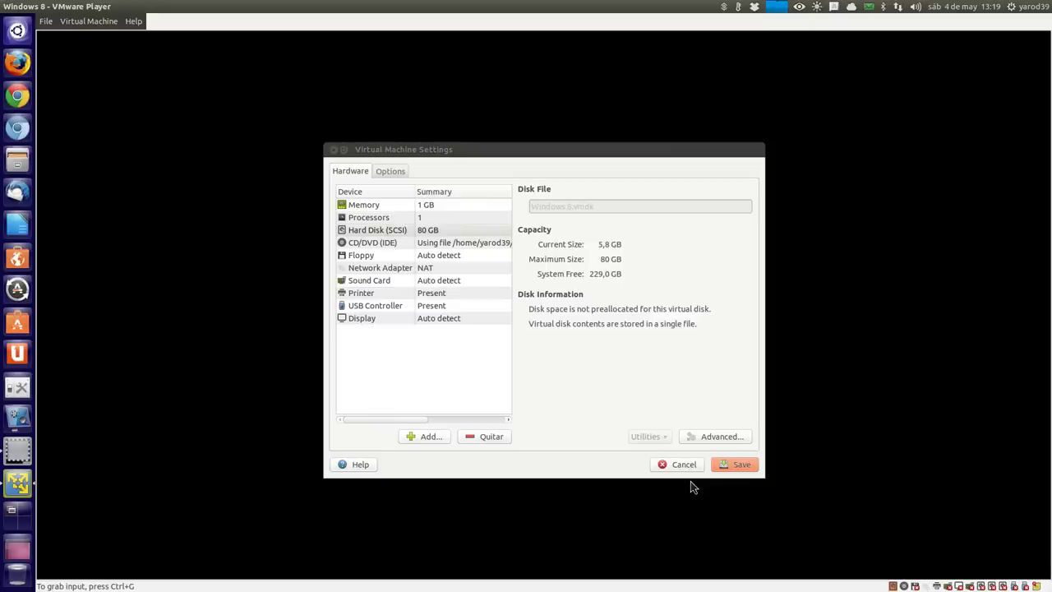
# Remove the SCSI hard disk from the Windows 8 virtual machine and save the settings
pyautogui.click(478, 439)
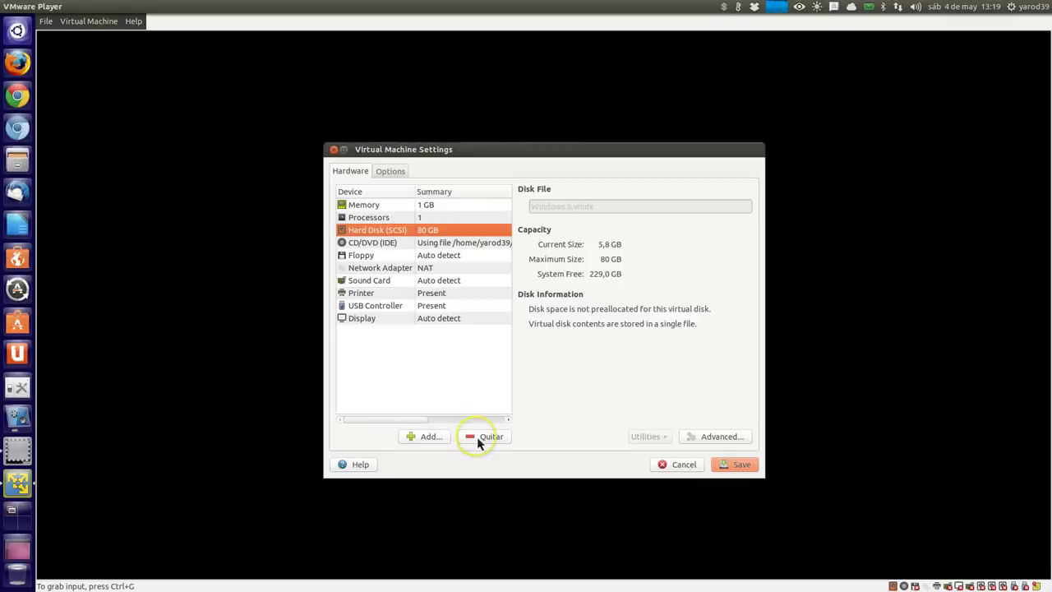
pyautogui.click(477, 439)
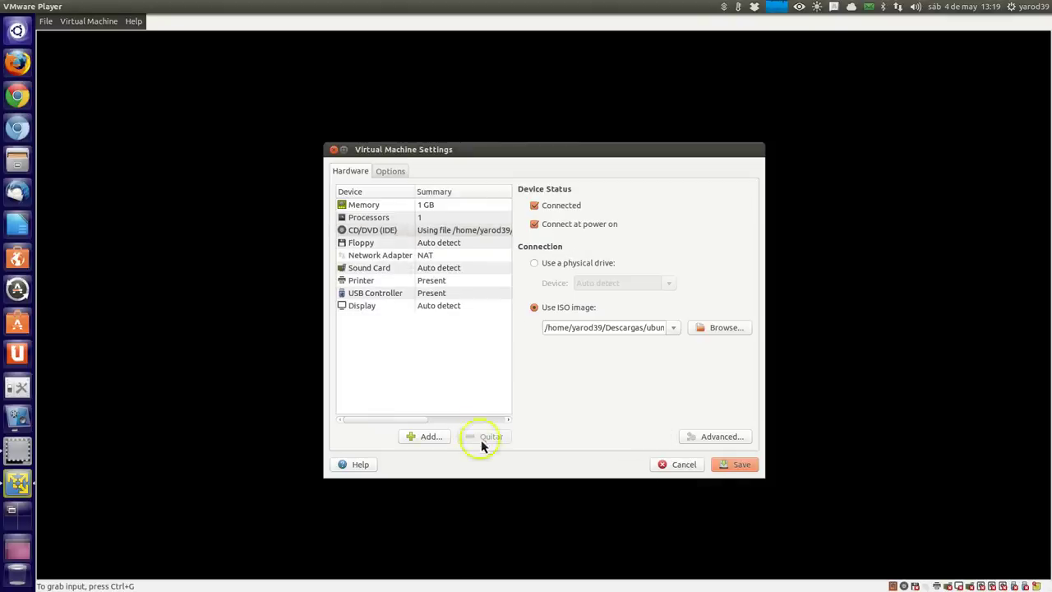
pyautogui.click(739, 470)
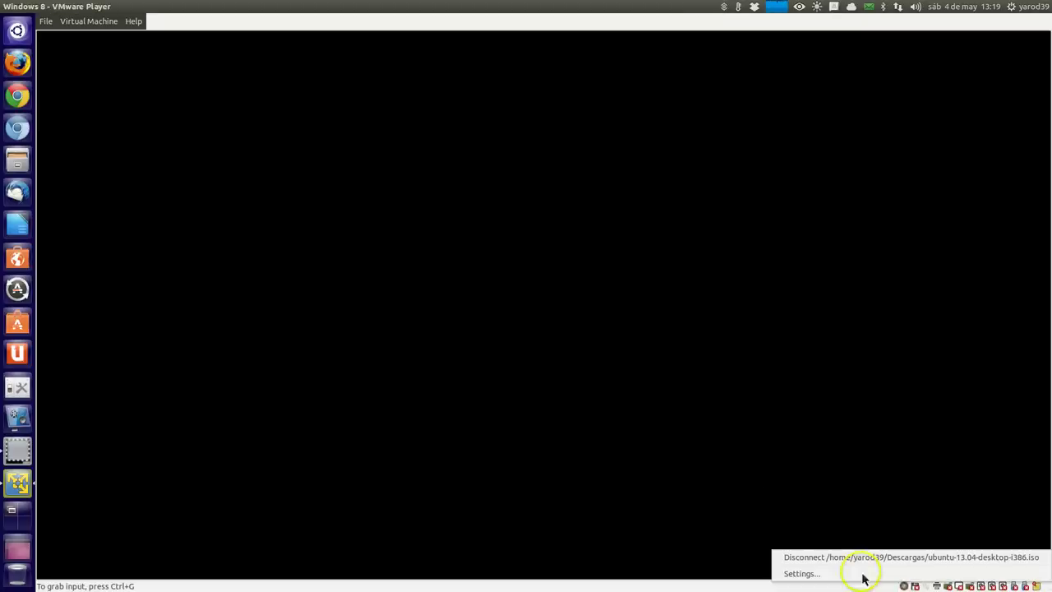
pyautogui.click(399, 348)
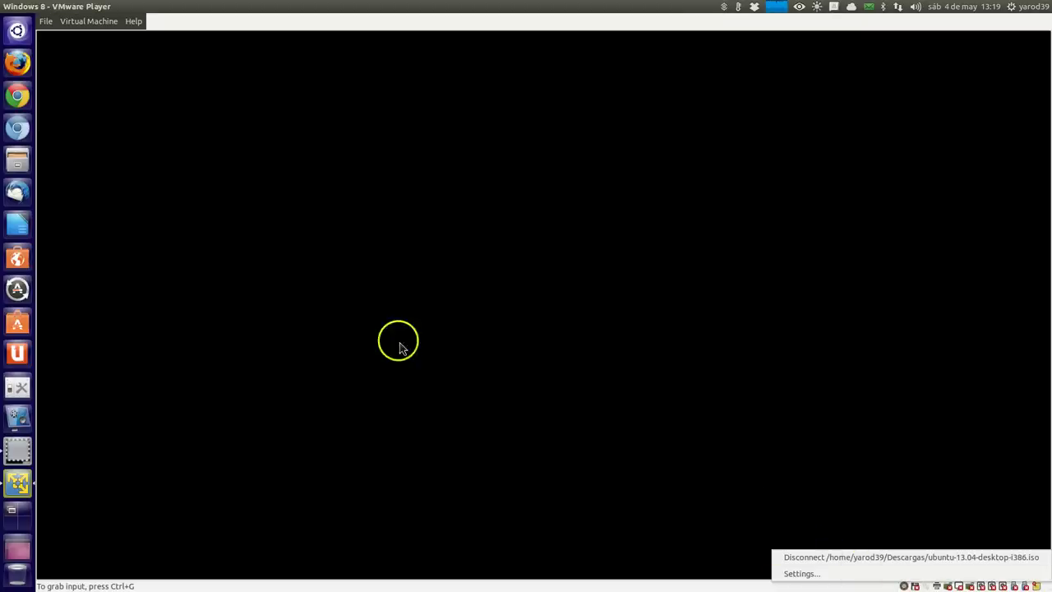
# Reset the Windows 8 virtual machine, confirm the reset and dismiss the startup notices
pyautogui.click(82, 24)
pyautogui.click(82, 25)
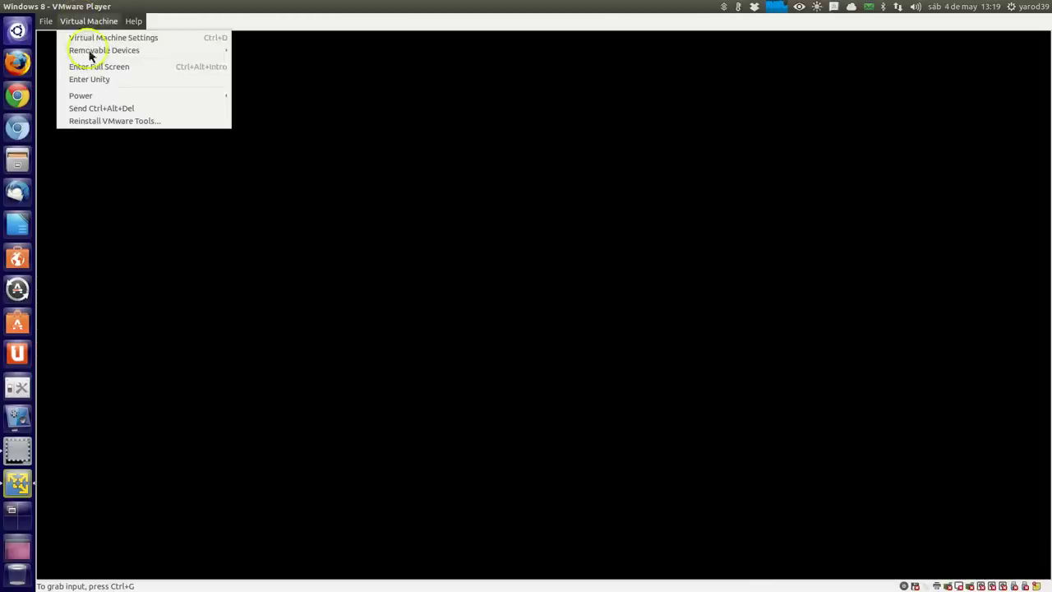
pyautogui.moveTo(92, 100)
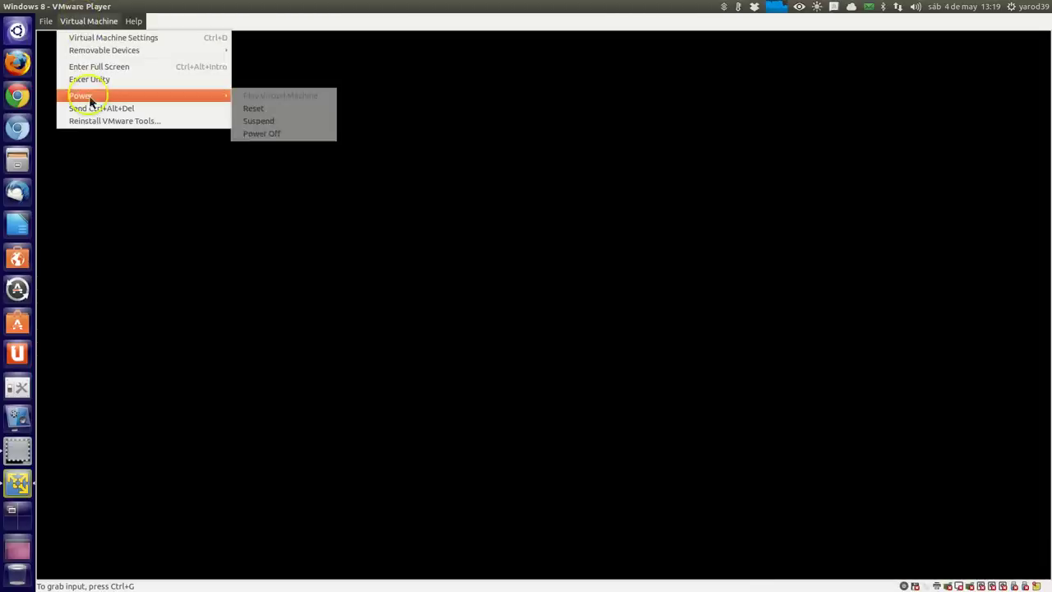
pyautogui.click(276, 111)
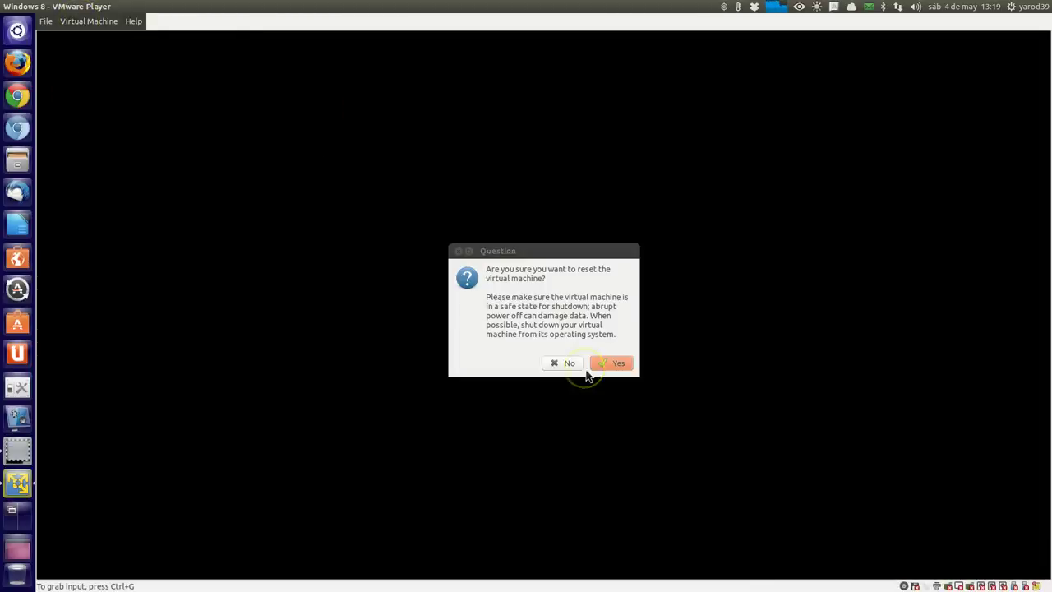
pyautogui.click(590, 367)
pyautogui.press('Return')
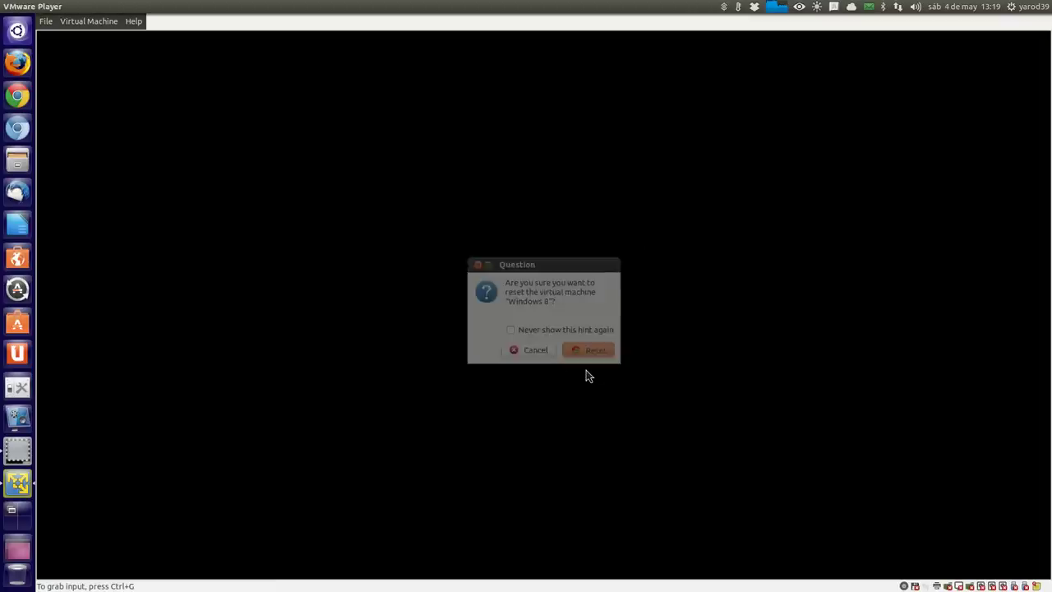
pyautogui.click(629, 367)
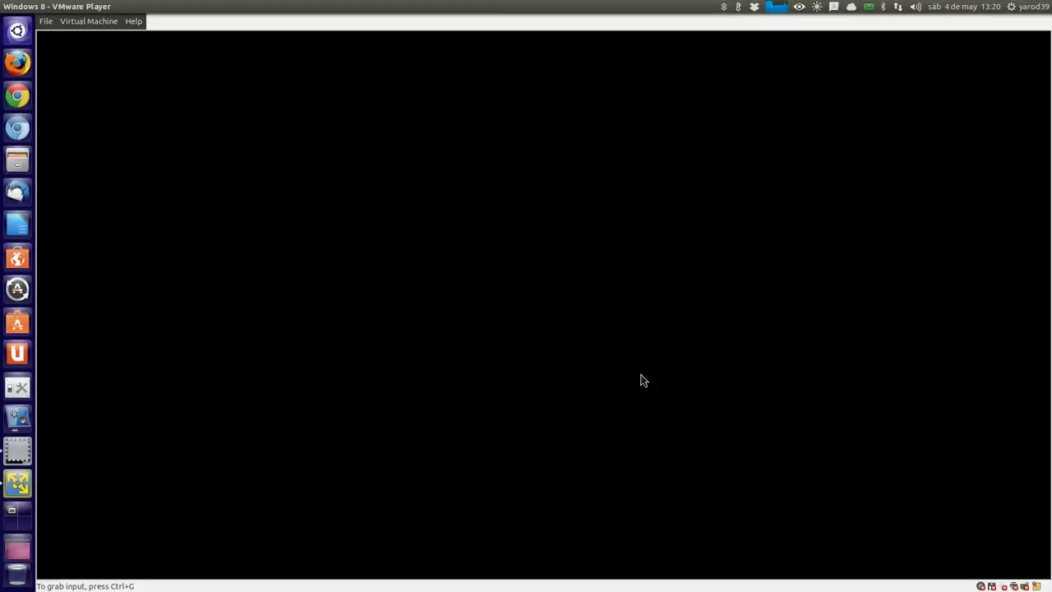
pyautogui.click(634, 363)
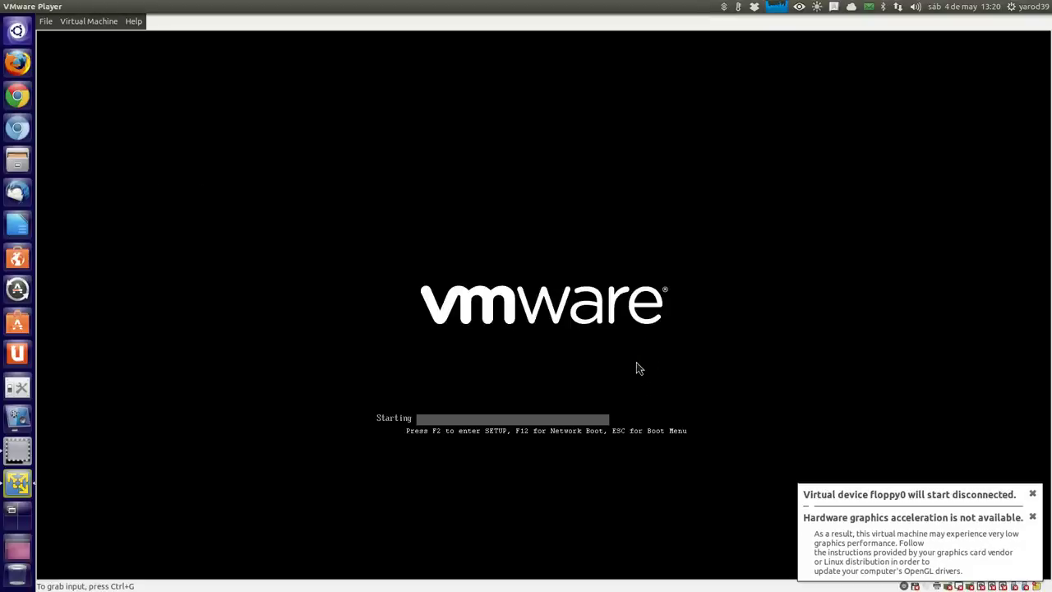
pyautogui.click(681, 402)
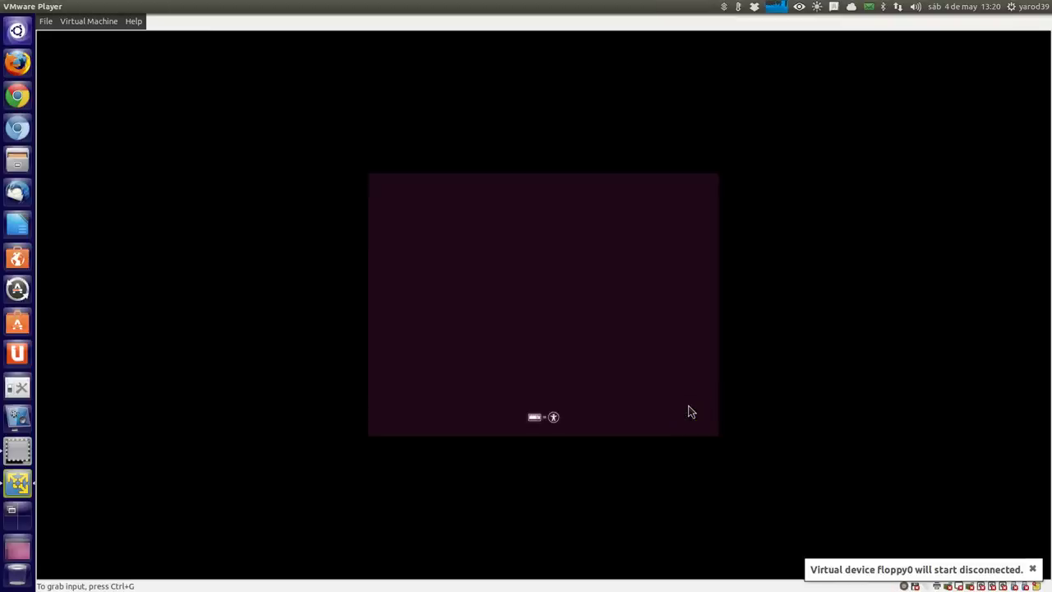
pyautogui.click(902, 573)
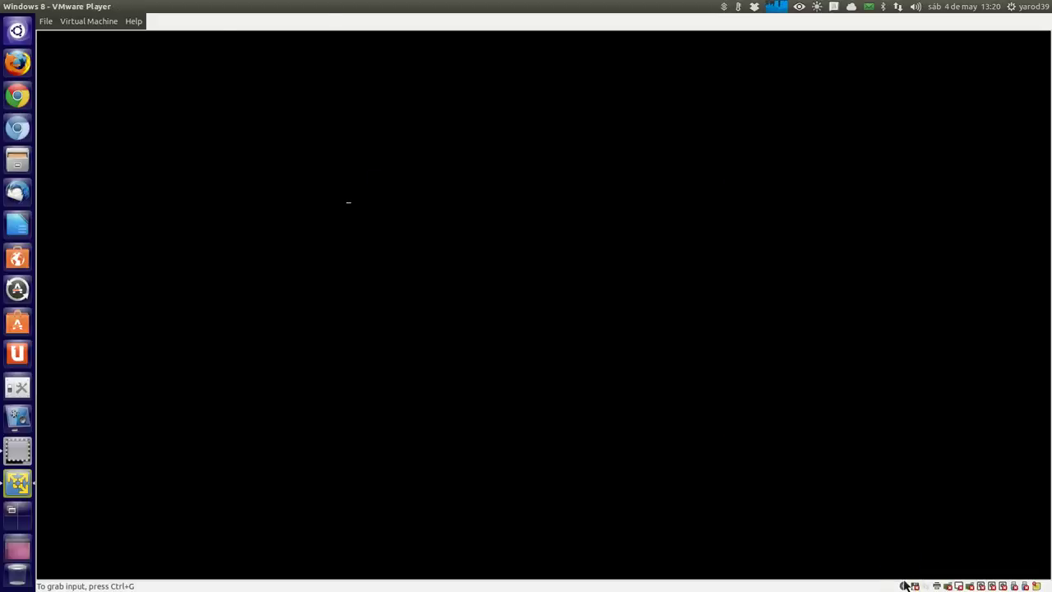
# Examine the removable devices that can be connected to the virtual machine
pyautogui.click(92, 19)
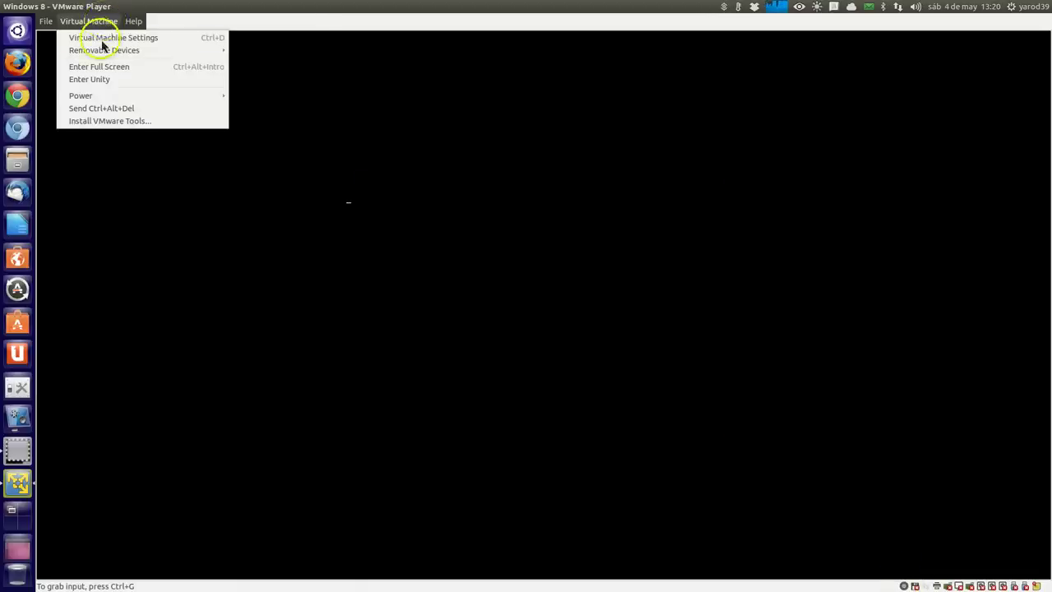
pyautogui.moveTo(104, 51)
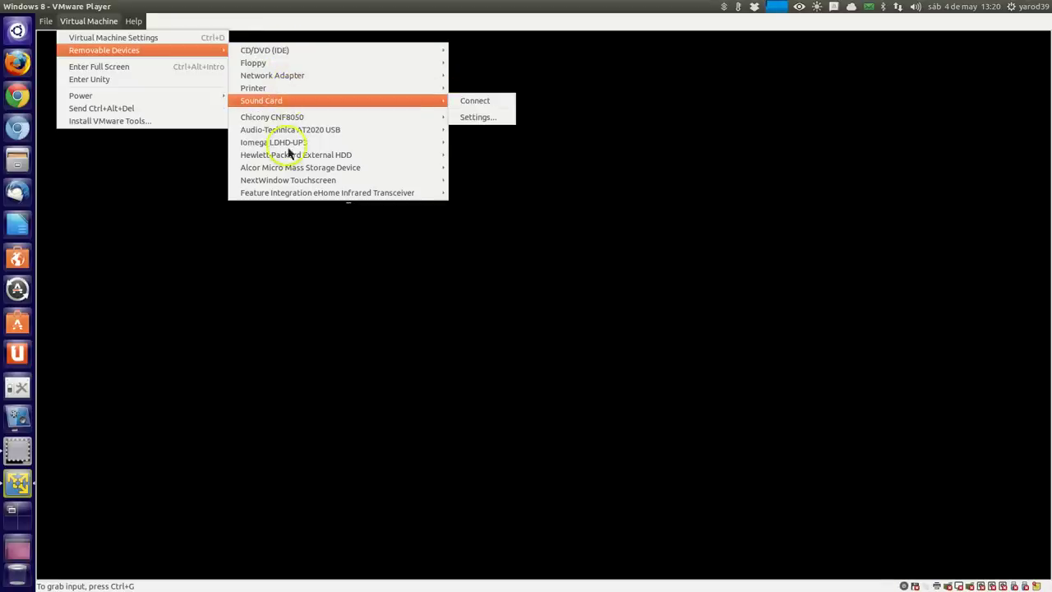
pyautogui.moveTo(294, 179)
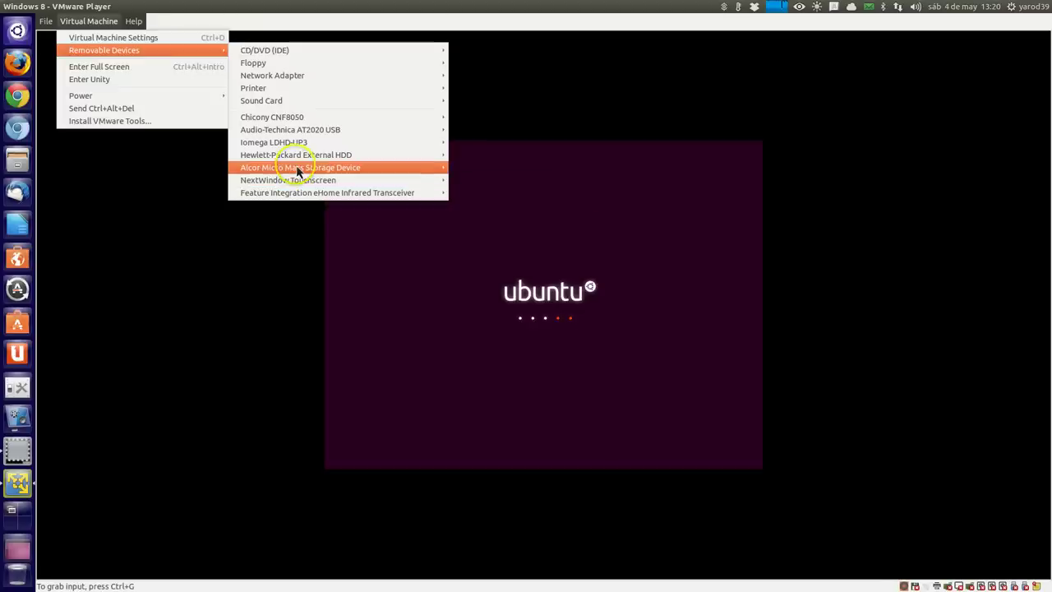
pyautogui.click(298, 129)
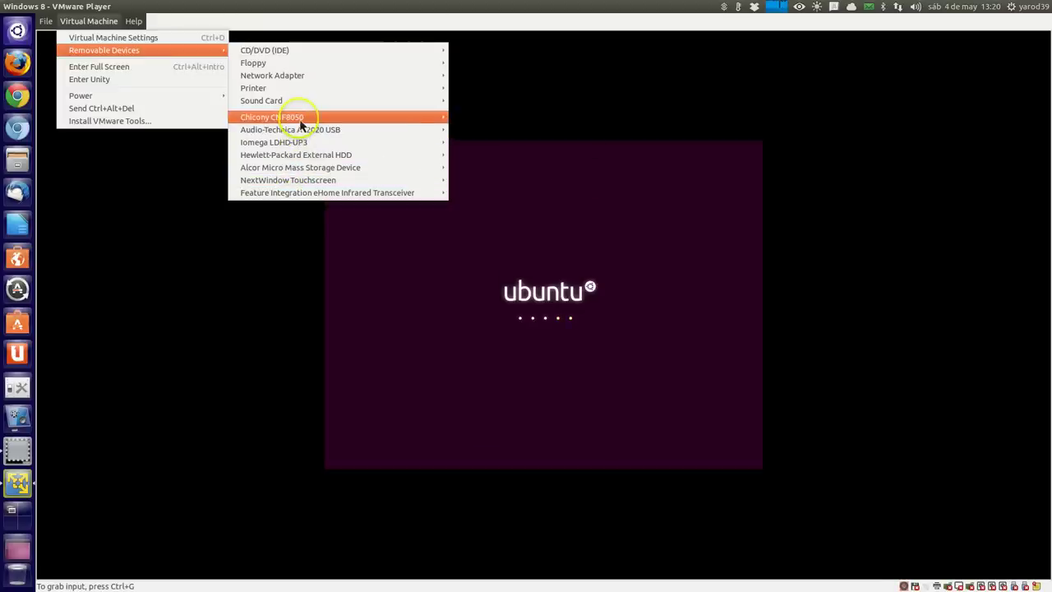
pyautogui.moveTo(301, 123)
pyautogui.moveTo(301, 124); pyautogui.dragTo(305, 49)
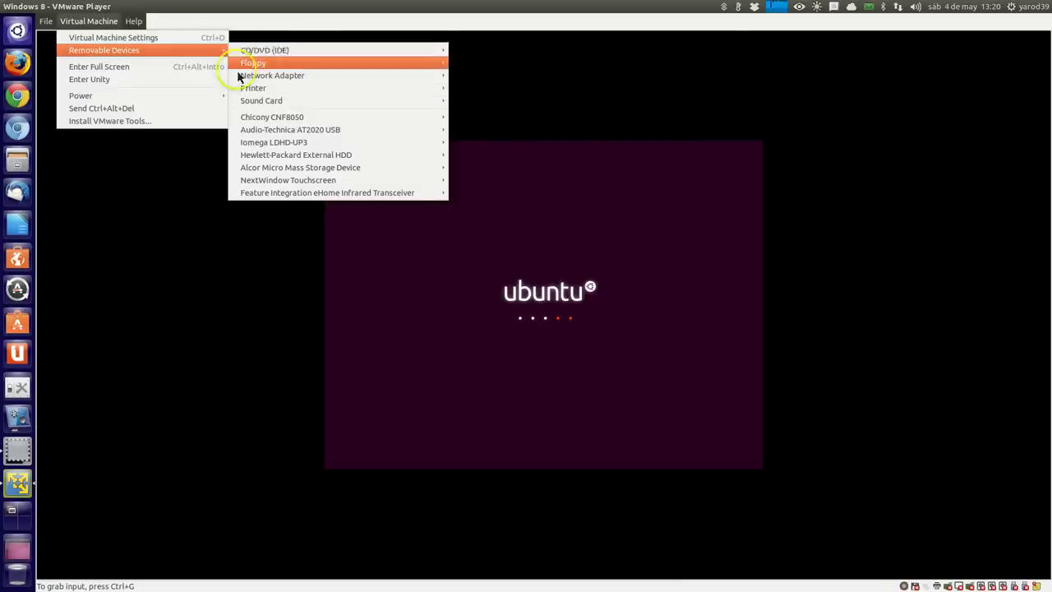
# In the virtual machine settings, begin adding a hard disk that uses an existing virtual disk
pyautogui.click(197, 45)
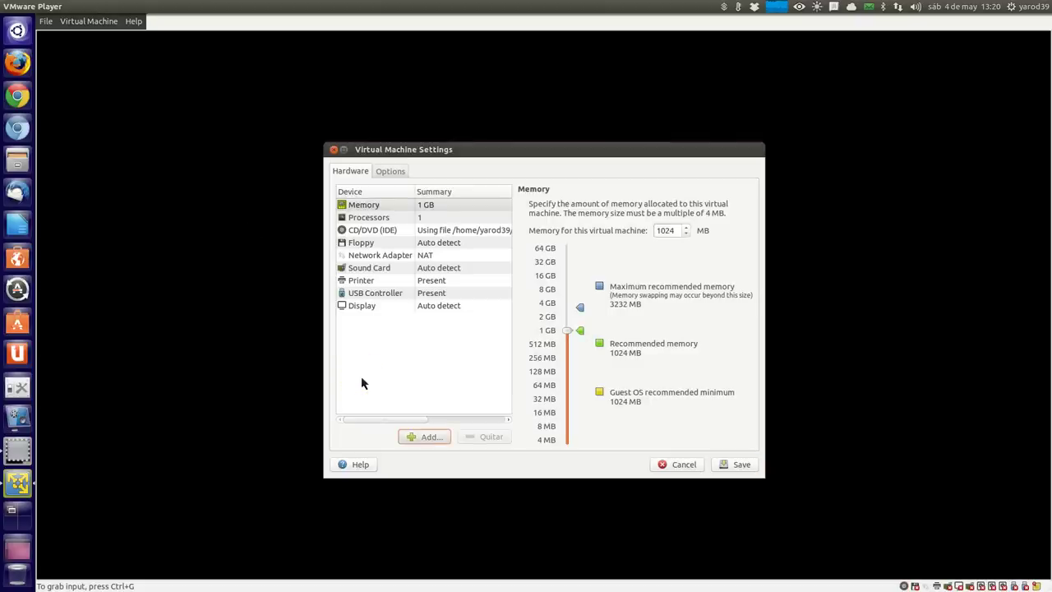
pyautogui.click(427, 441)
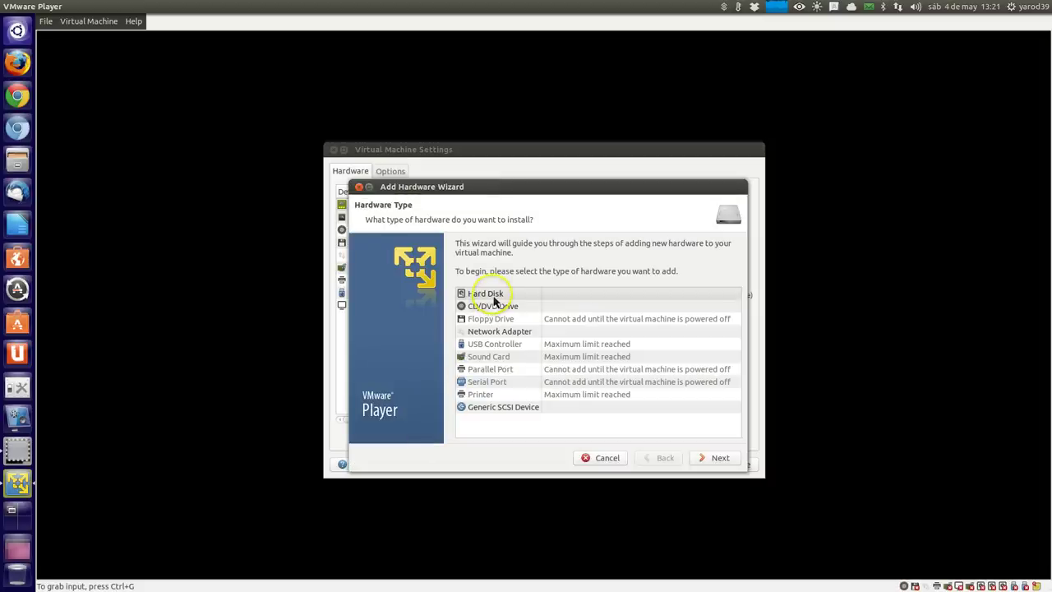
pyautogui.click(494, 303)
pyautogui.click(711, 459)
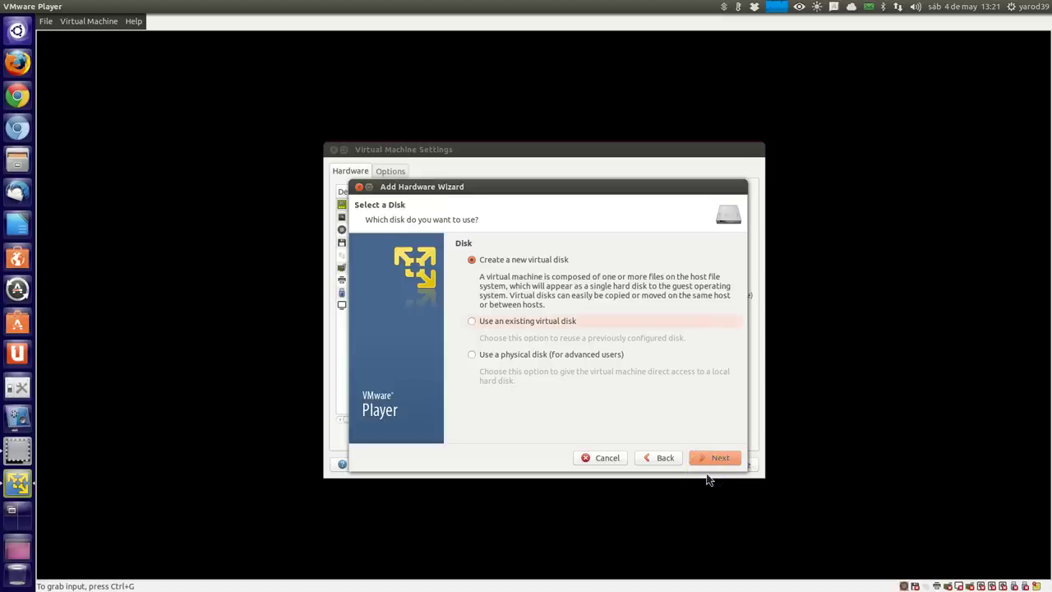
pyautogui.press('space')
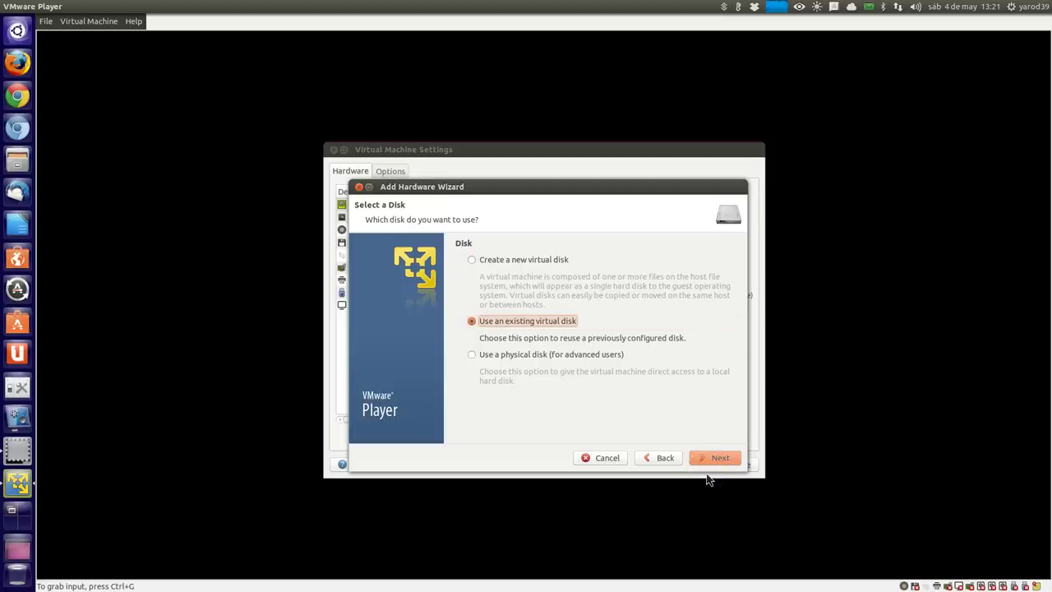
pyautogui.click(716, 459)
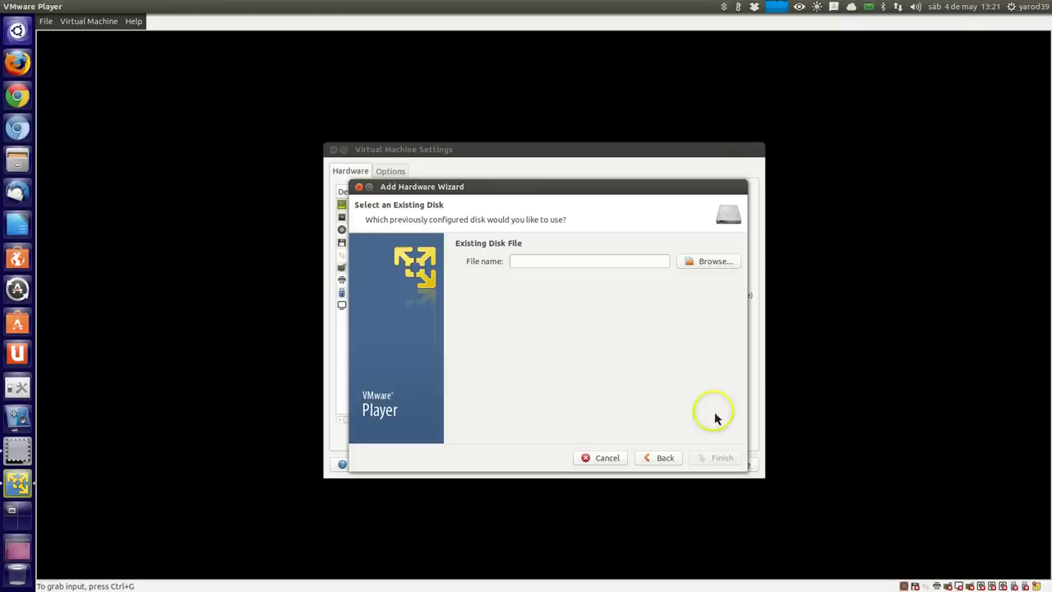
# Choose Windows 8.vmdk from the vmware/Windows 8 folder as the disk file, finish adding it and save the settings
pyautogui.click(712, 261)
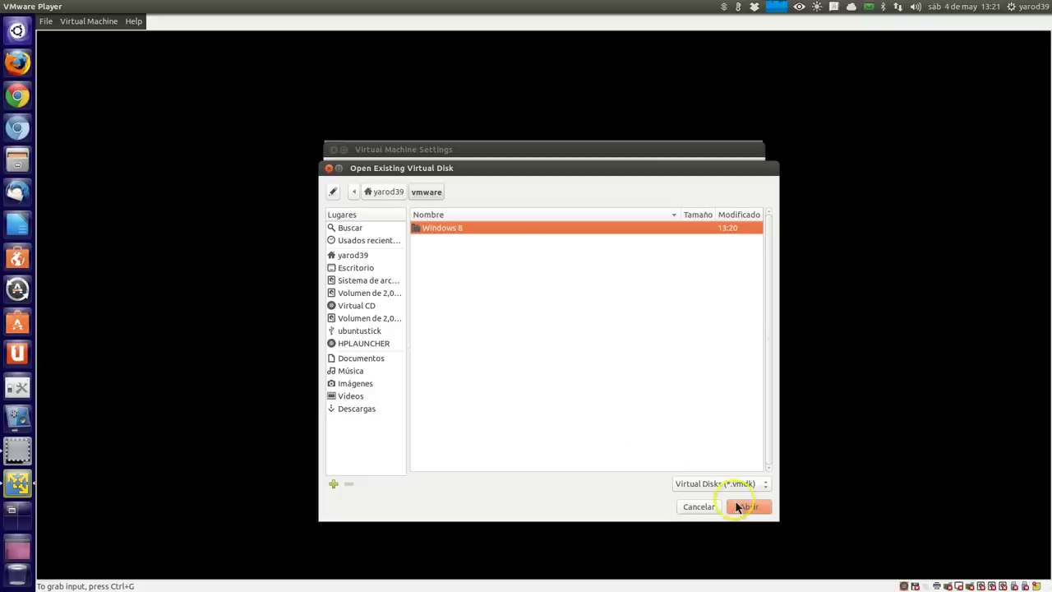
pyautogui.doubleClick(501, 233)
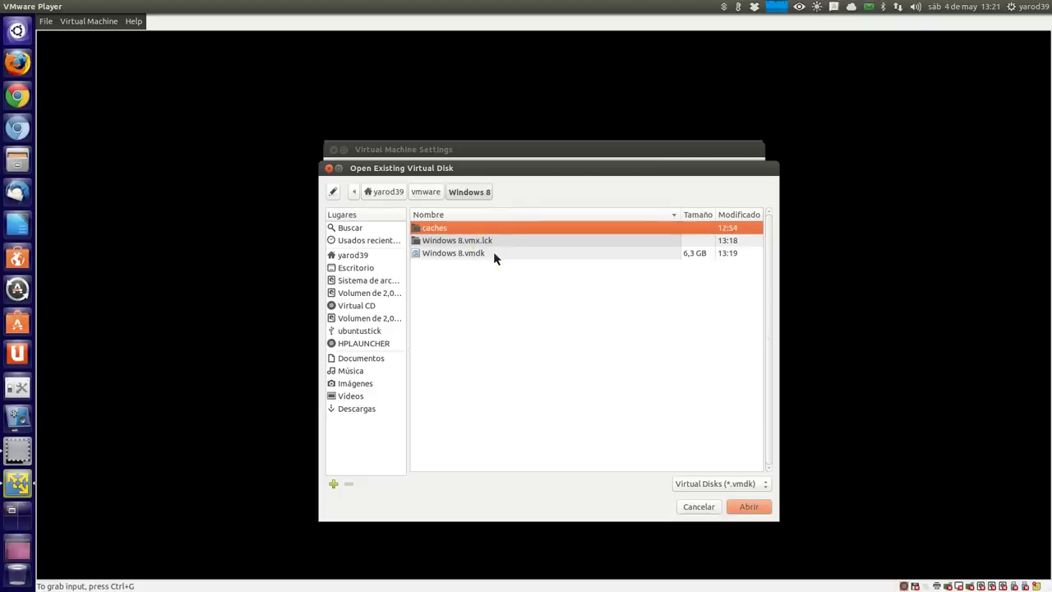
pyautogui.doubleClick(493, 255)
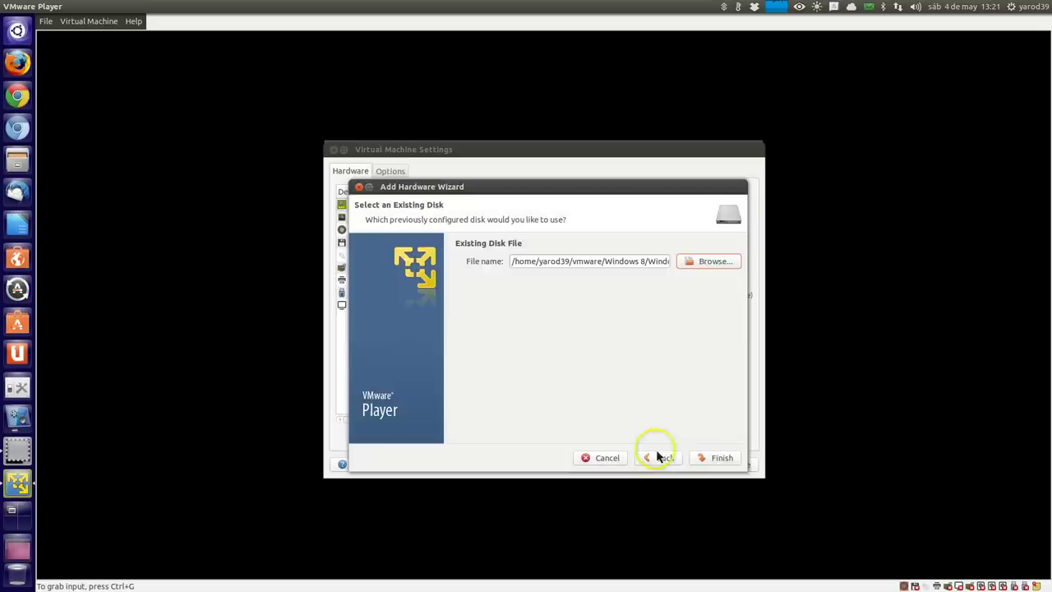
pyautogui.click(717, 460)
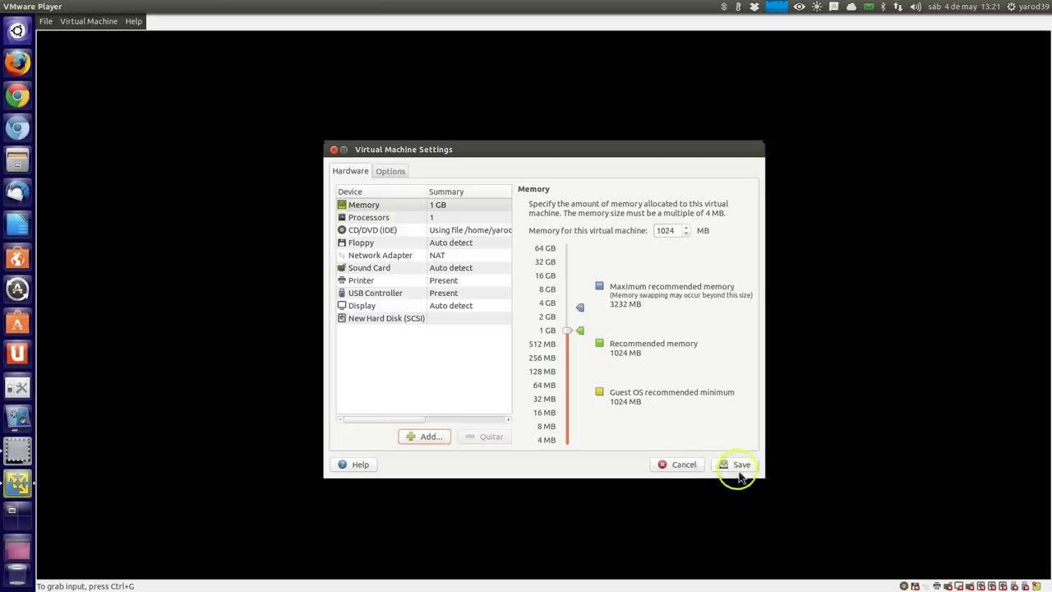
pyautogui.click(739, 475)
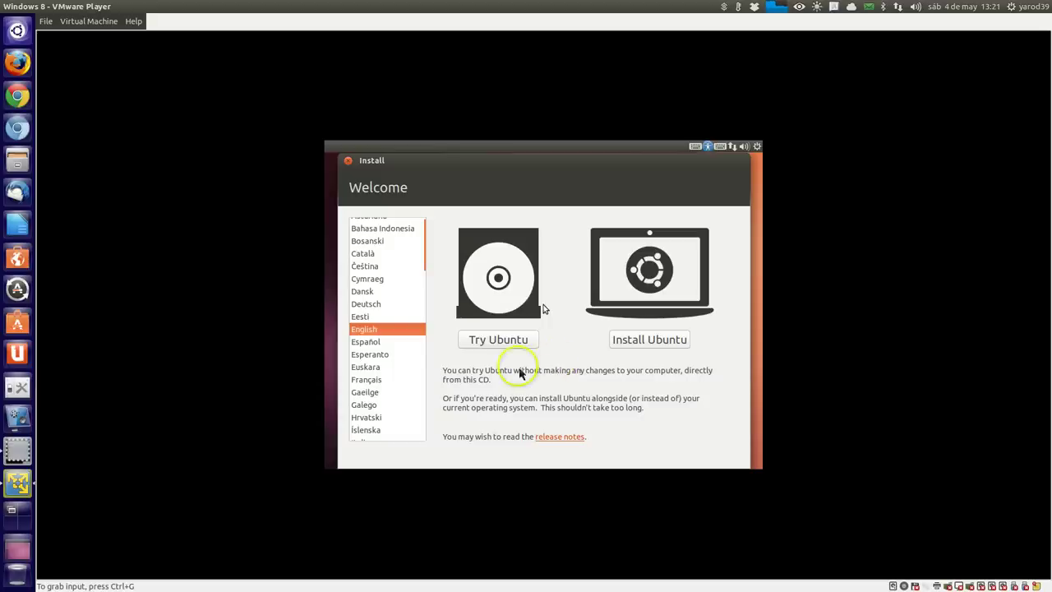
# Set the Ubuntu installer language to Español and start the Ubuntu installation
pyautogui.click(398, 345)
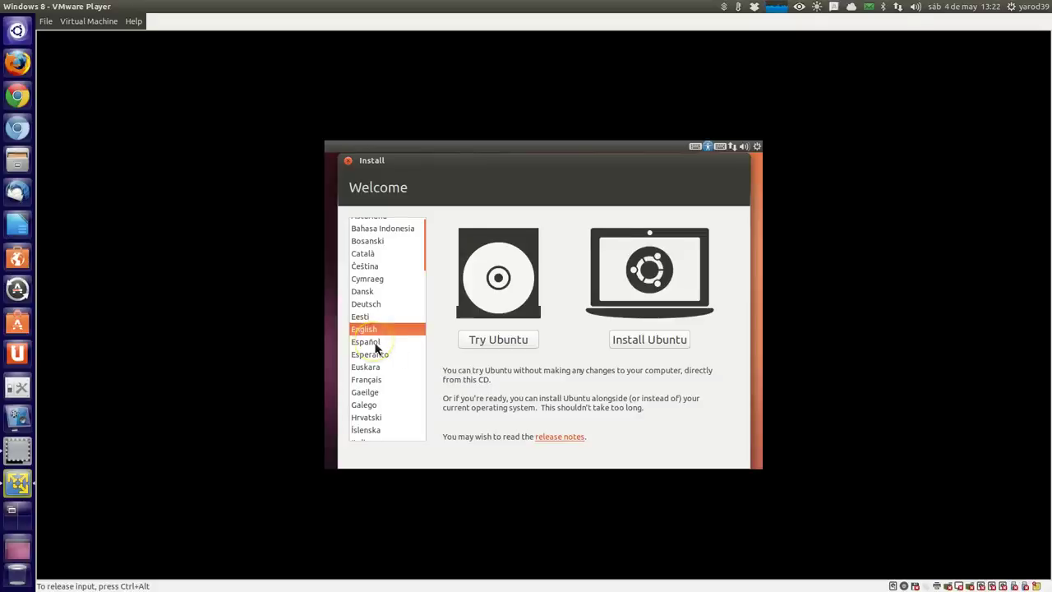
pyautogui.click(375, 344)
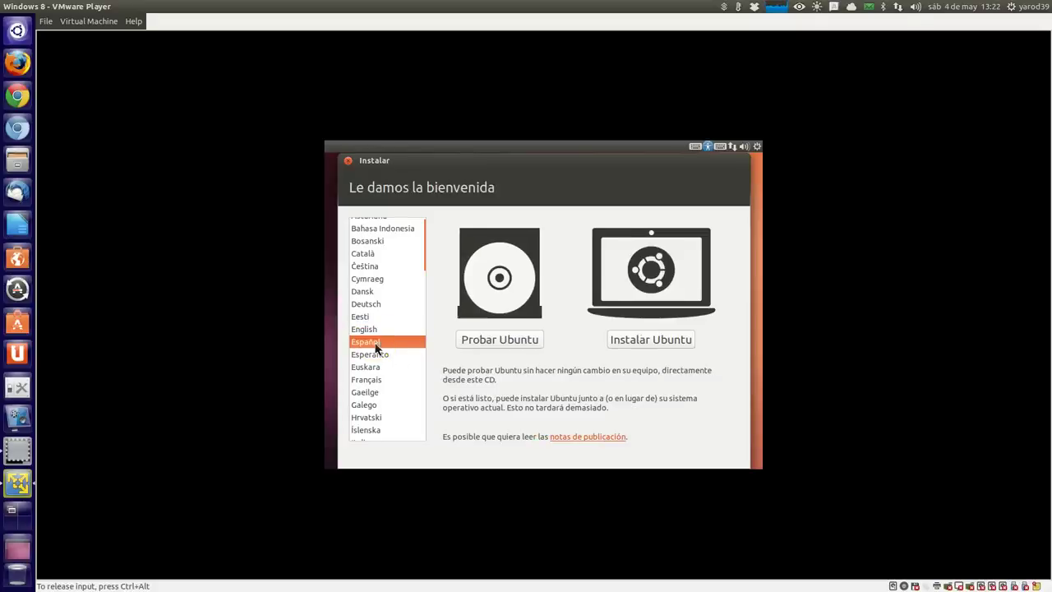
pyautogui.click(667, 346)
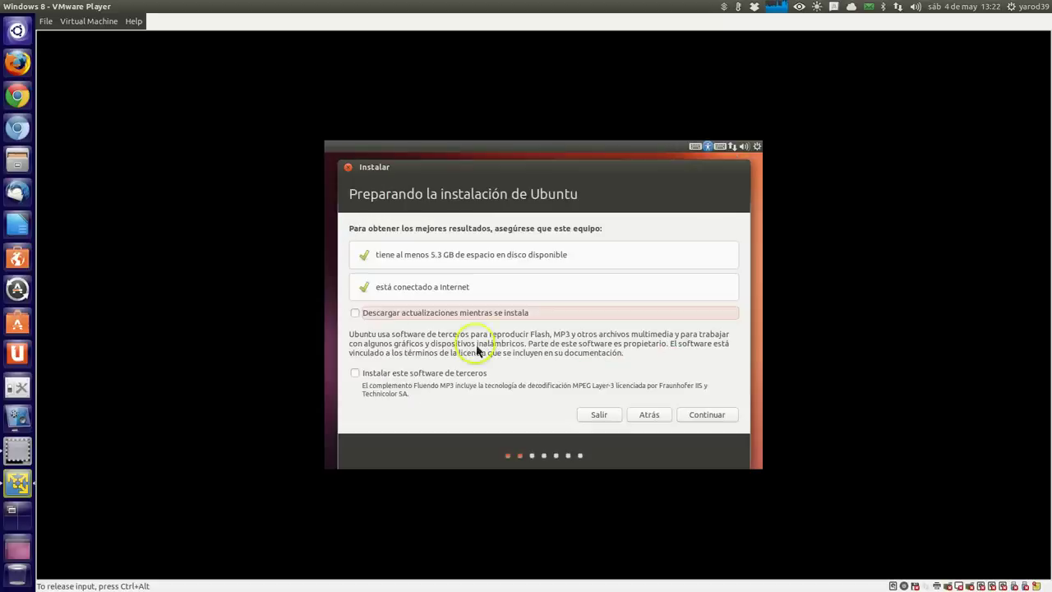
# Enable downloading updates during installation and installing the third-party software, and continue to the installation type
pyautogui.click(379, 317)
pyautogui.click(361, 373)
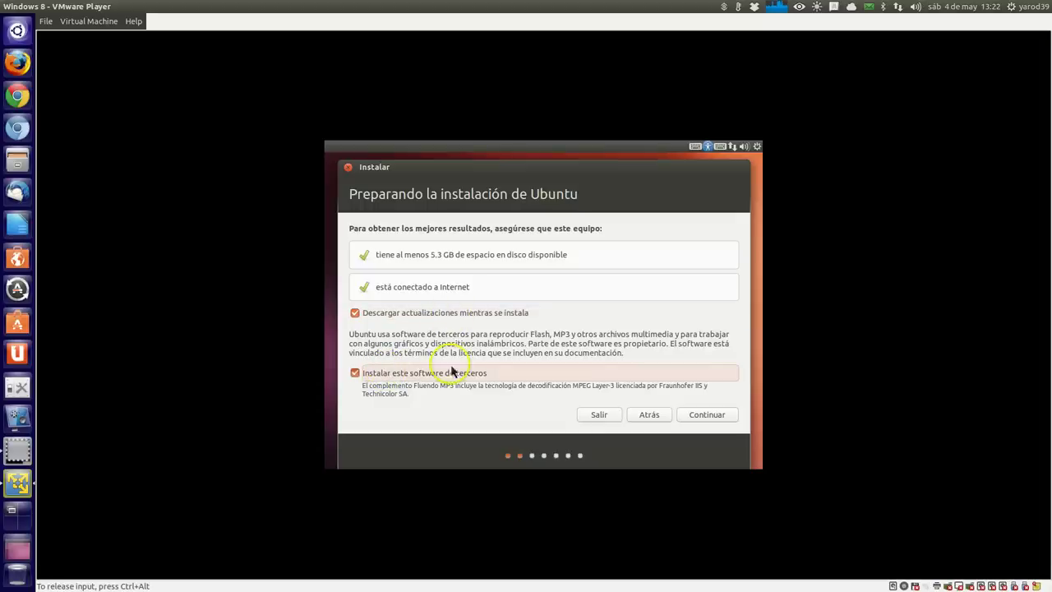
pyautogui.click(709, 415)
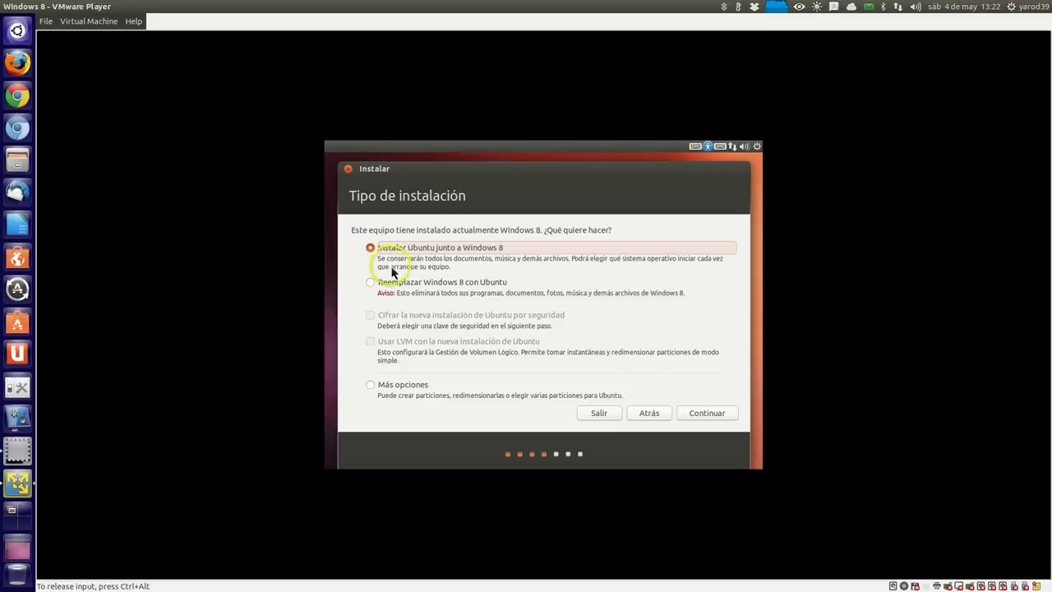
# Choose "Más opciones" as the installation type and continue to the partition table
pyautogui.click(408, 386)
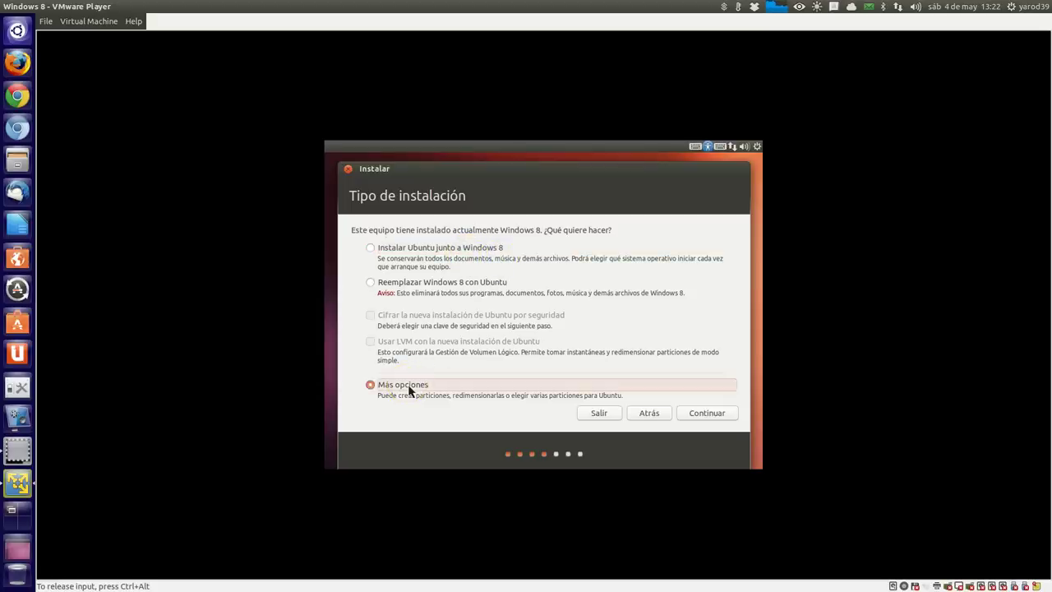
pyautogui.click(708, 415)
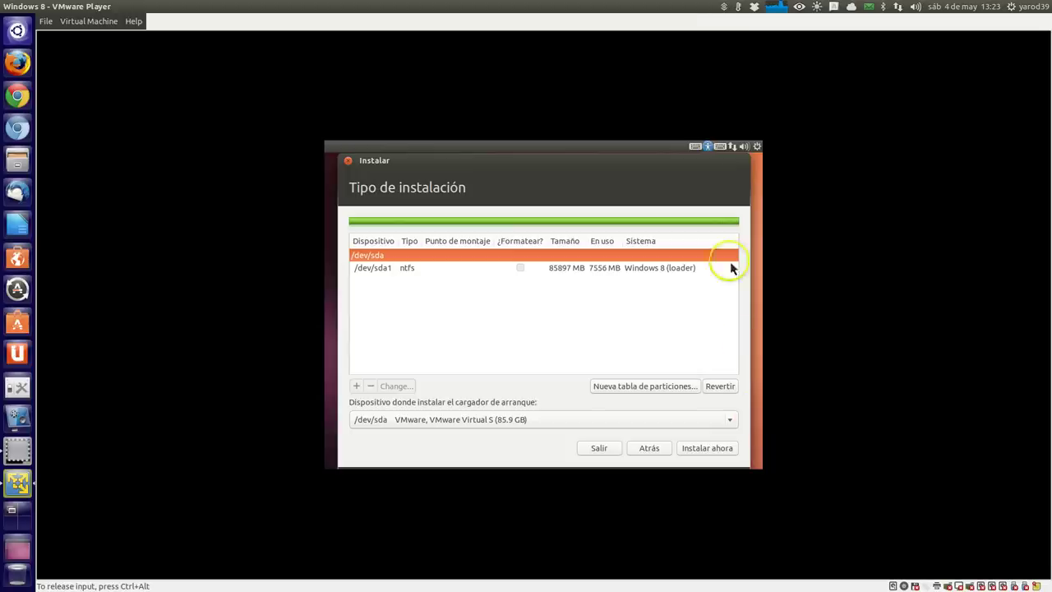
# Set the live system's display resolution to 1440 x 900 (16:10), keep the configuration and bring the installer window back into view
pyautogui.click(757, 147)
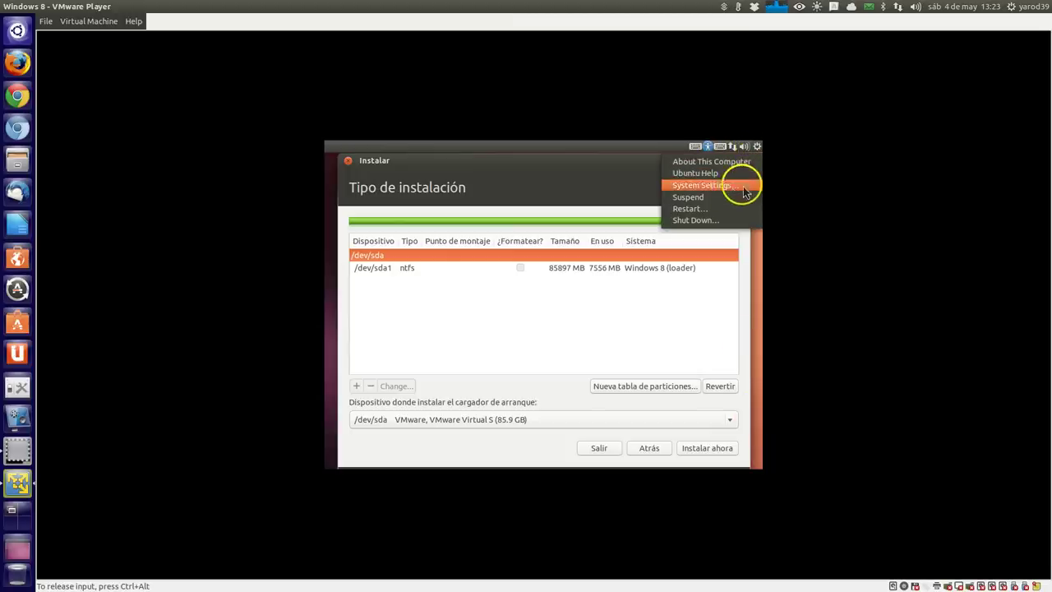
pyautogui.click(734, 193)
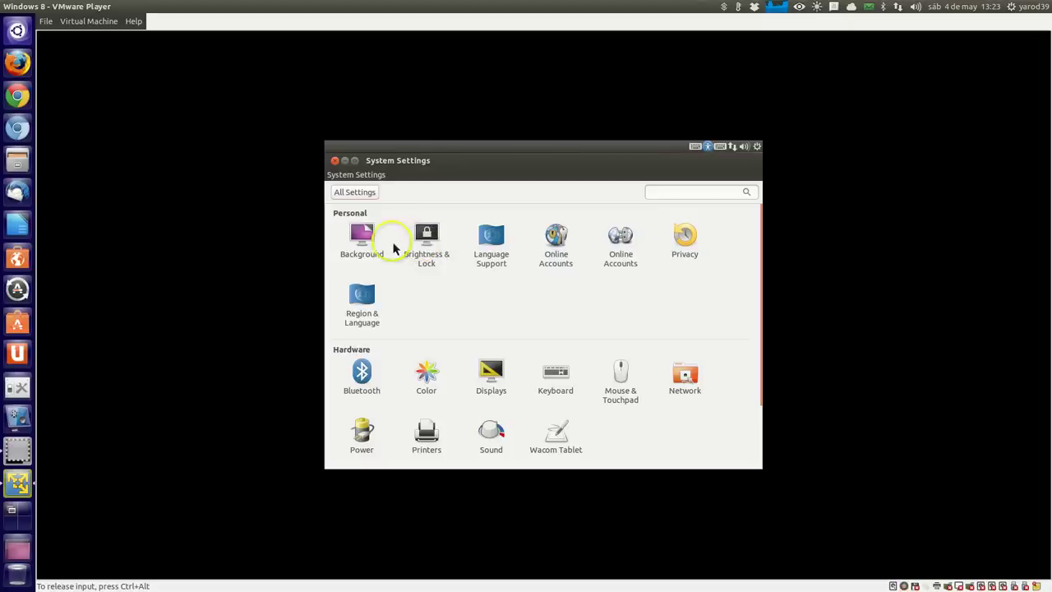
pyautogui.click(491, 375)
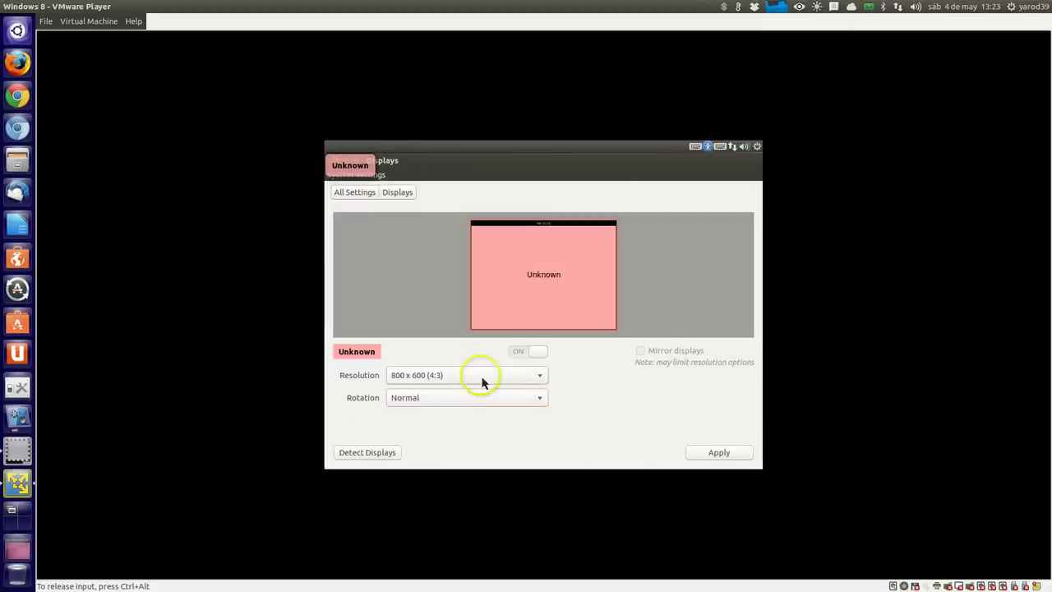
pyautogui.click(483, 381)
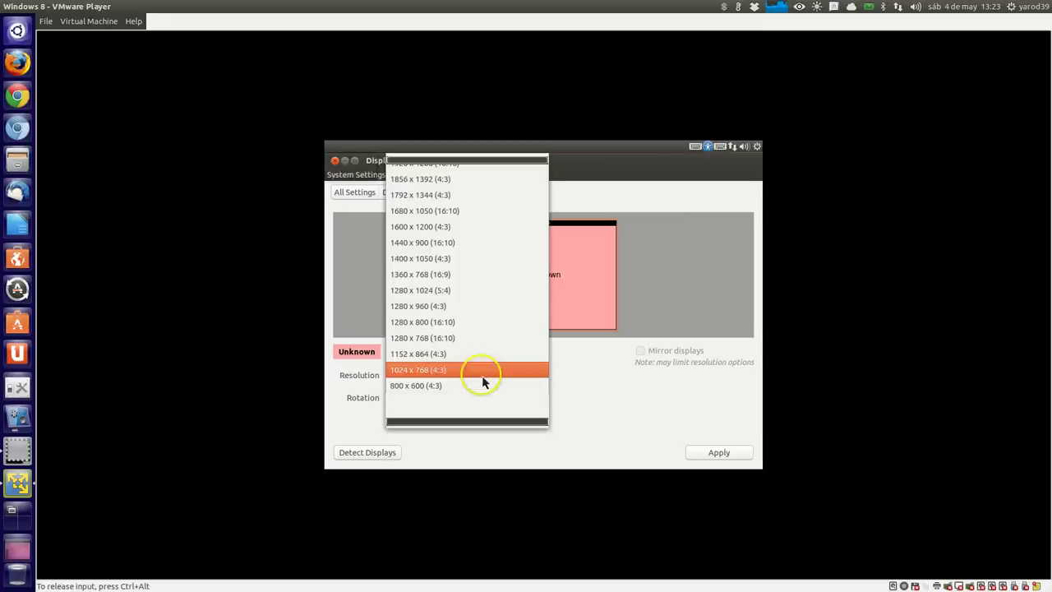
pyautogui.click(470, 243)
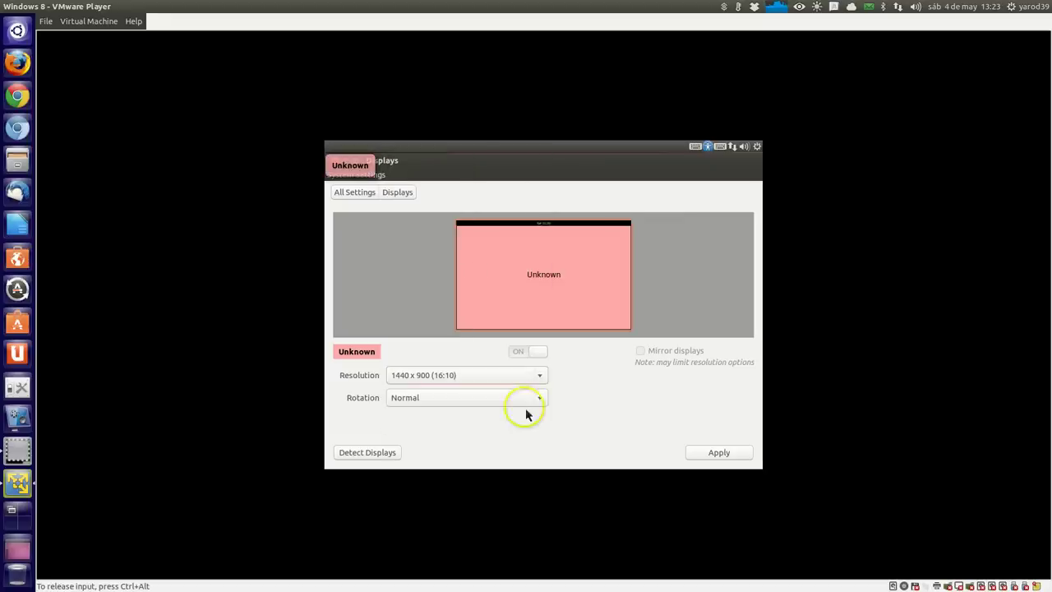
pyautogui.click(720, 455)
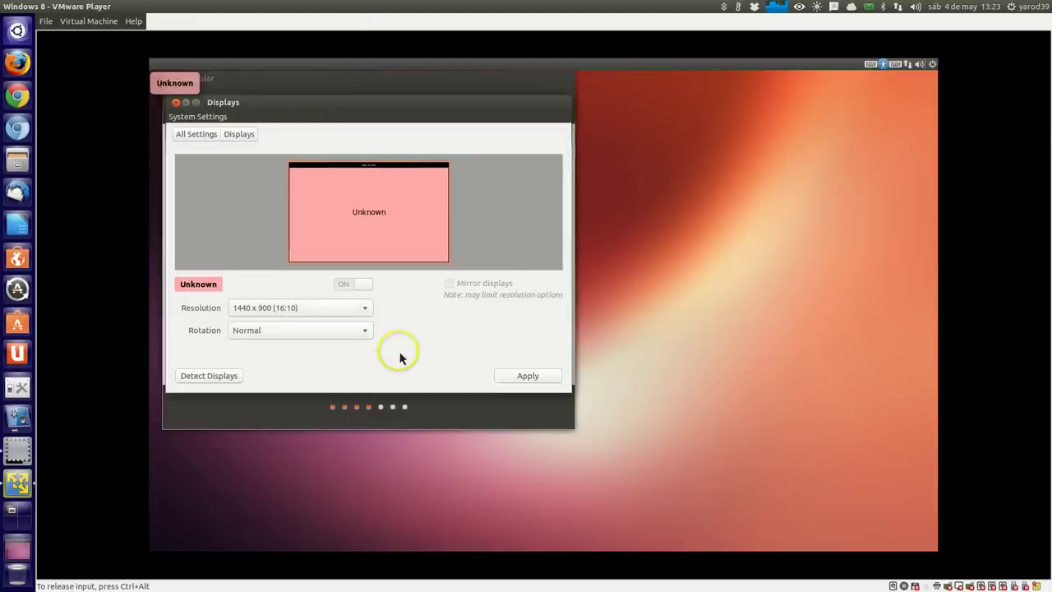
pyautogui.click(441, 253)
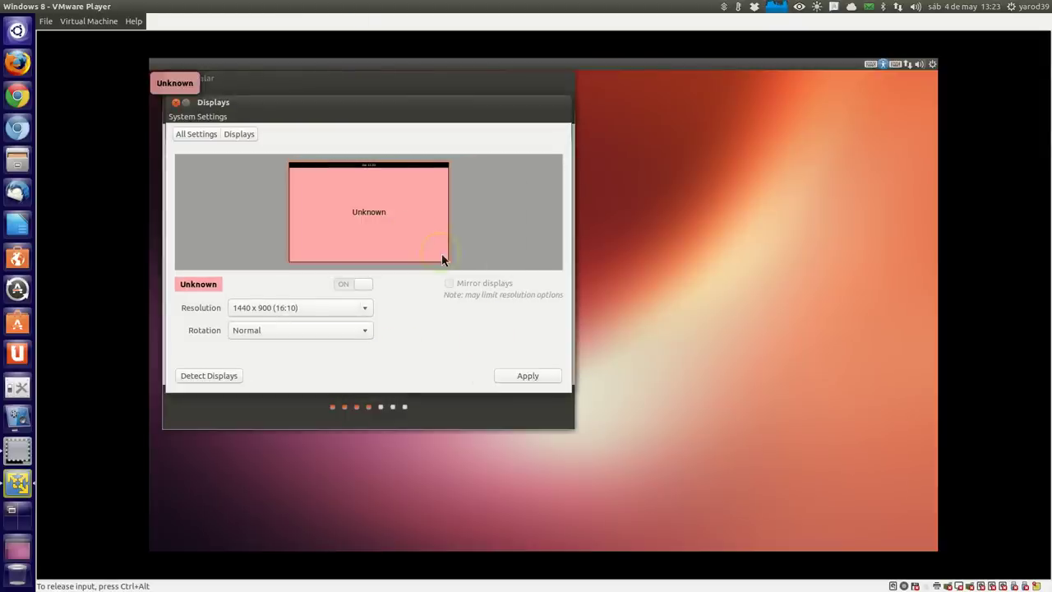
pyautogui.click(177, 104)
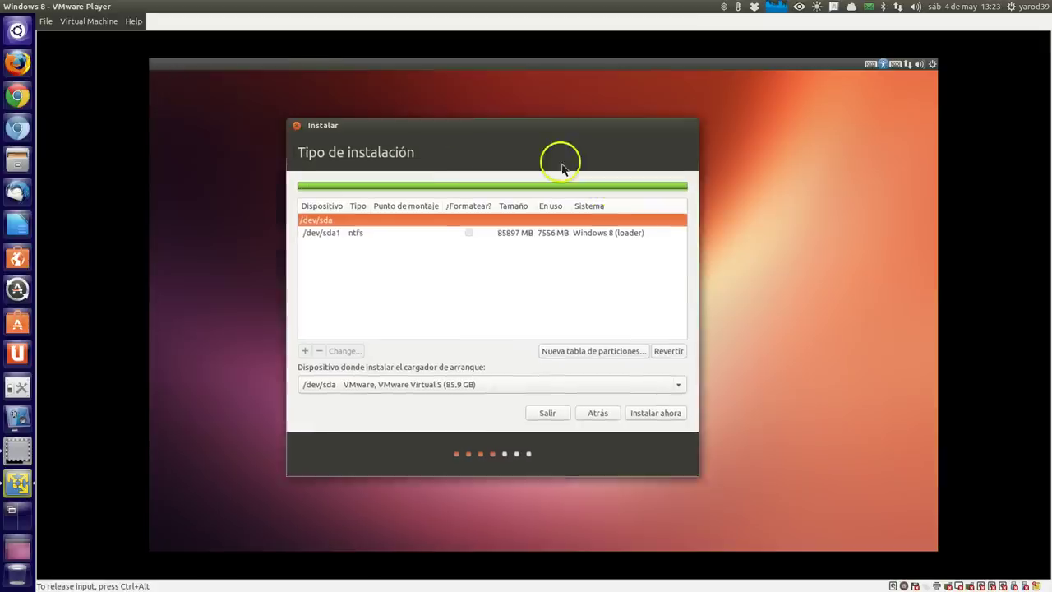
pyautogui.moveTo(481, 156); pyautogui.dragTo(470, 151)
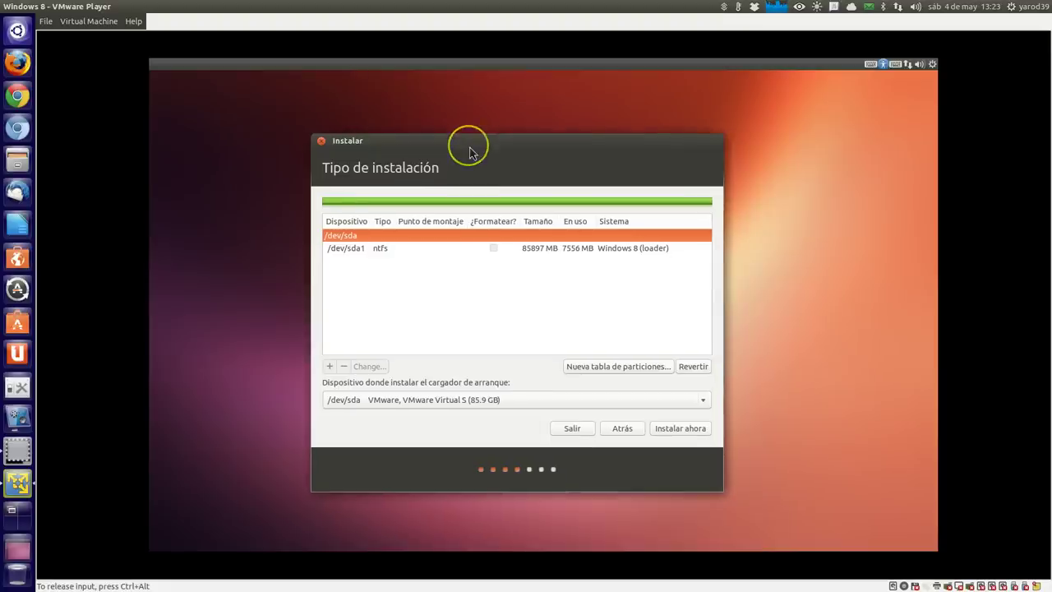
pyautogui.click(477, 145)
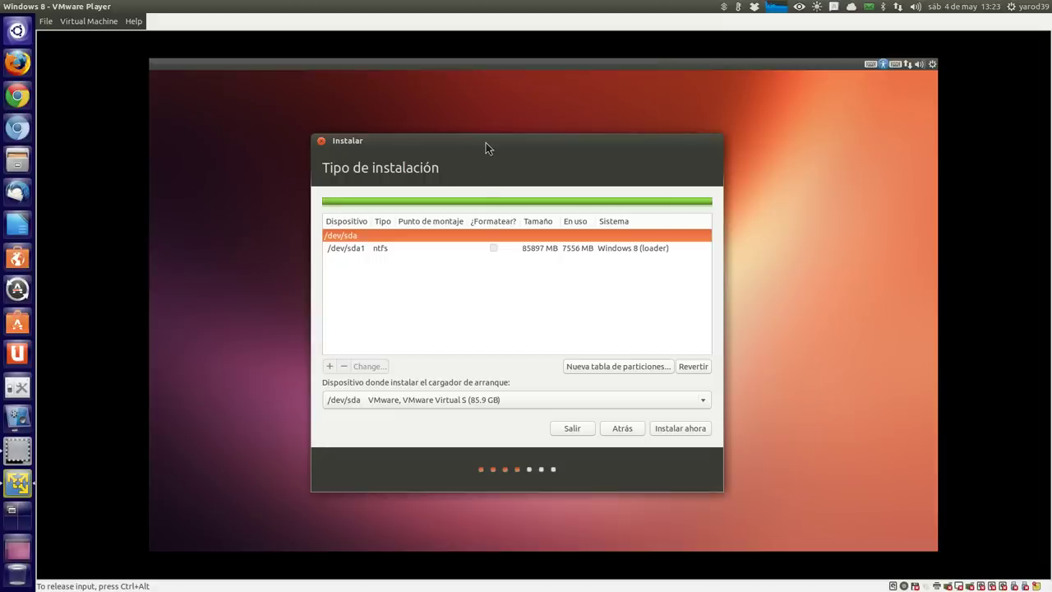
# Shrink the Windows 8 partition /dev/sda1 to 45897 MB and write the resize to disk
pyautogui.click(359, 253)
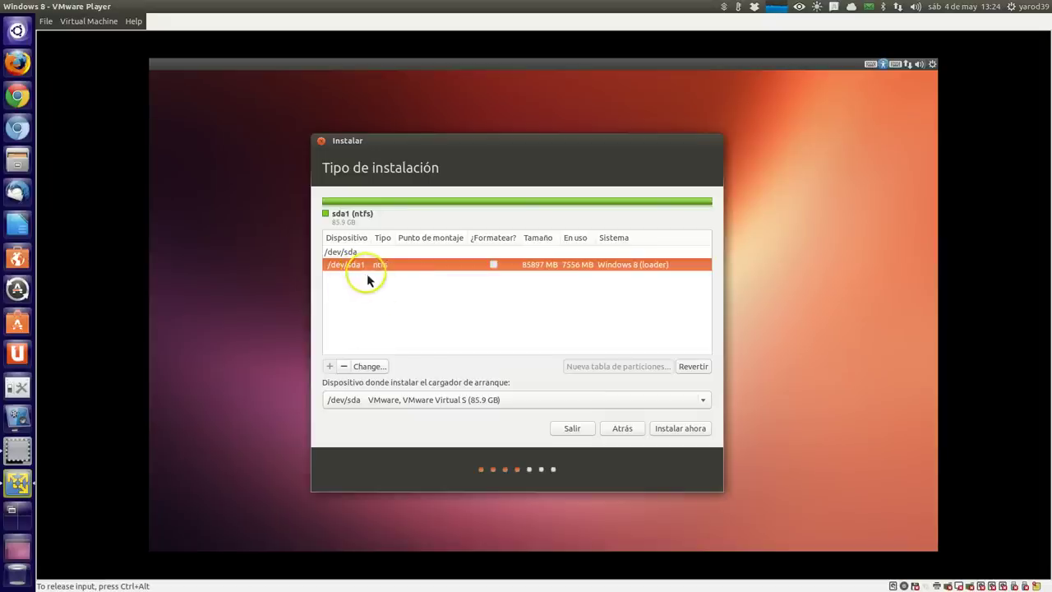
pyautogui.doubleClick(419, 267)
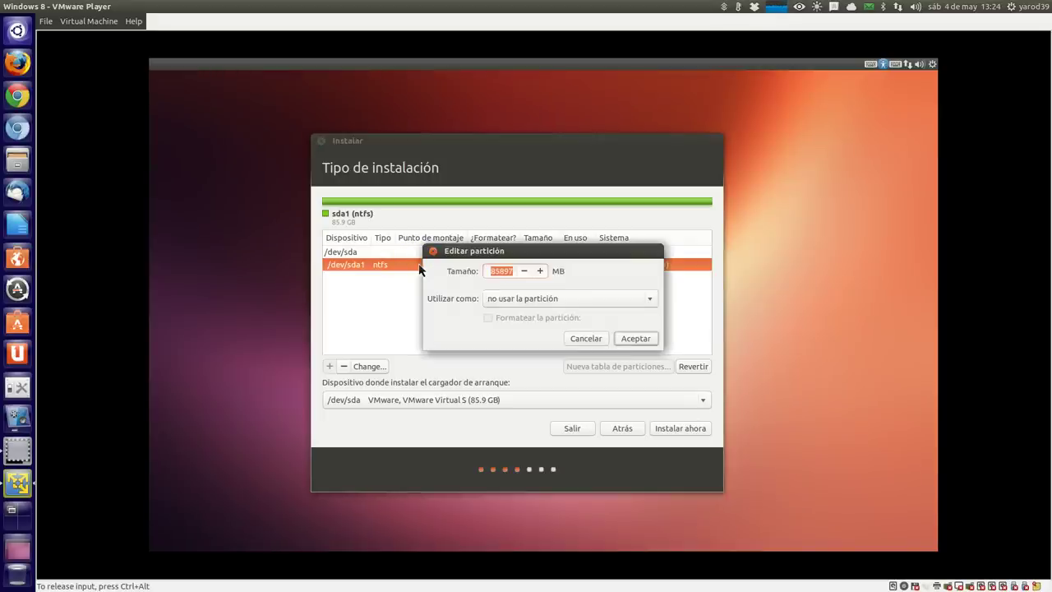
pyautogui.doubleClick(501, 273)
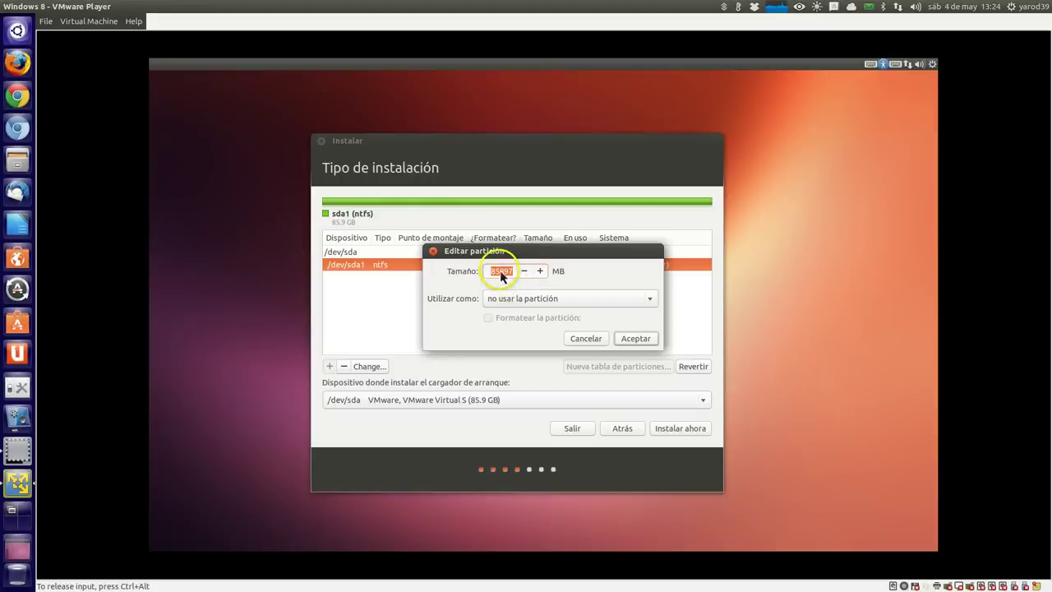
pyautogui.click(501, 272)
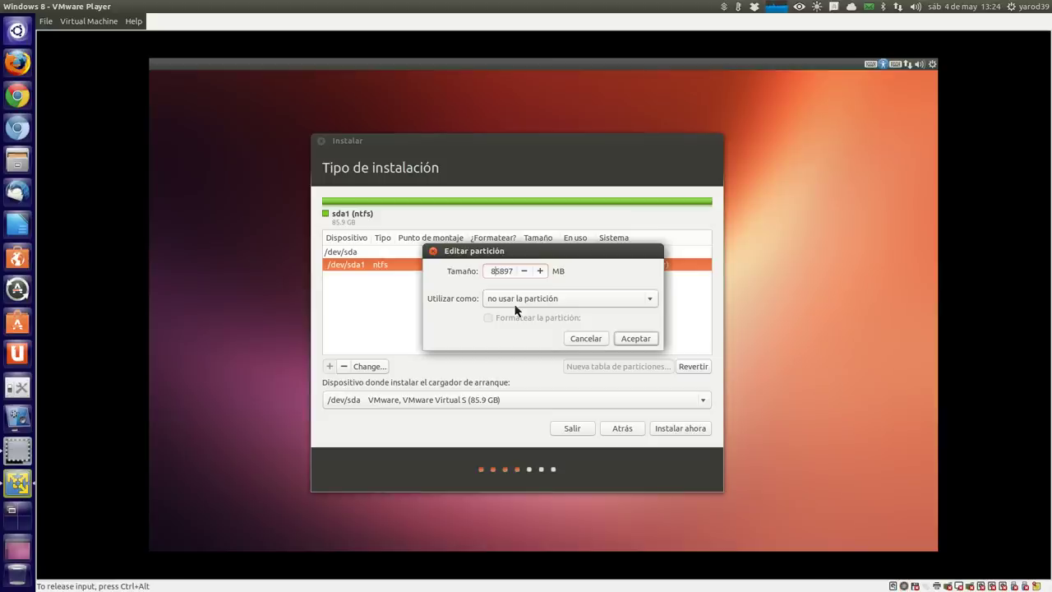
pyautogui.press('BackSpace')
pyautogui.write('4')
pyautogui.click(524, 270)
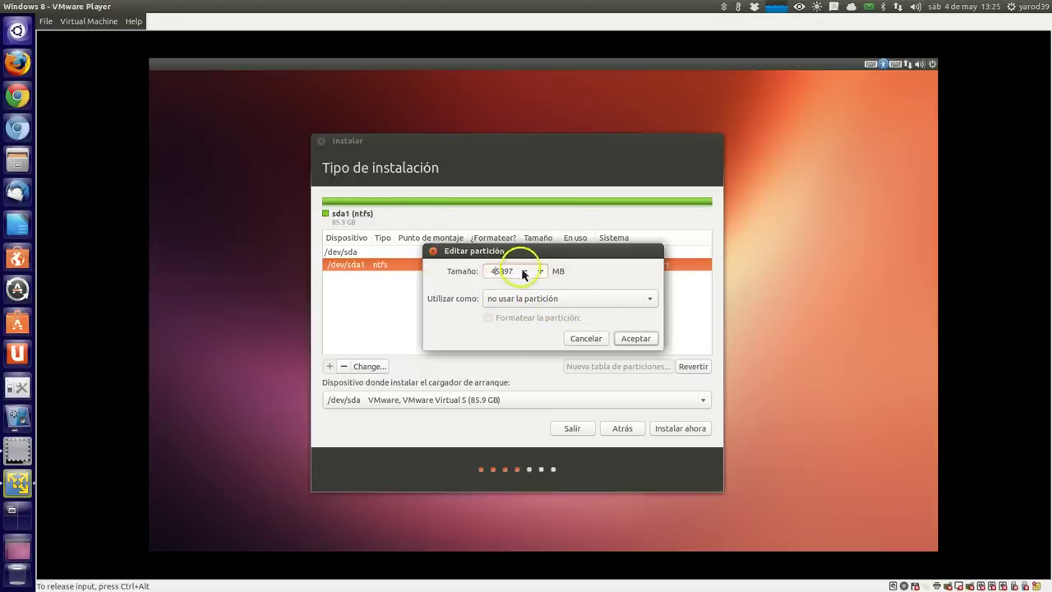
pyautogui.click(638, 340)
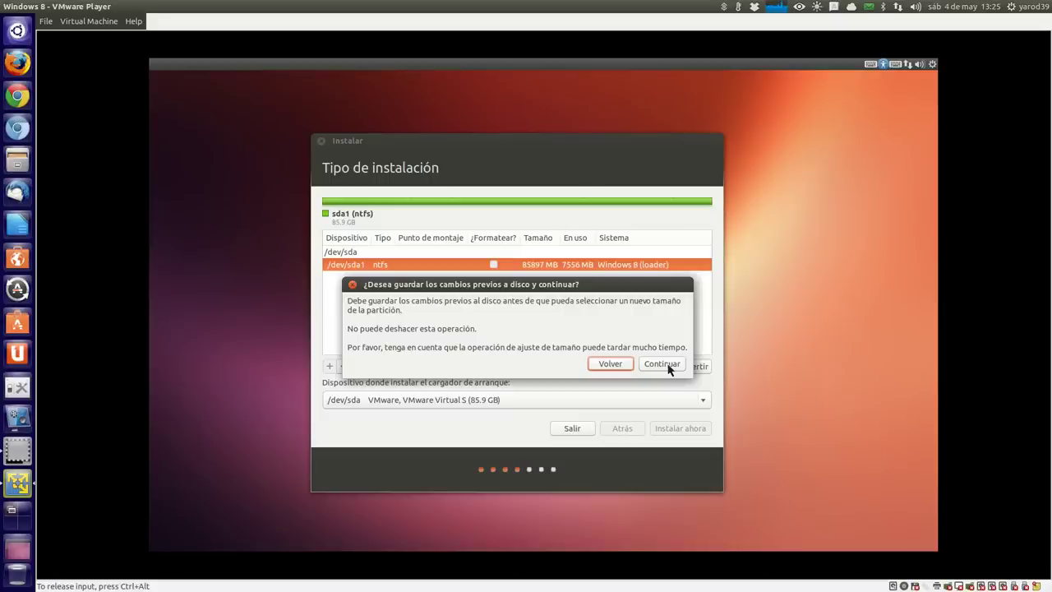
pyautogui.click(665, 365)
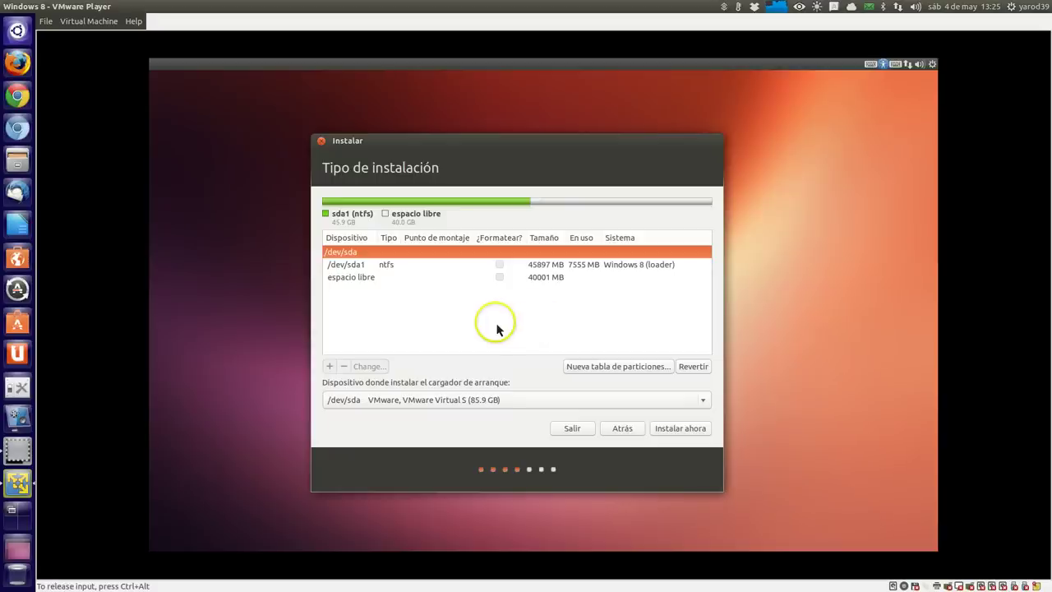
# Begin a new partition in the free space after /dev/sda1 and set its type to Primaria
pyautogui.click(431, 266)
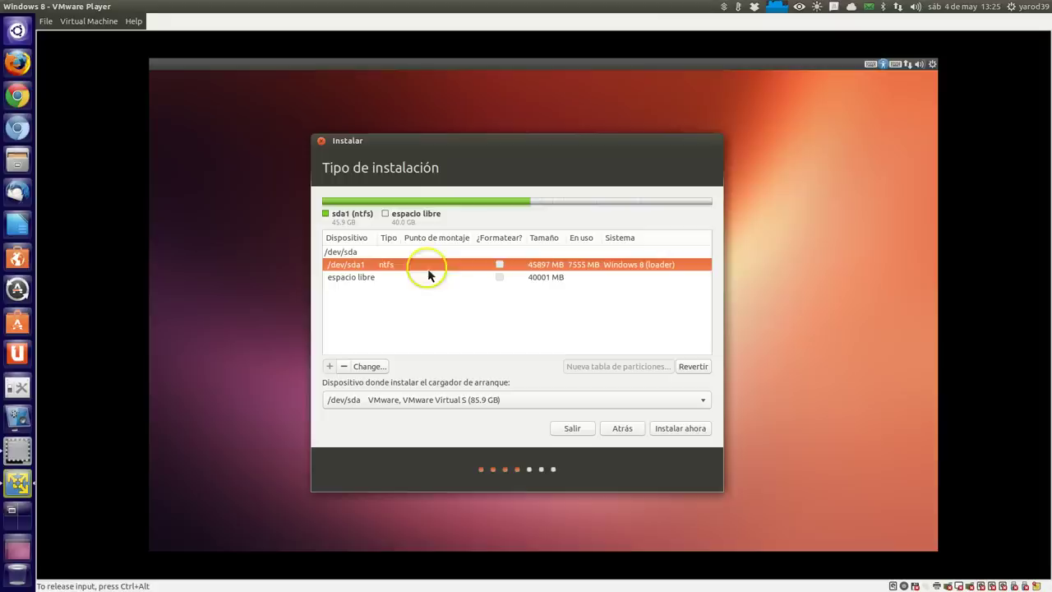
pyautogui.click(383, 266)
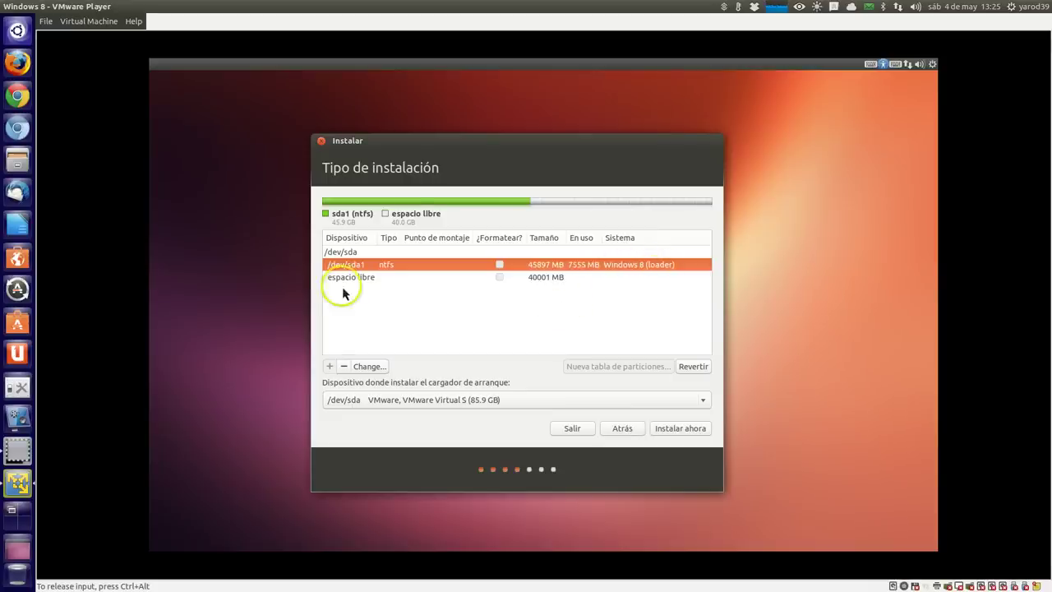
pyautogui.click(502, 281)
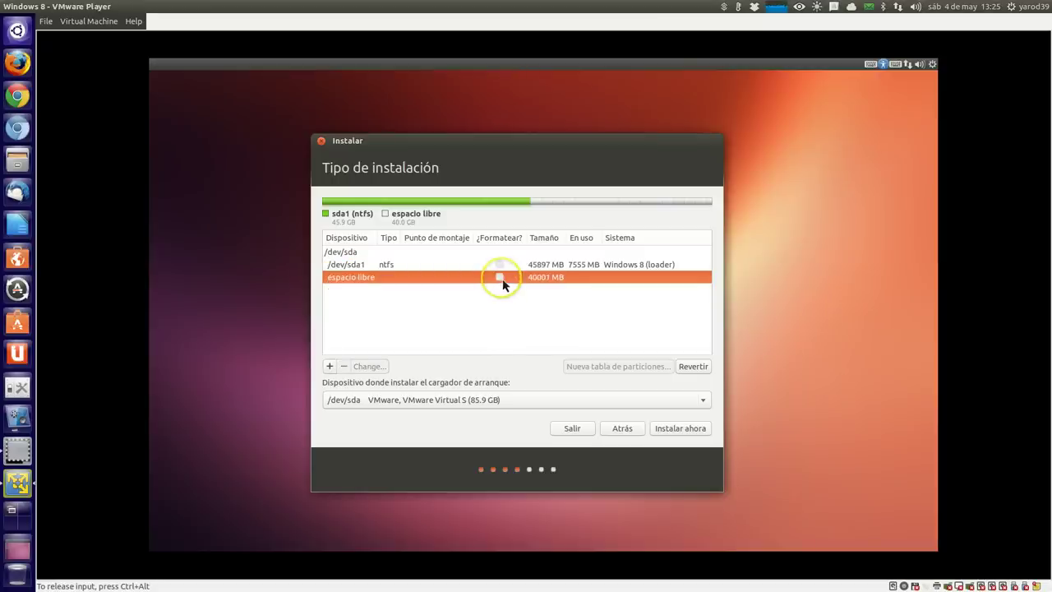
pyautogui.click(502, 280)
pyautogui.doubleClick(502, 280)
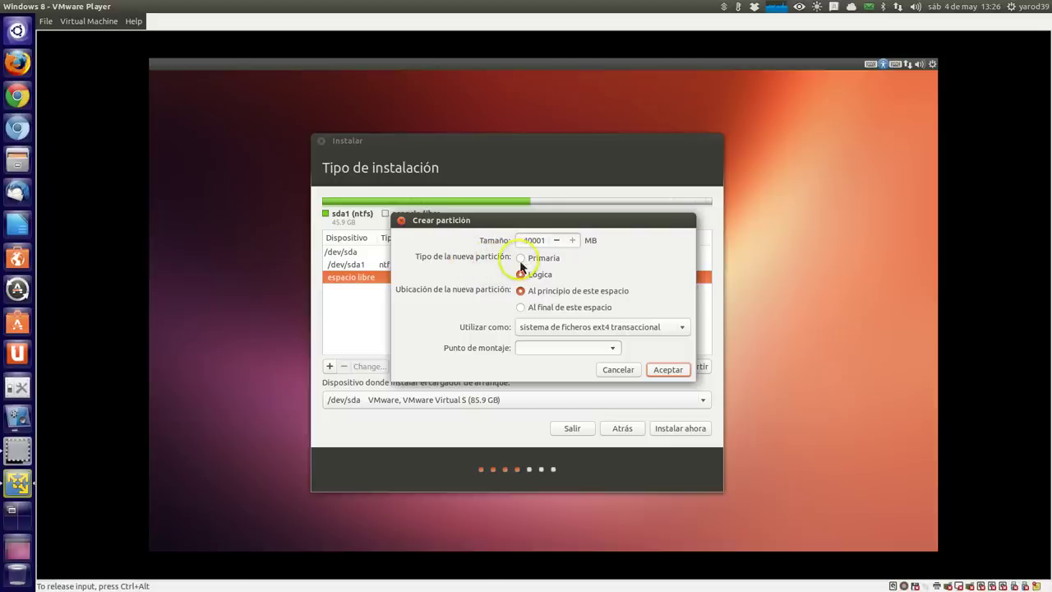
pyautogui.click(523, 259)
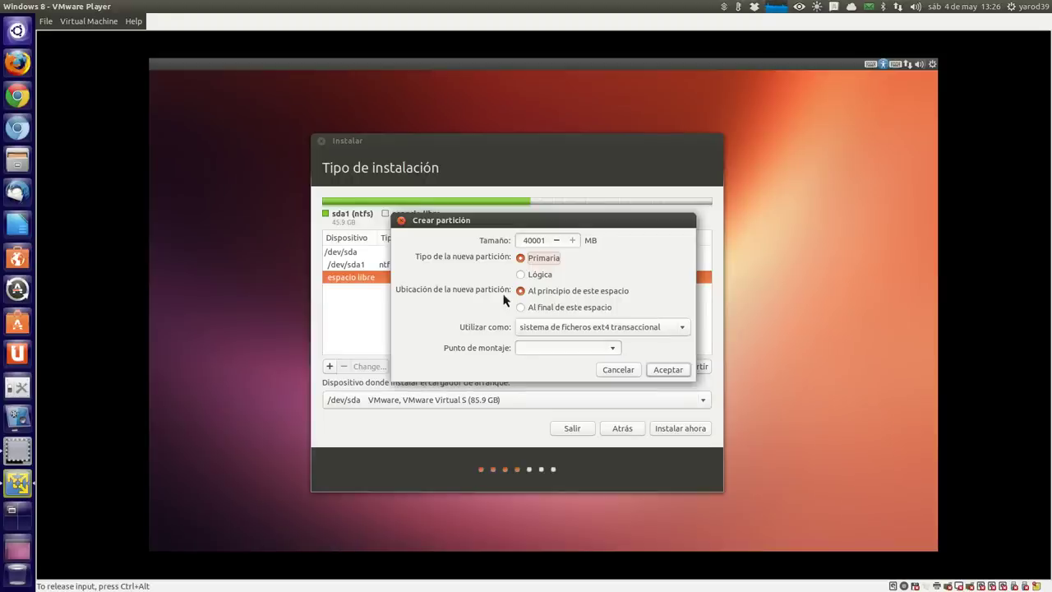
# Set the new ext4 partition's size to 38000 MB and its mount point to /, and create it
pyautogui.click(493, 302)
pyautogui.click(558, 242)
pyautogui.moveTo(558, 242); pyautogui.dragTo(564, 283)
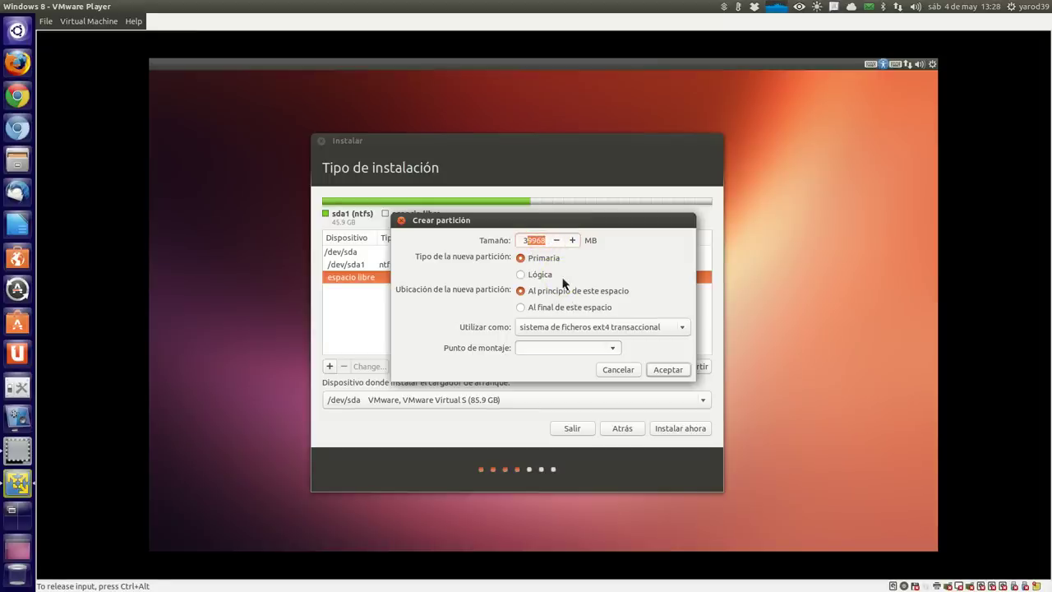
pyautogui.write('80')
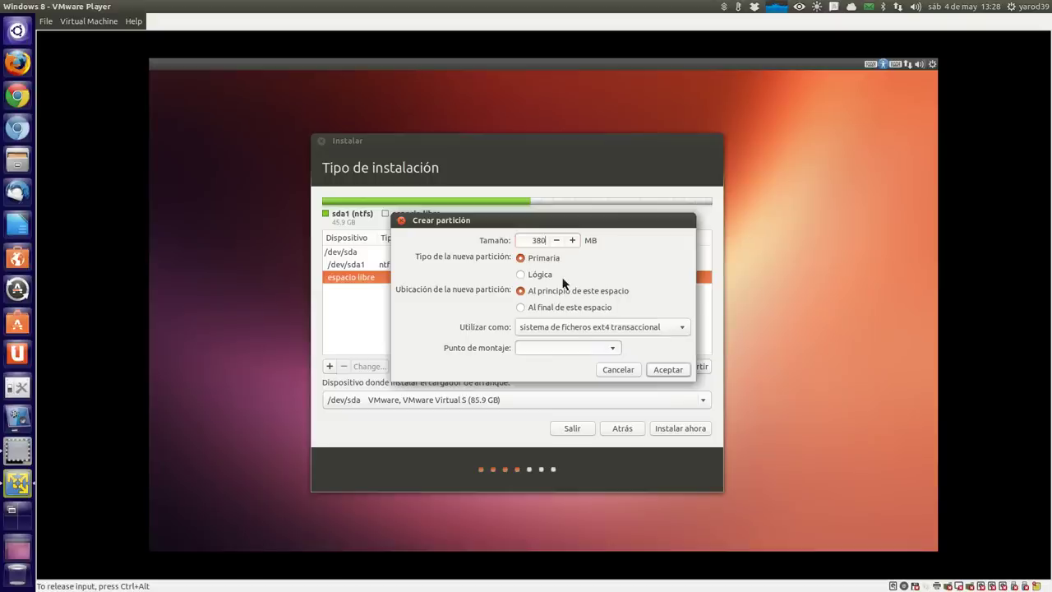
pyautogui.write('00')
pyautogui.click(562, 298)
pyautogui.click(614, 349)
pyautogui.click(602, 375)
pyautogui.click(669, 370)
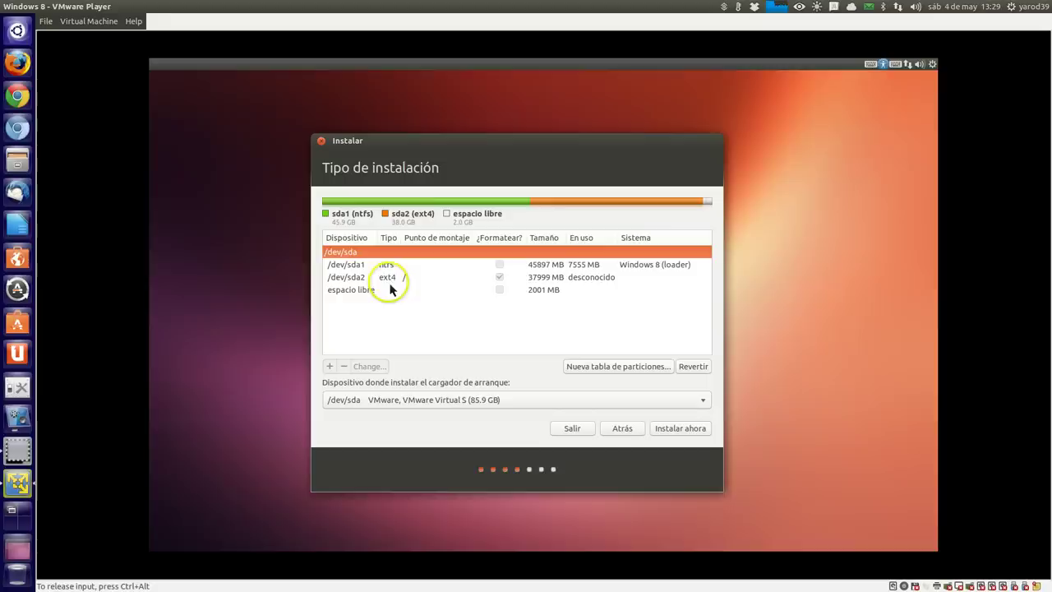
# Create a primary swap partition (área de intercambio) in all the remaining free space
pyautogui.click(501, 290)
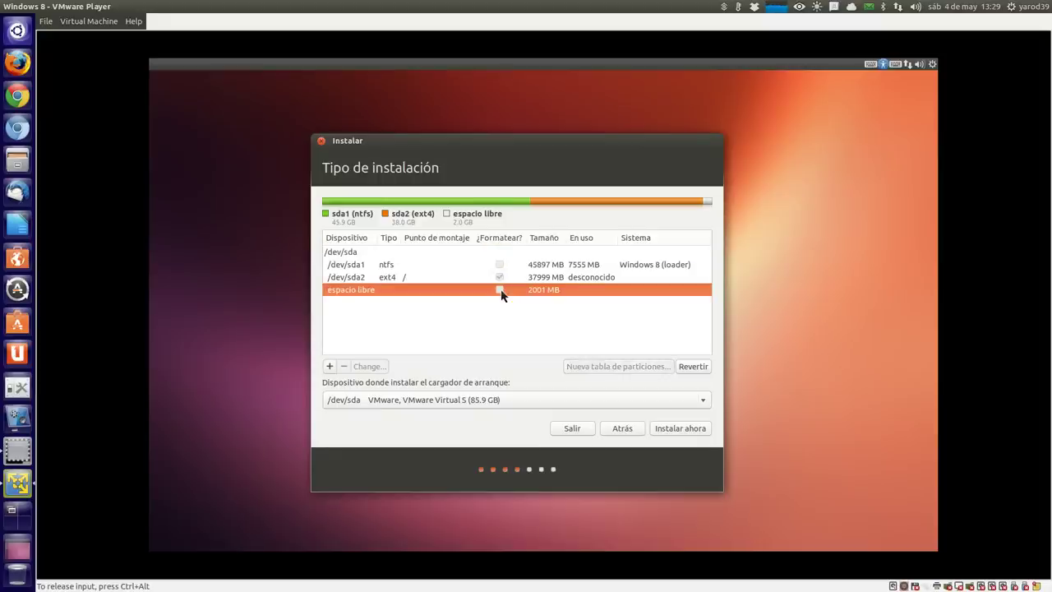
pyautogui.doubleClick(500, 290)
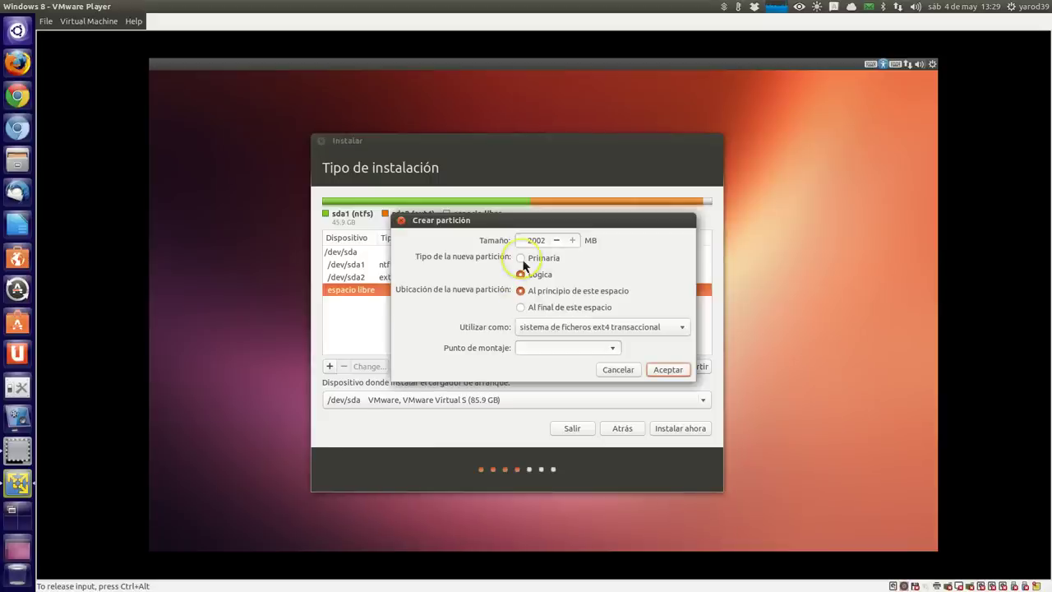
pyautogui.click(522, 260)
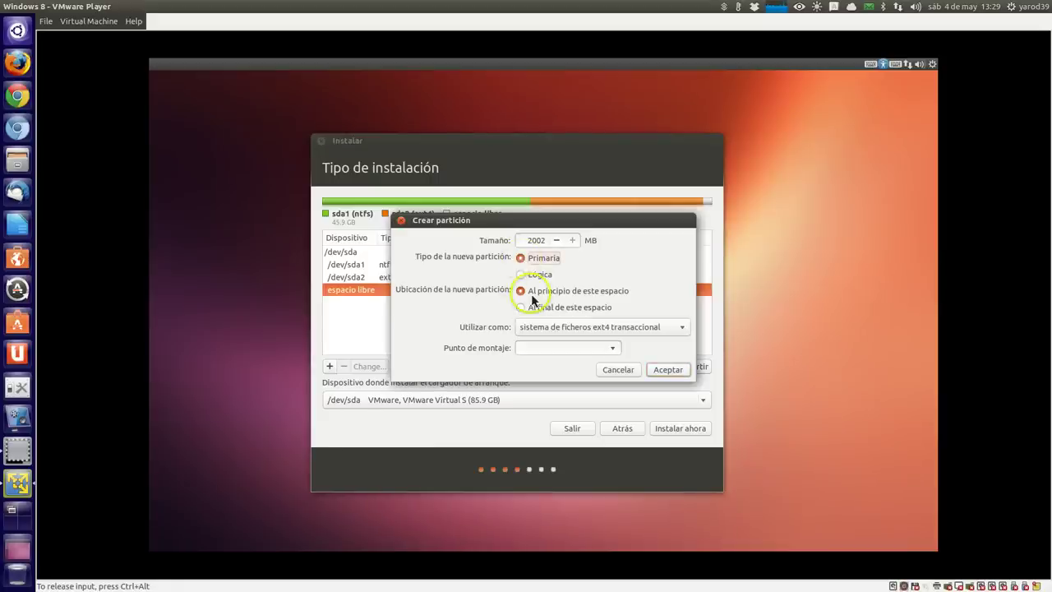
pyautogui.click(592, 328)
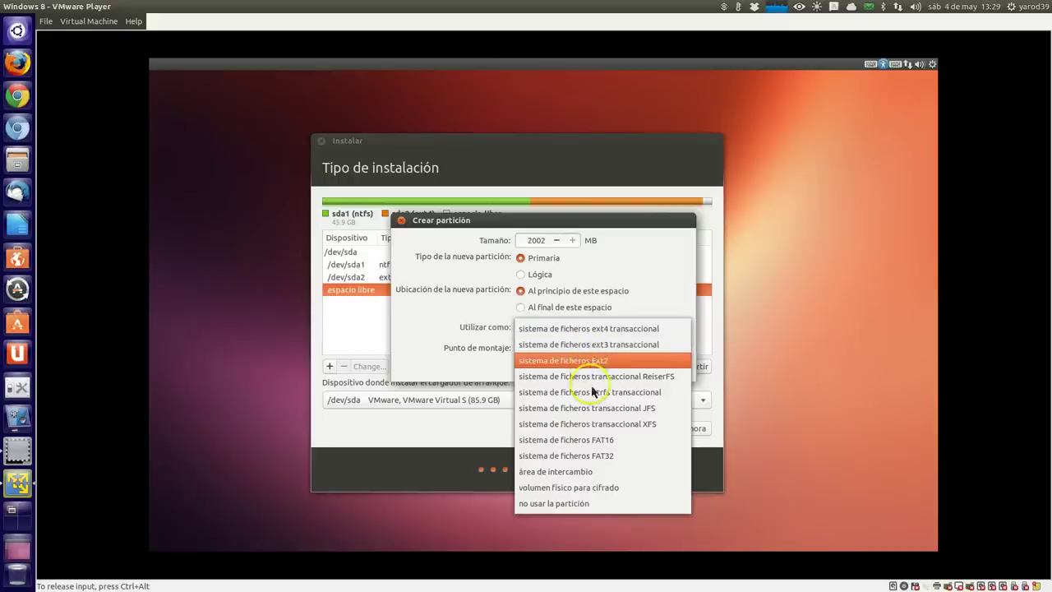
pyautogui.click(611, 476)
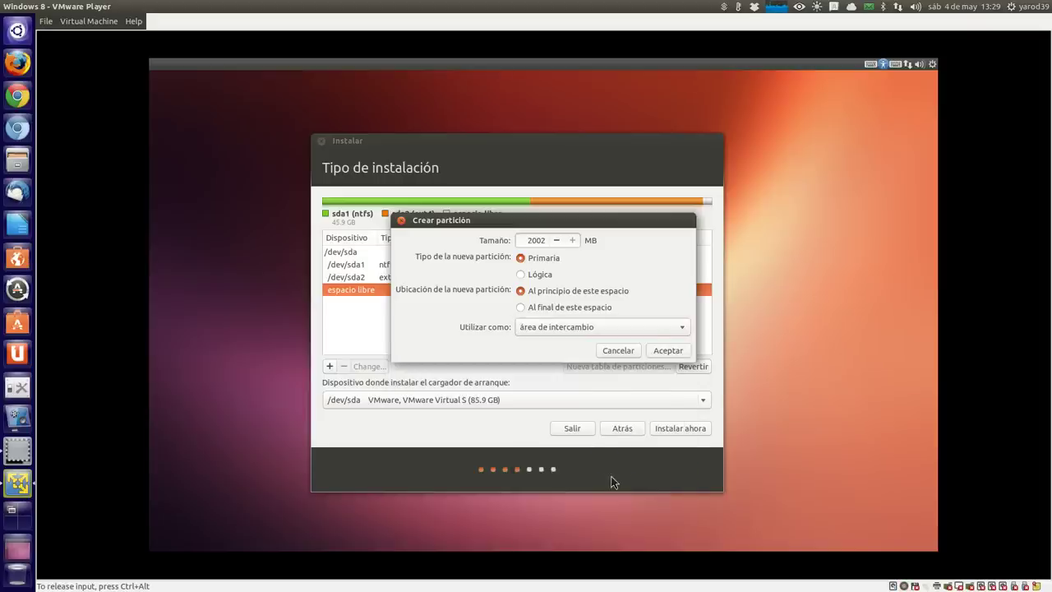
pyautogui.click(668, 351)
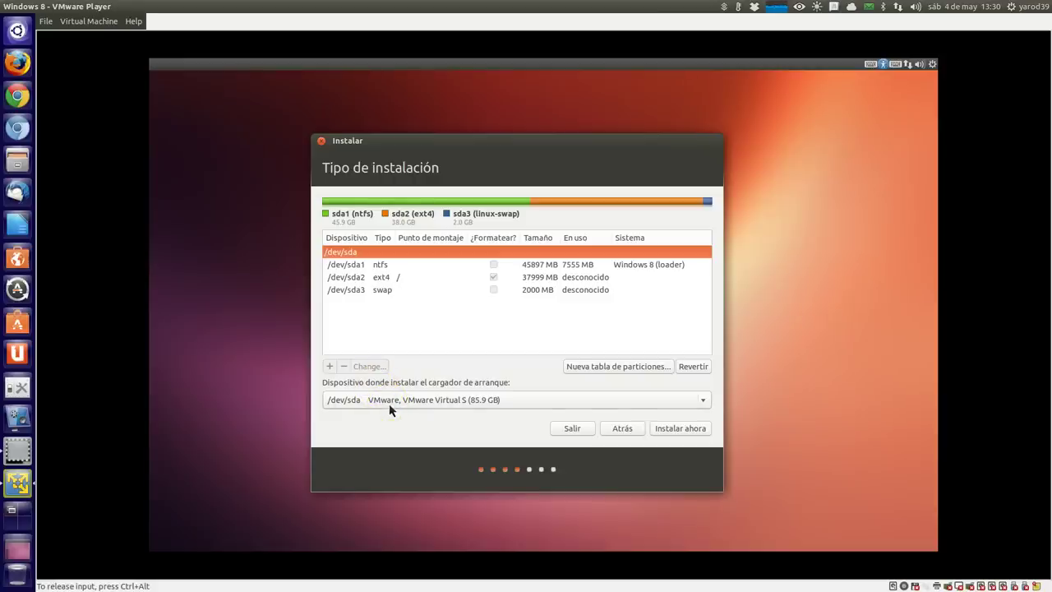
# Start the installation with this partition layout and accept Madrid as the location
pyautogui.click(685, 431)
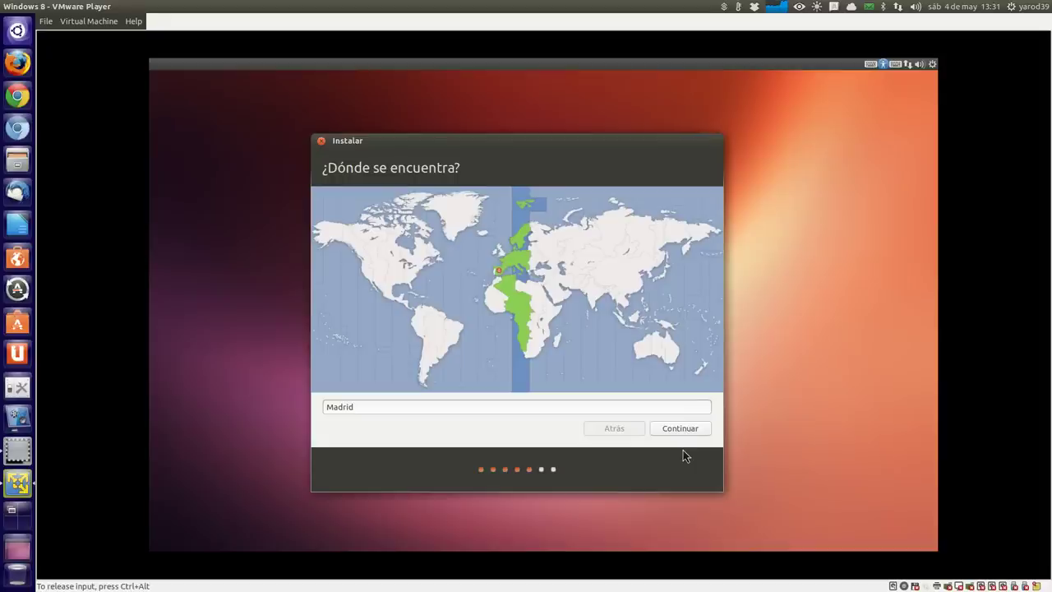
pyautogui.click(677, 433)
pyautogui.click(677, 435)
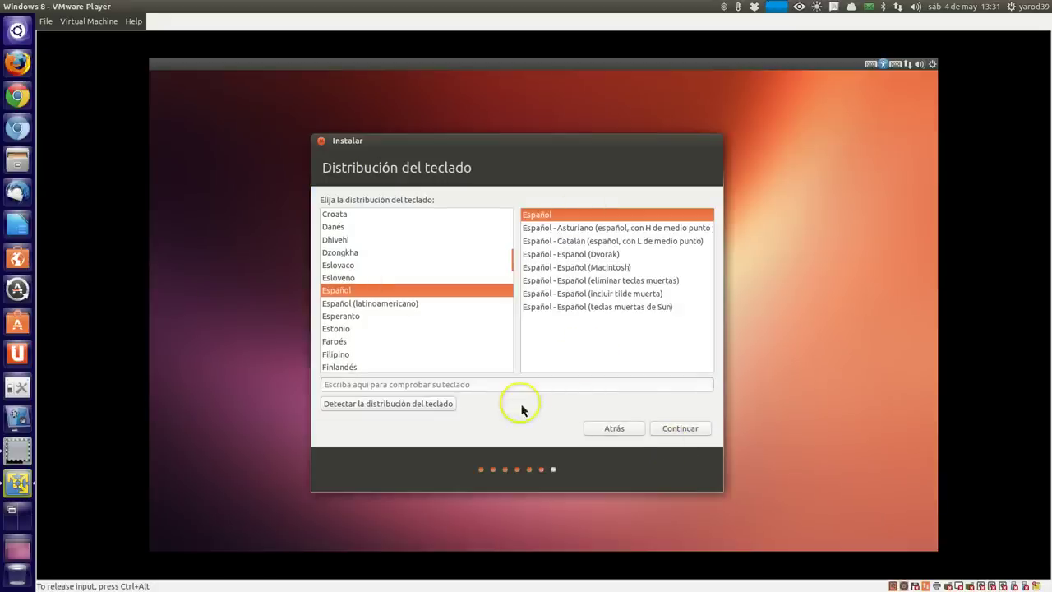
# Detect the keyboard layout, answering with y and confirming the ç key is present, and continue with the Español layout
pyautogui.click(405, 404)
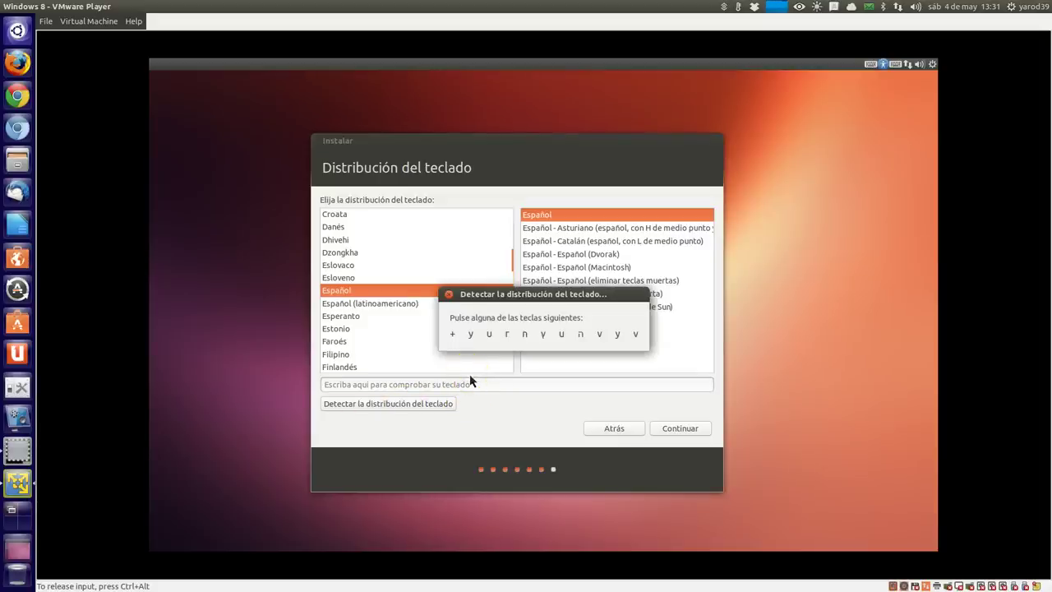
pyautogui.press('y')
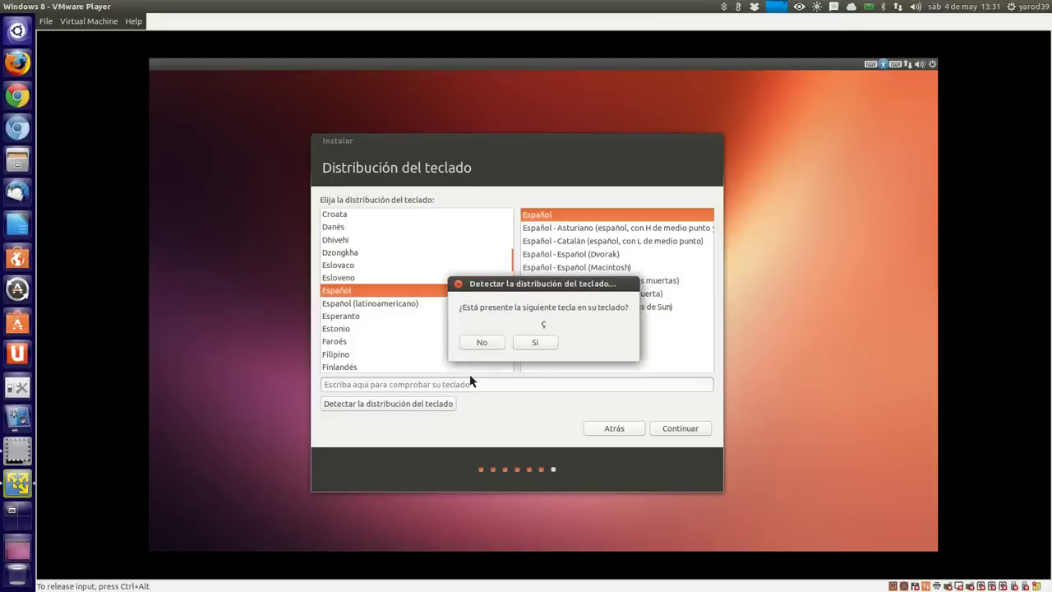
pyautogui.click(535, 342)
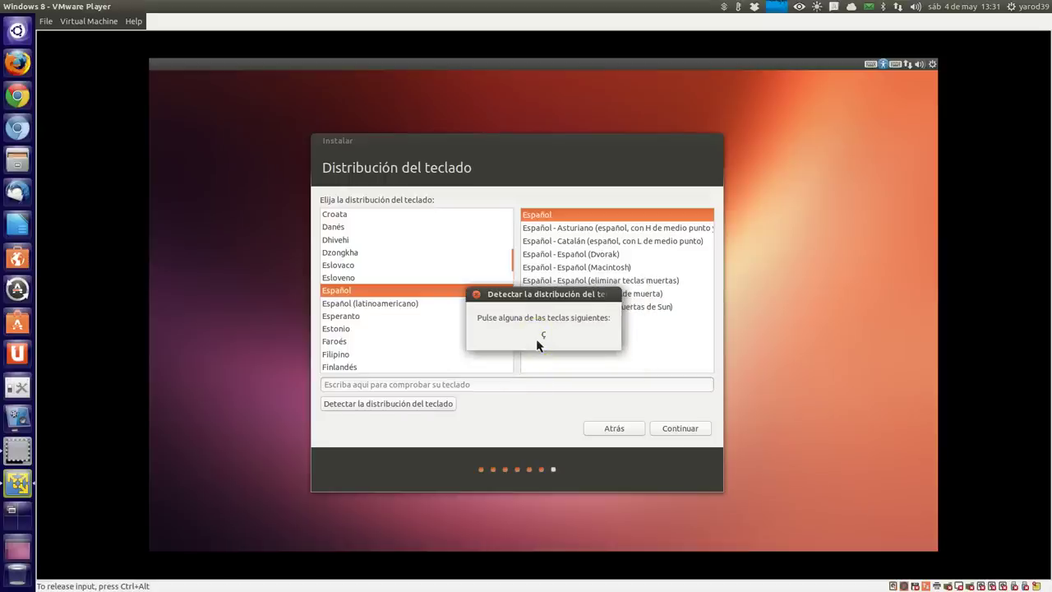
pyautogui.press('ccedilla')
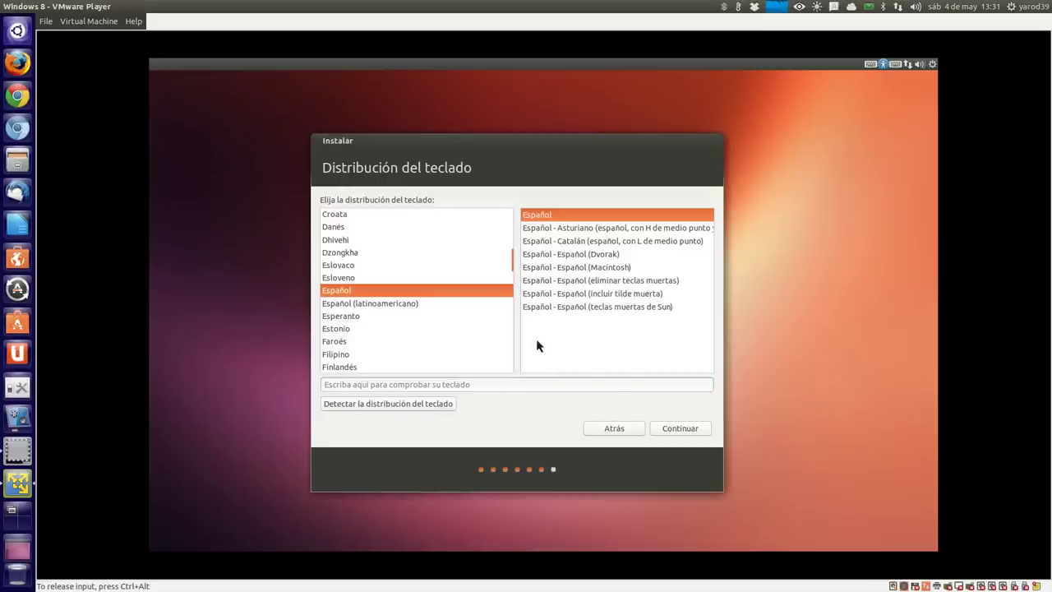
pyautogui.click(685, 428)
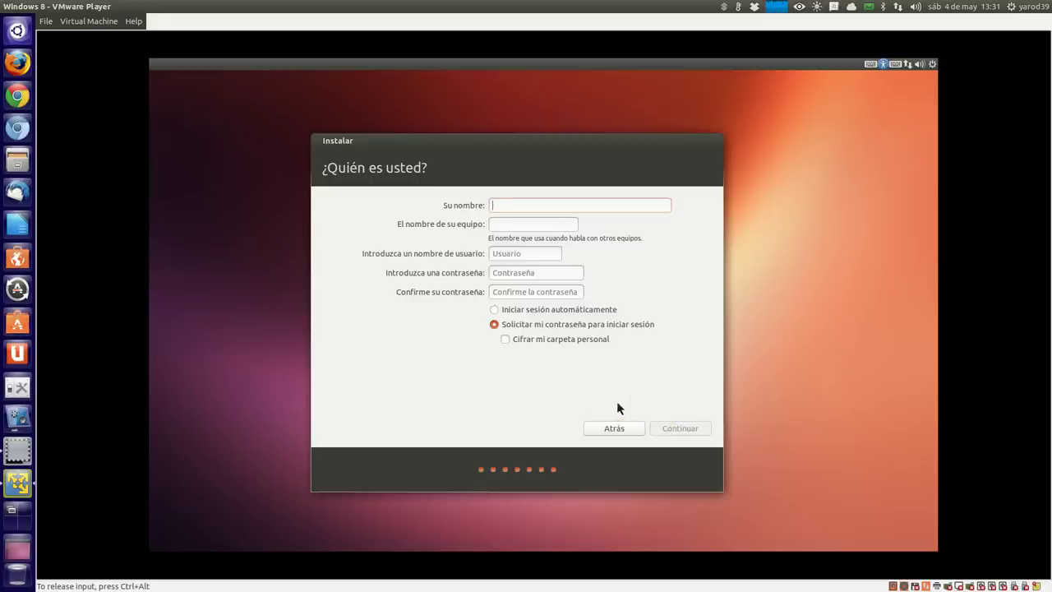
# Enter the account owner's name and set the computer name to localhost
pyautogui.write('yarod')
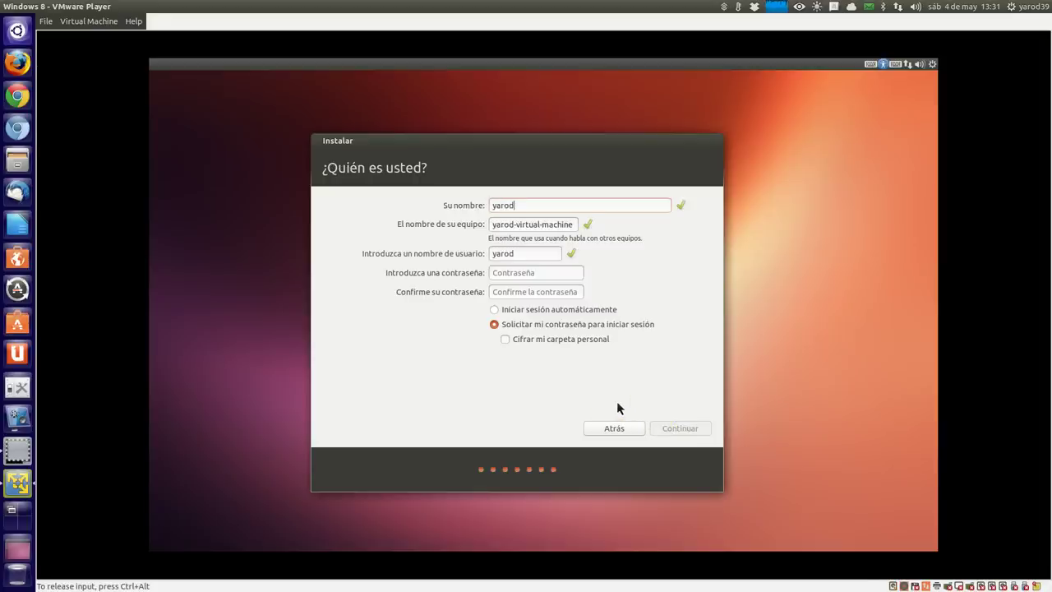
pyautogui.write('39')
pyautogui.press('Tab')
pyautogui.press('BackSpace')
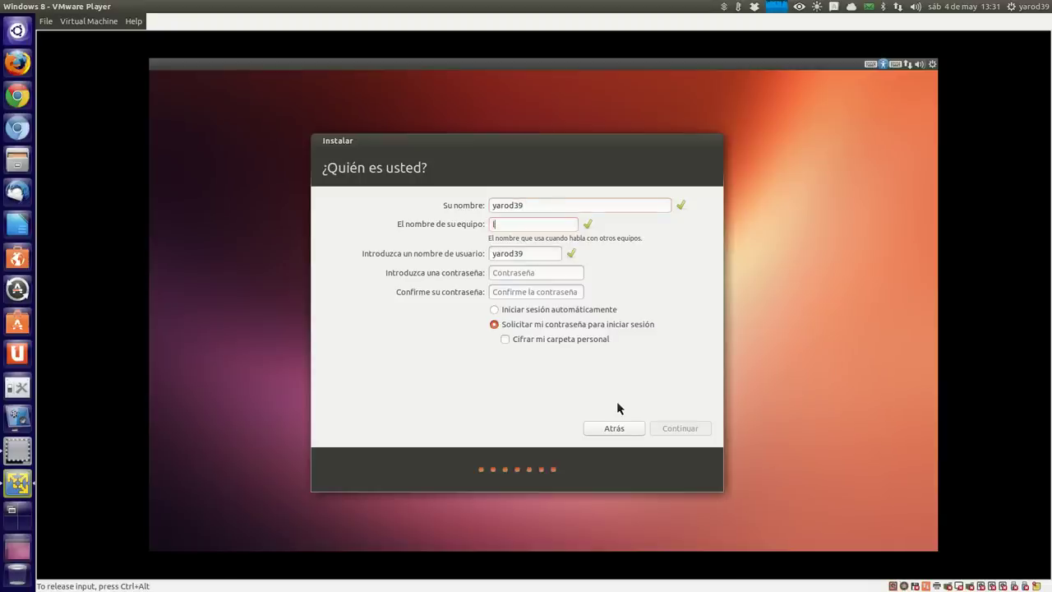
pyautogui.write('localhost')
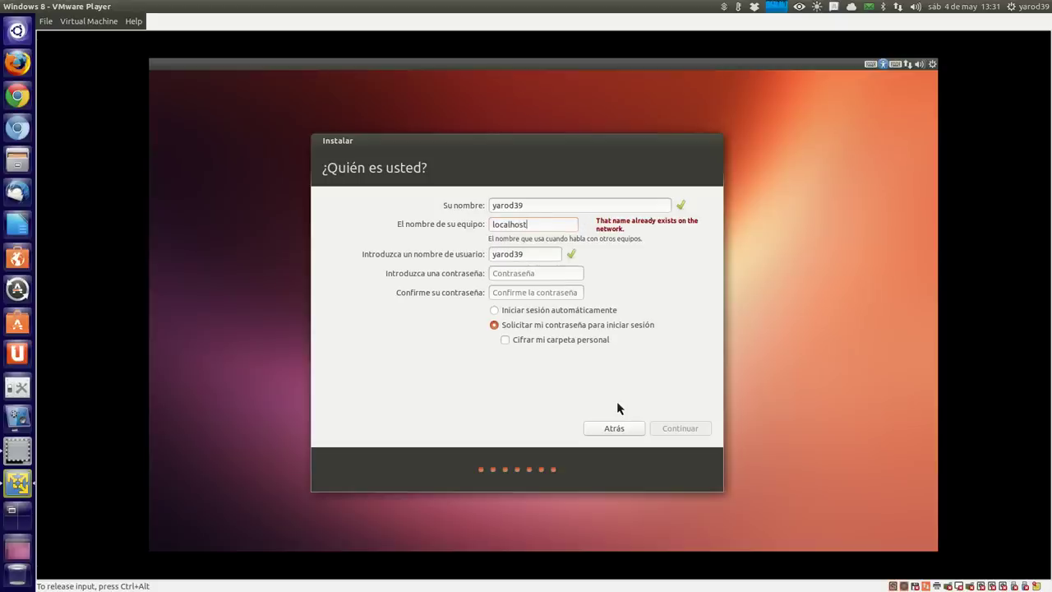
# Enter and confirm the account password, keep the password request at login, and continue the installation
pyautogui.press('Tab')
pyautogui.press('Tab')
pyautogui.write('********')
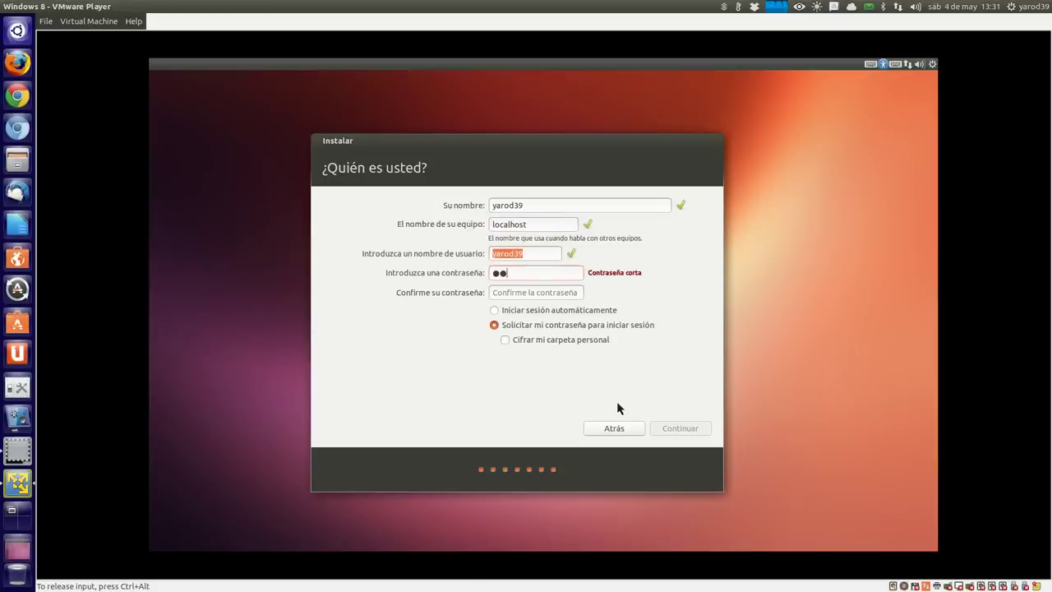
pyautogui.press('Tab')
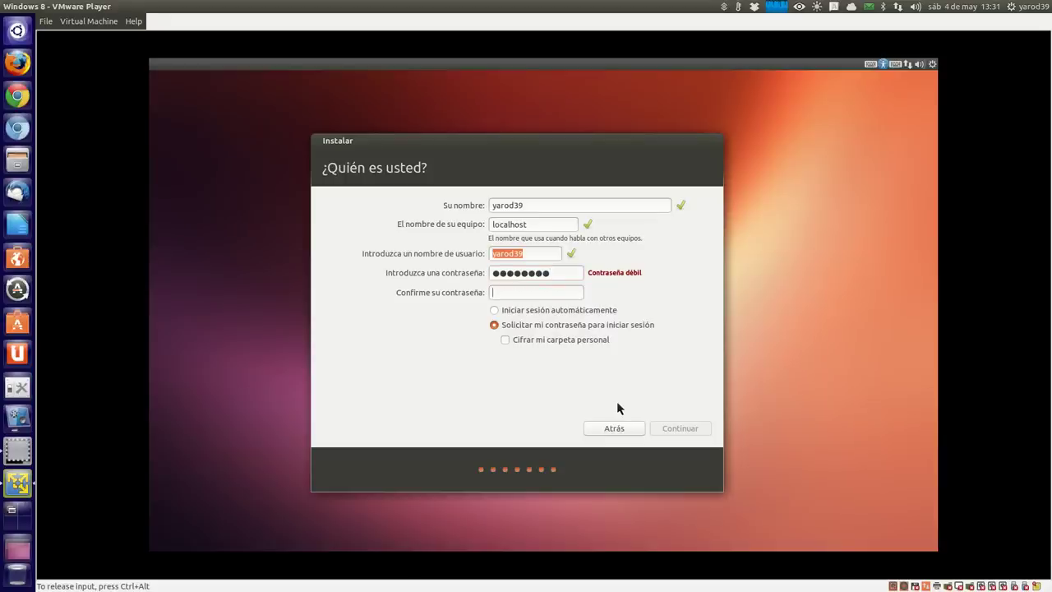
pyautogui.write('********')
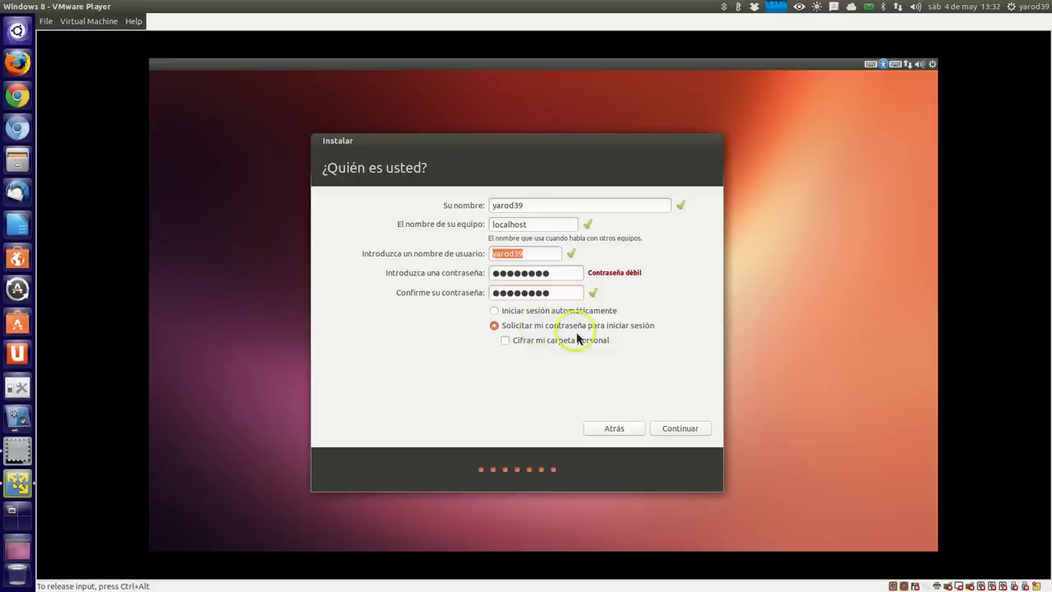
pyautogui.click(679, 428)
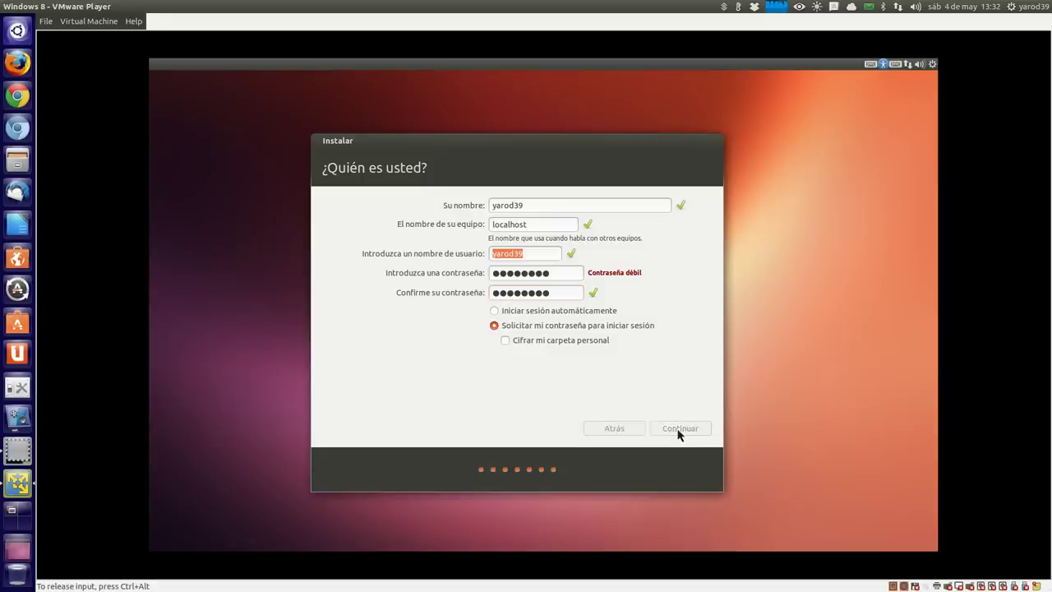
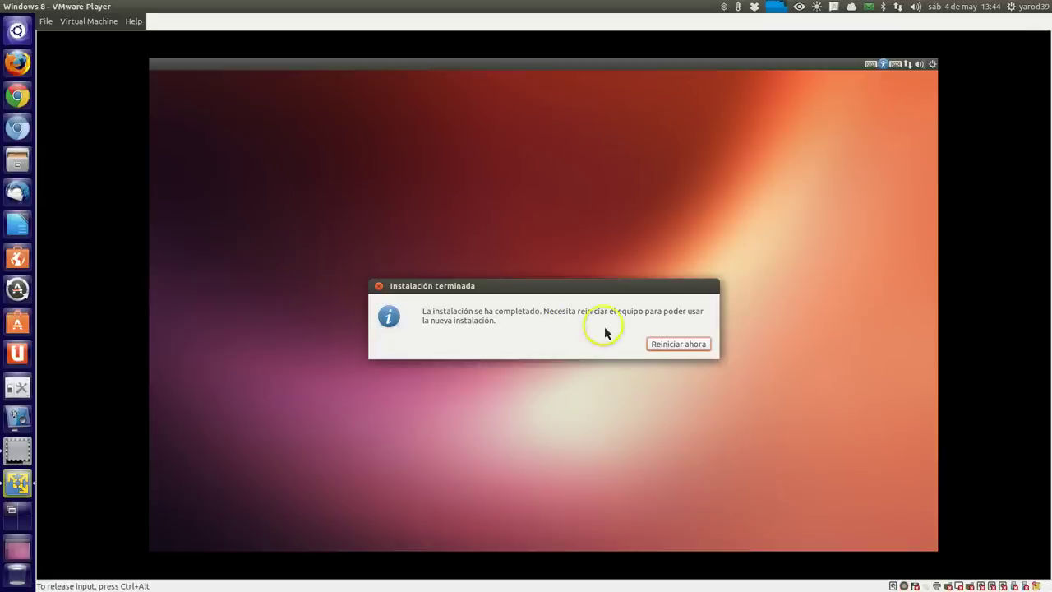
# Restart the virtual machine to finish the Ubuntu installation and reach the GRUB menu
pyautogui.click(675, 345)
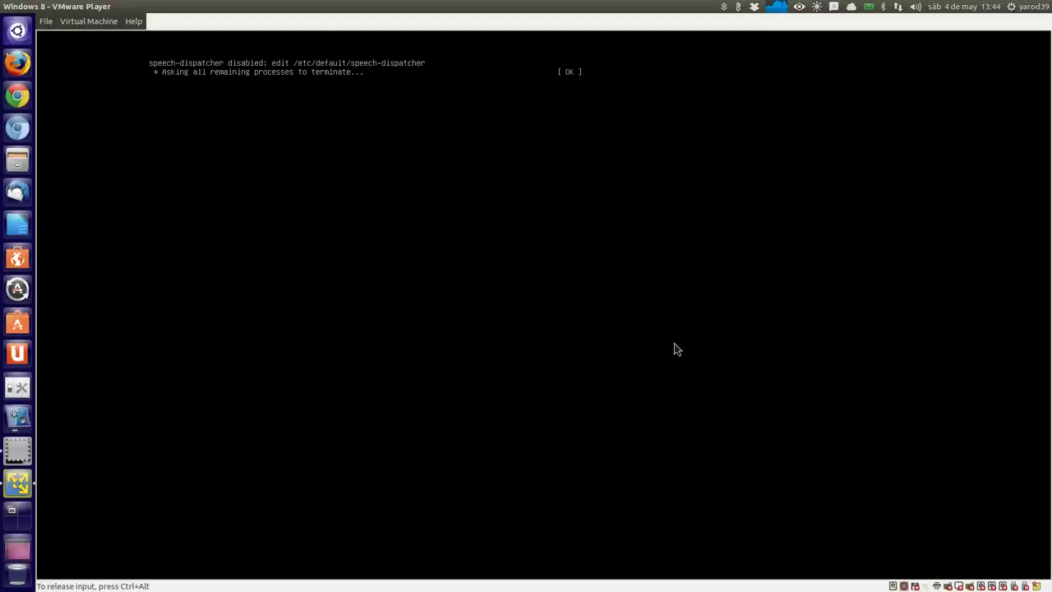
pyautogui.click(587, 340)
pyautogui.click(369, 224)
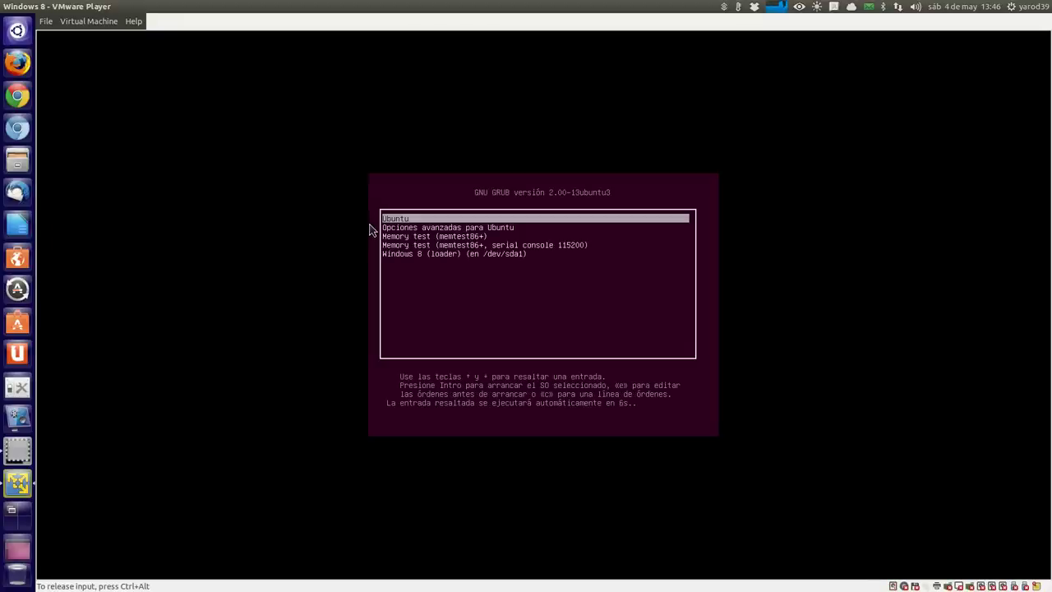
# Boot the Windows 8 (loader) entry on /dev/sda1 from the GRUB menu
pyautogui.press('Down')
pyautogui.press('Down')
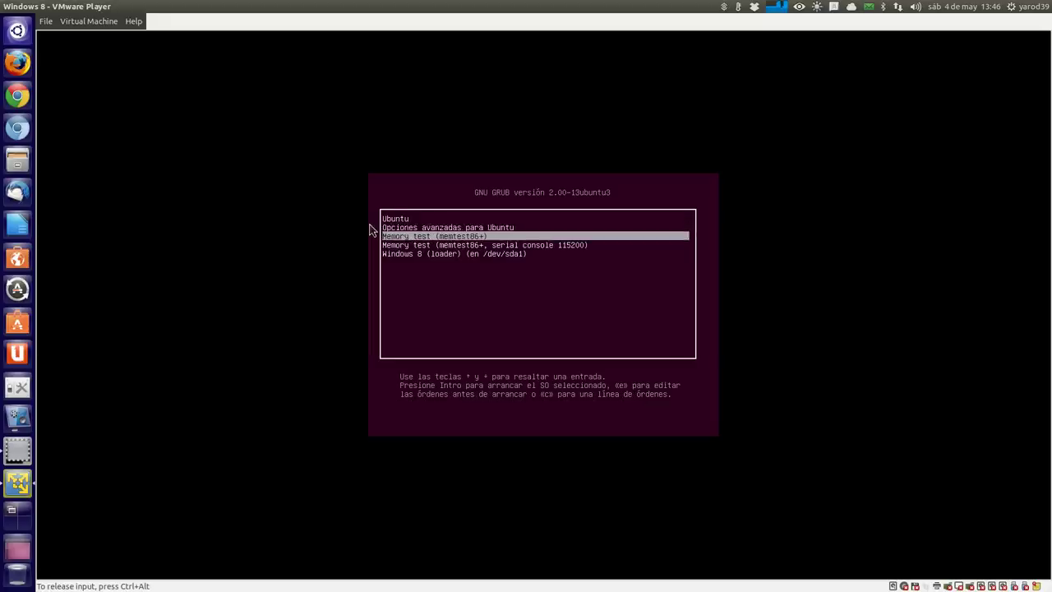
pyautogui.press('Down')
pyautogui.press('Up')
pyautogui.press('Up')
pyautogui.press('Up')
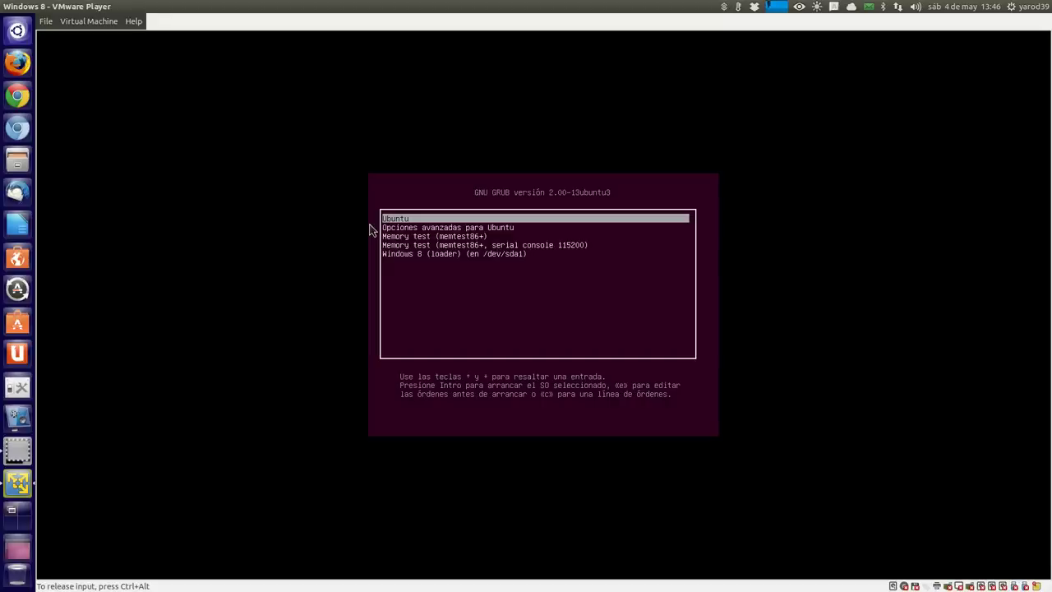
pyautogui.press('Down')
pyautogui.press('Down')
pyautogui.press('Down')
pyautogui.press('Down')
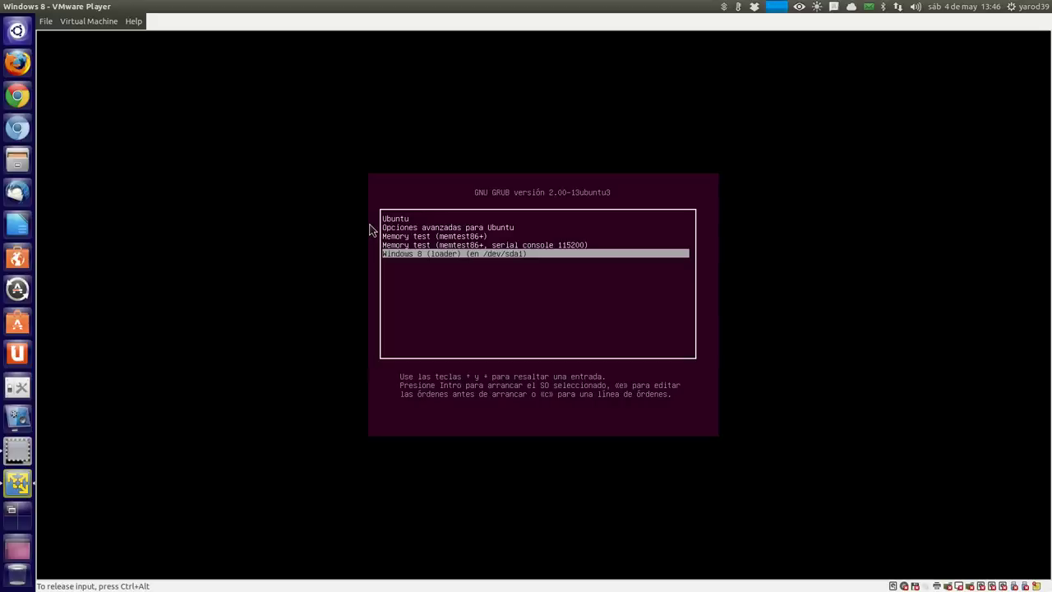
pyautogui.press('Return')
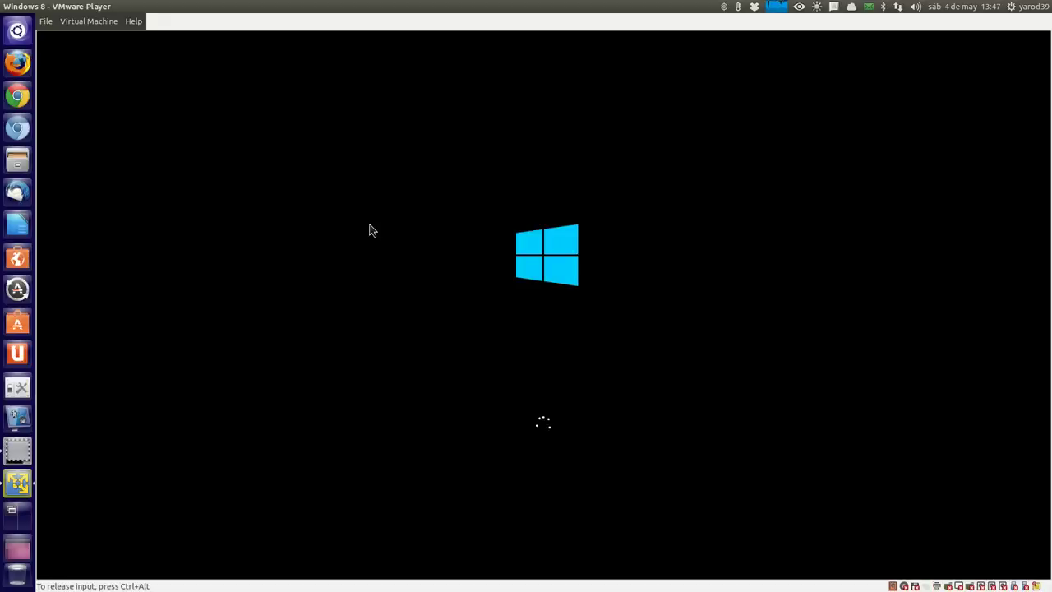
# Go to the Windows 8 desktop (Escritorio) from the start screen
pyautogui.click(788, 379)
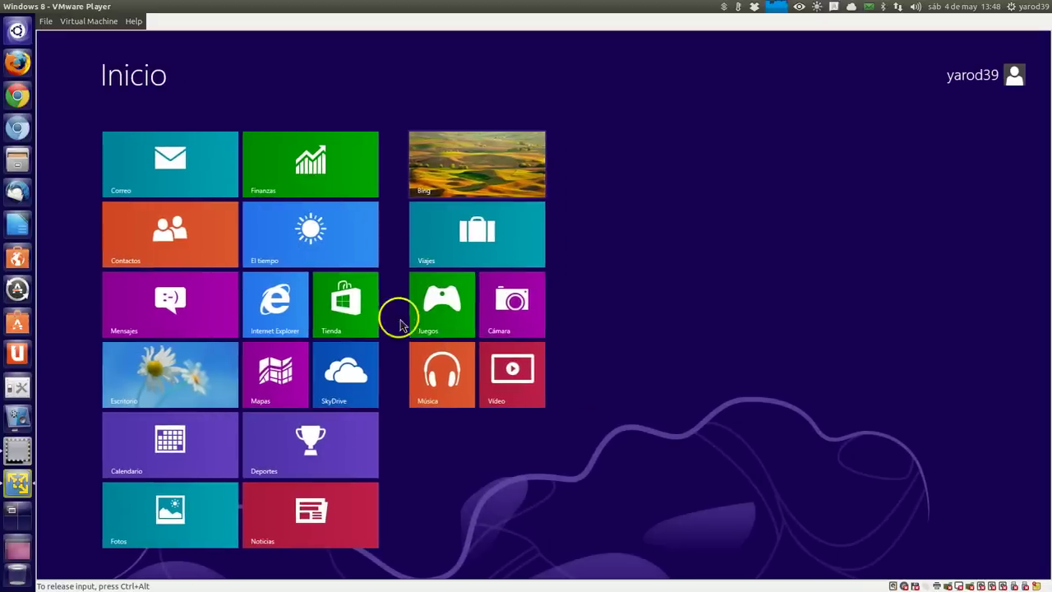
pyautogui.click(178, 384)
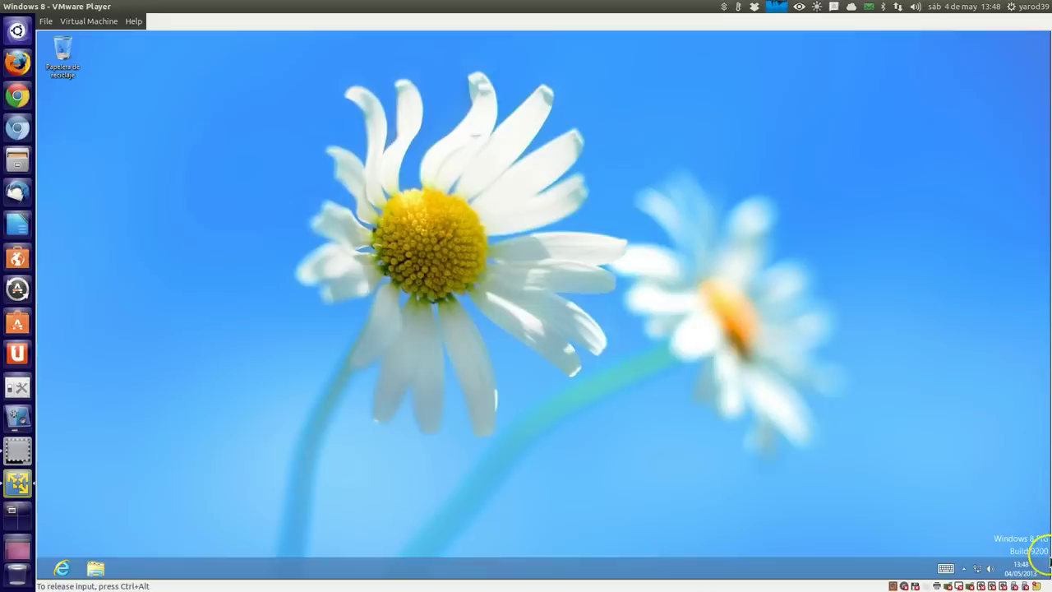
pyautogui.hotkey('ctrl', 'alt')
pyautogui.click(1037, 565)
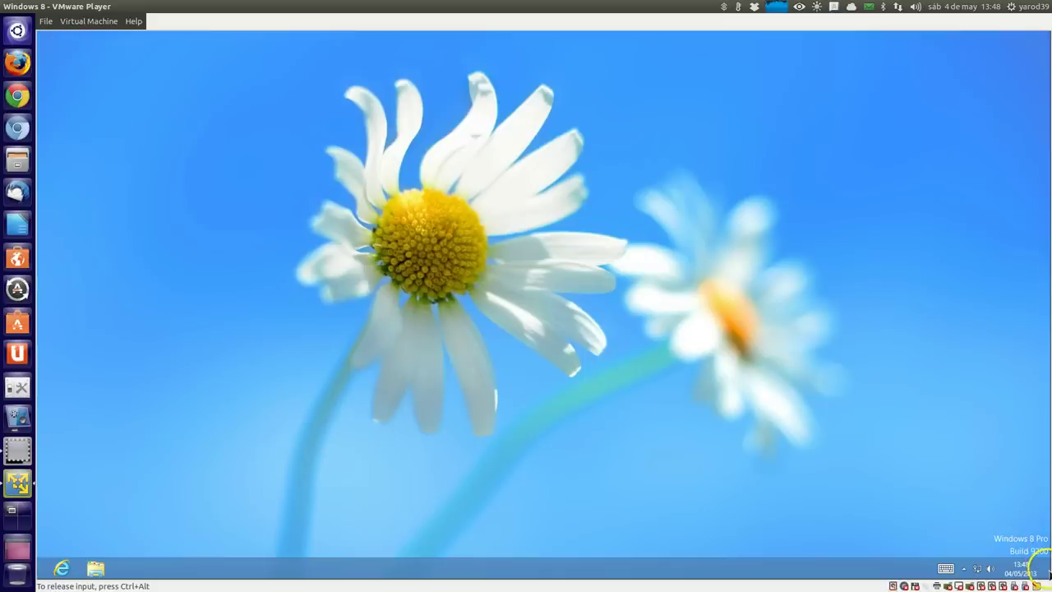
pyautogui.hotkey('ctrl', 'alt')
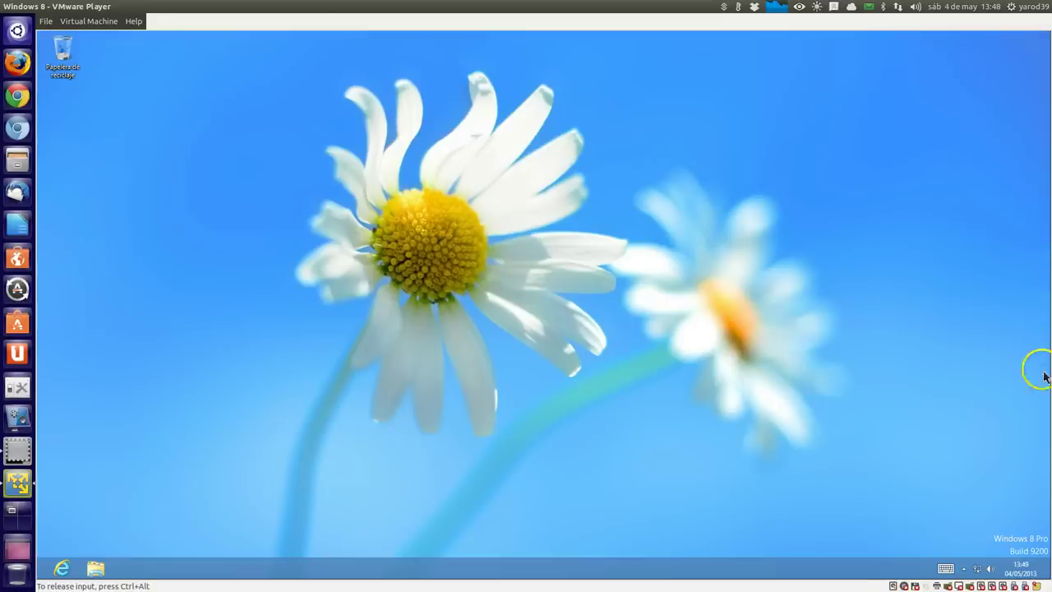
pyautogui.press('super')
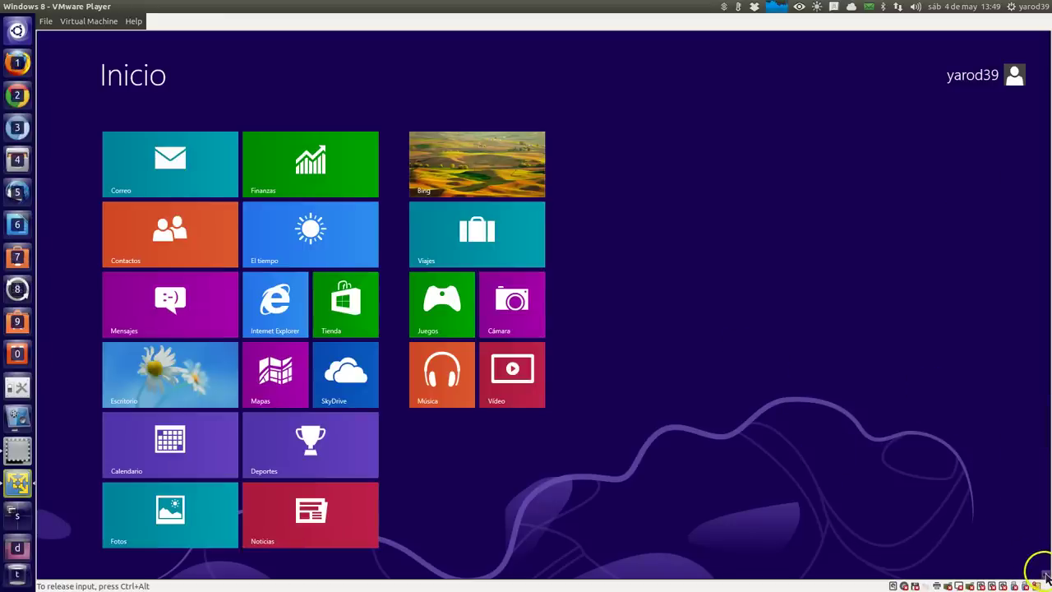
pyautogui.click(1045, 574)
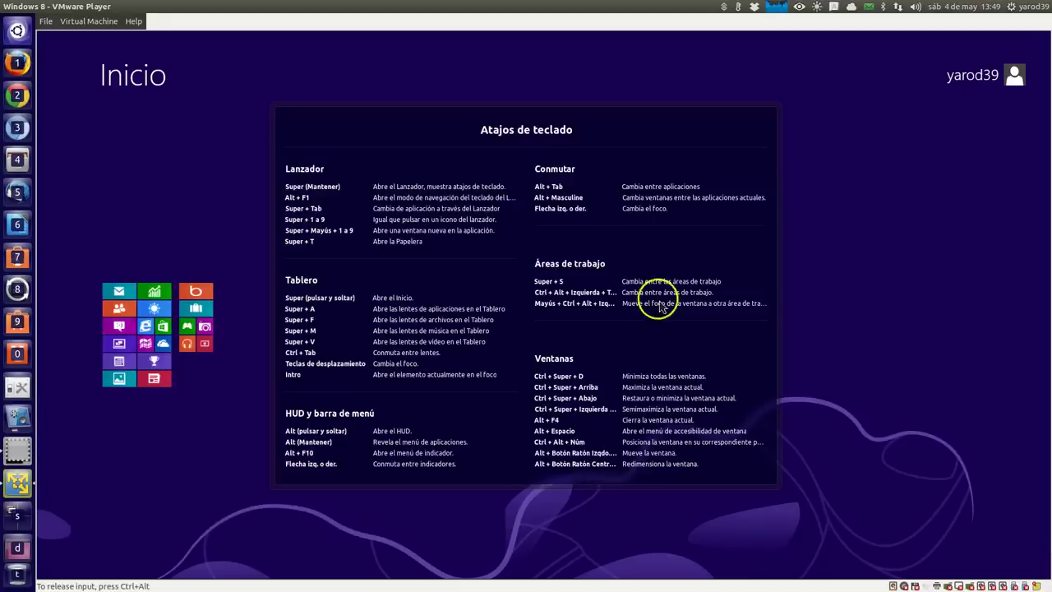
pyautogui.click(820, 322)
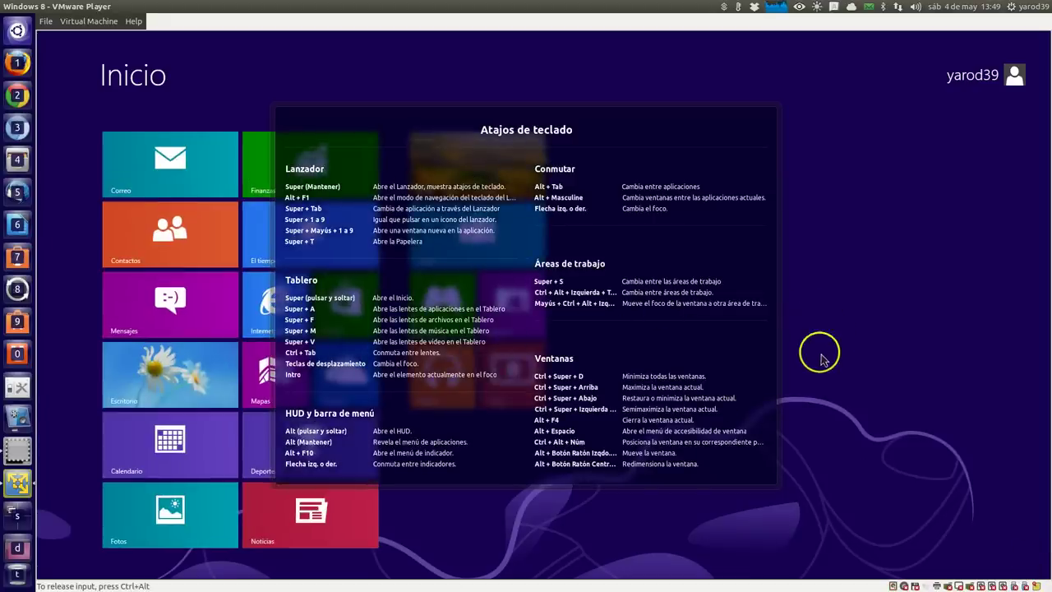
pyautogui.press('super')
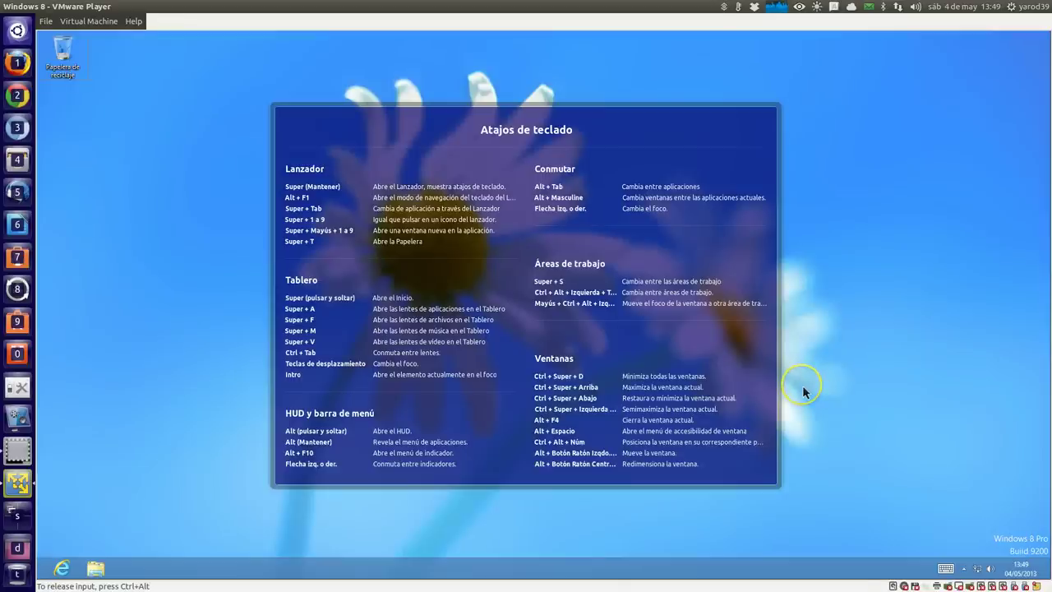
pyautogui.press('super')
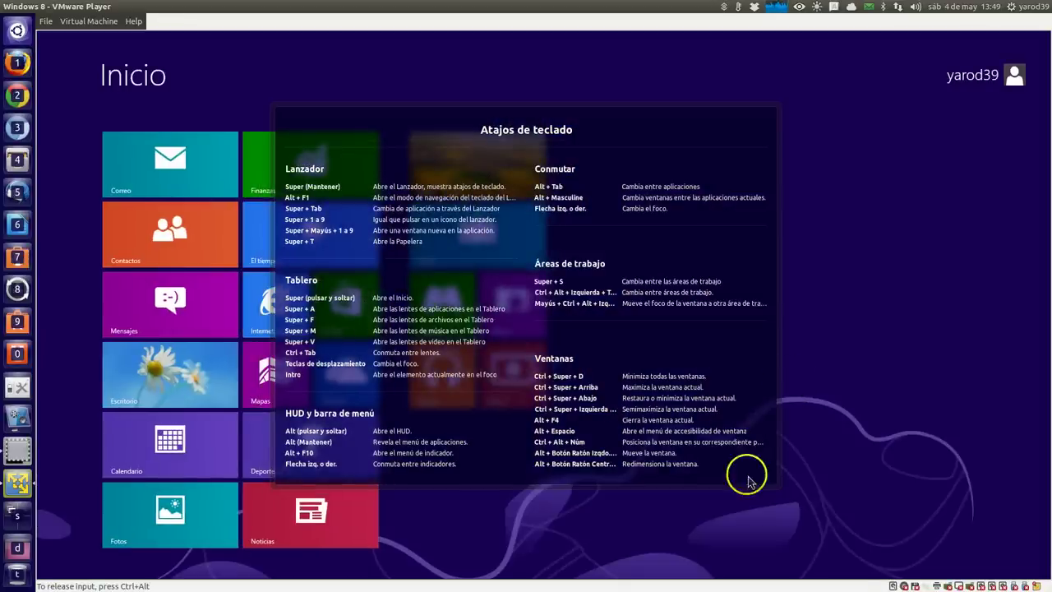
pyautogui.press('super')
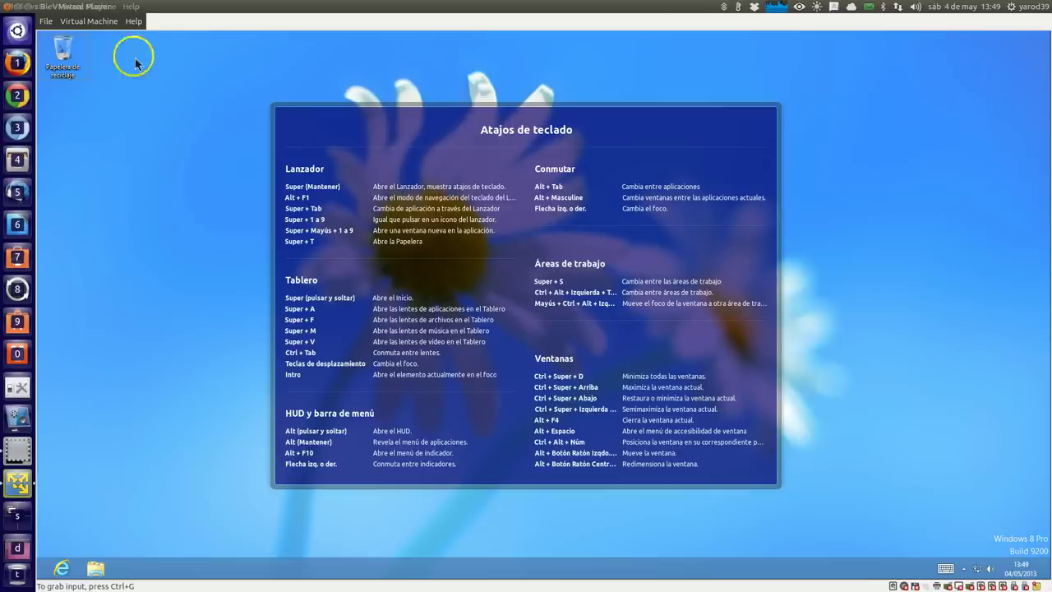
pyautogui.click(23, 33)
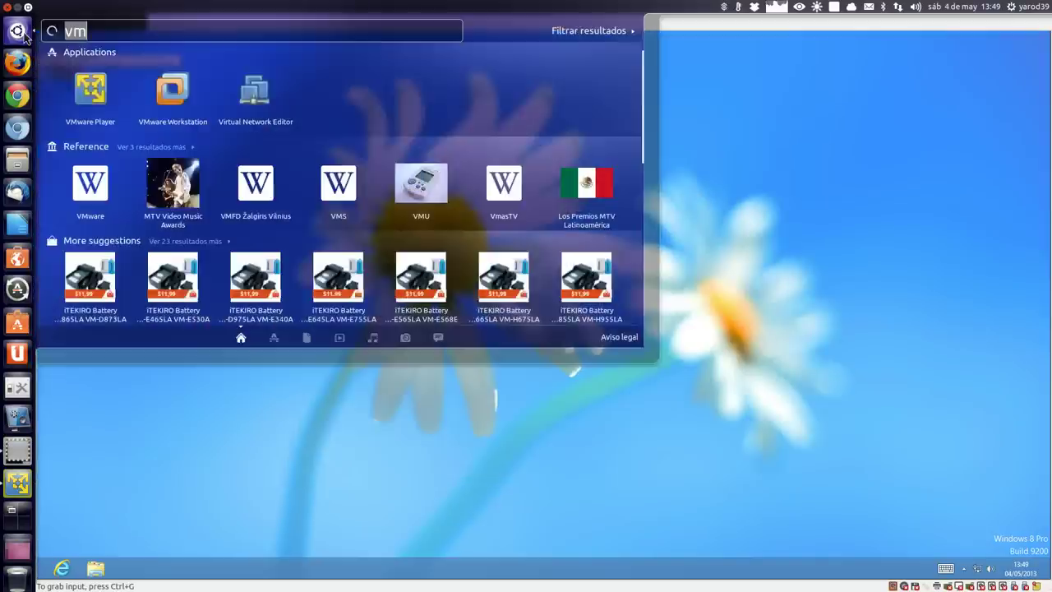
pyautogui.click(25, 36)
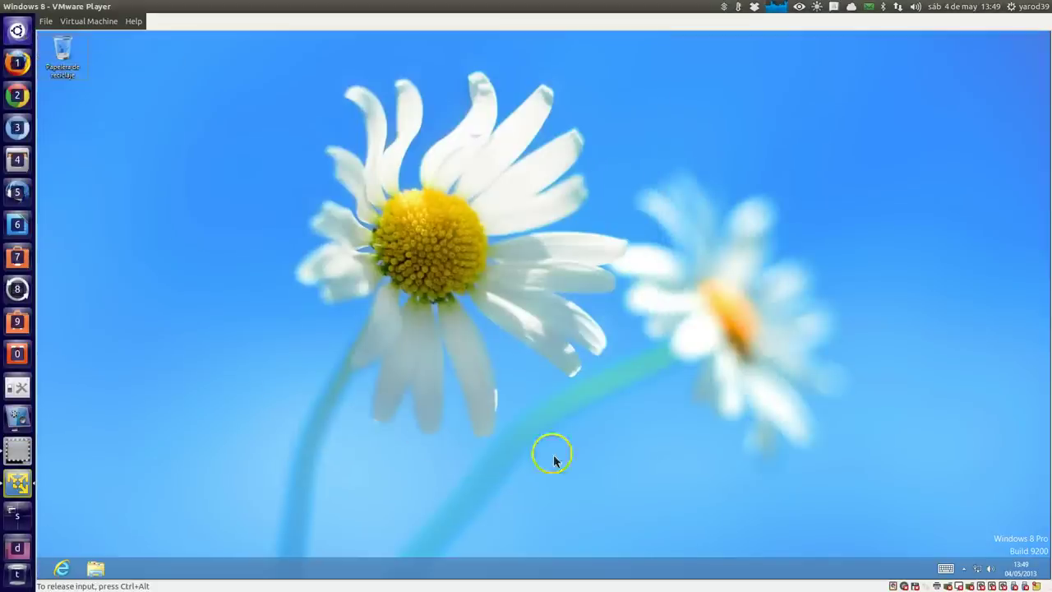
# Open the Windows Control Panel (Panel de control) and launch the device manager (Administrador de dispositivos)
pyautogui.moveTo(1047, 583)
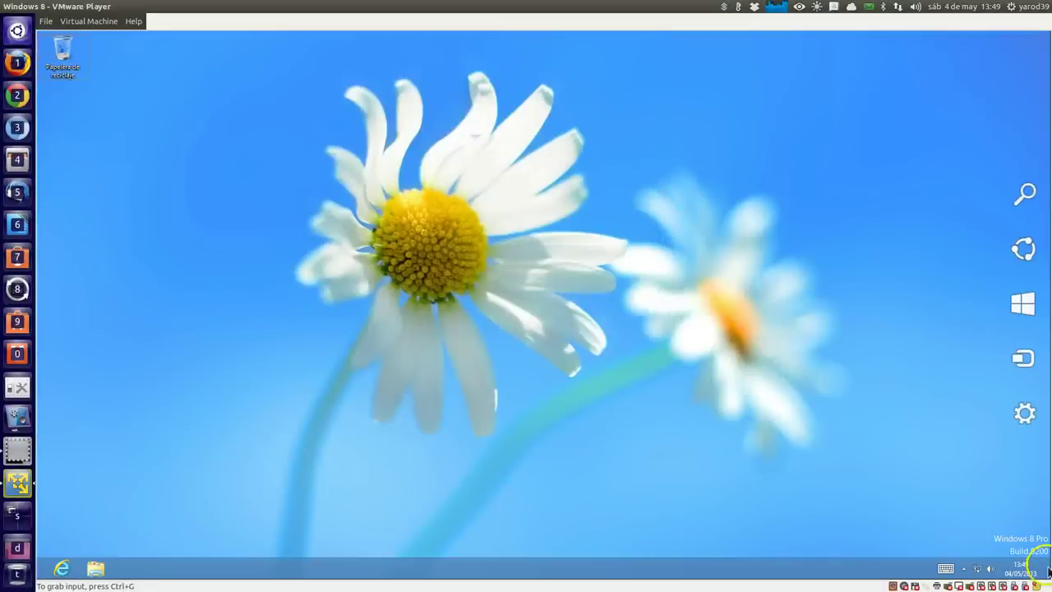
pyautogui.click(1022, 423)
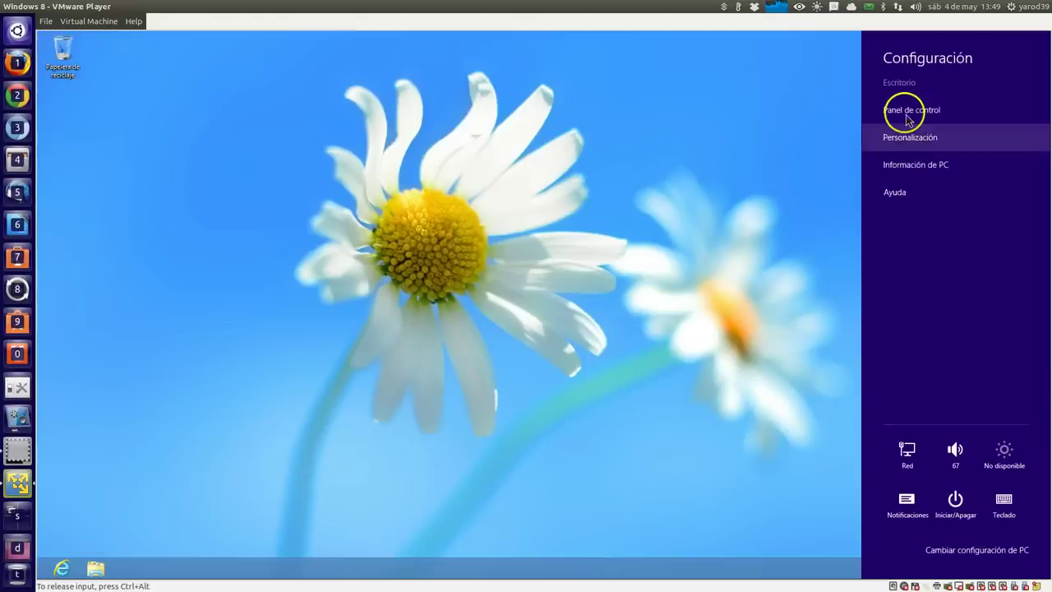
pyautogui.click(907, 113)
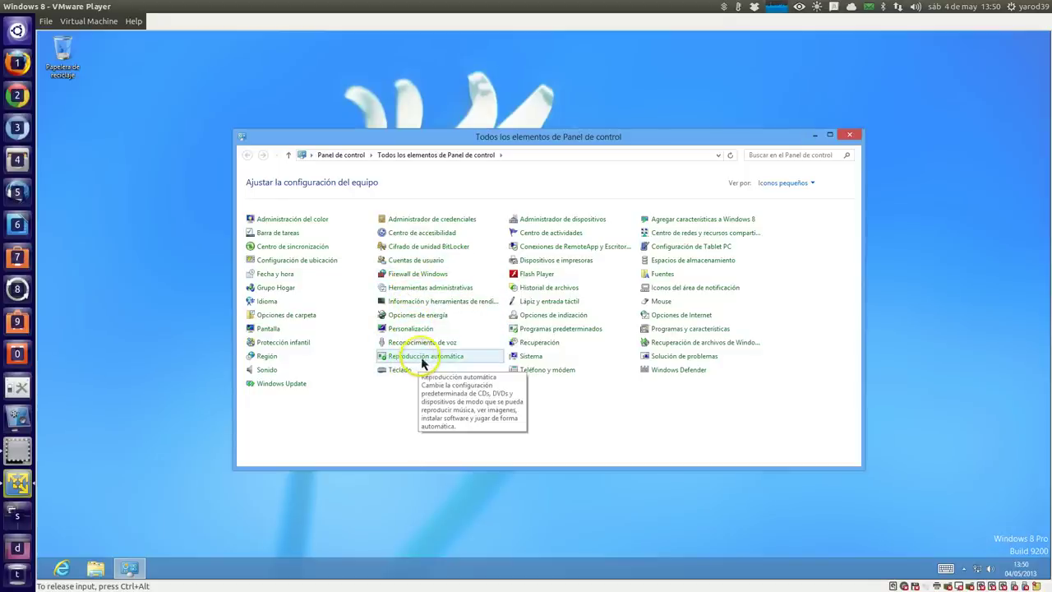
pyautogui.click(539, 223)
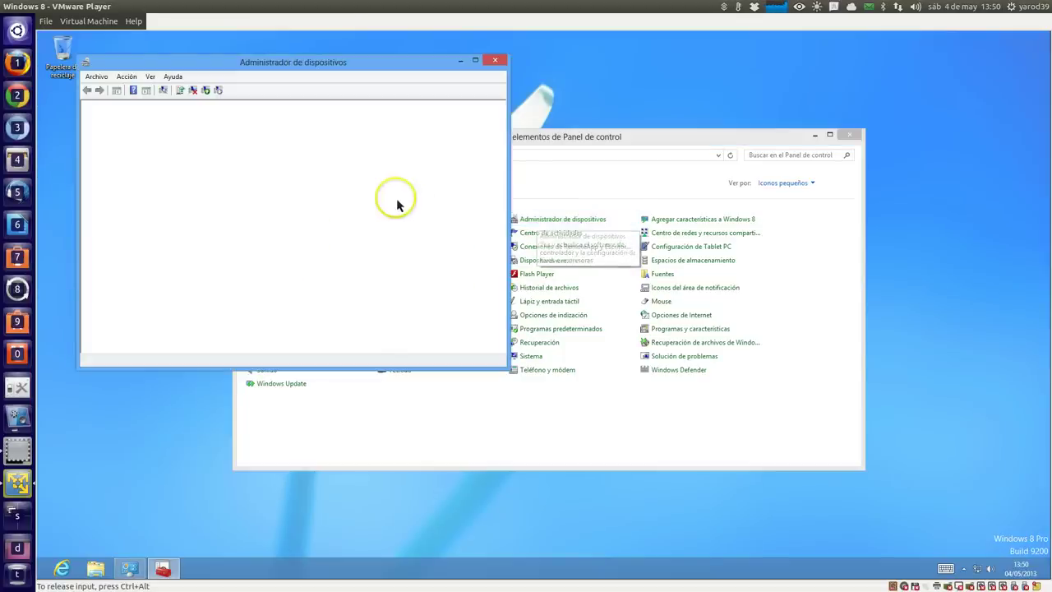
# Close the device manager and open the advanced system settings from the System (Sistema) page
pyautogui.click(495, 61)
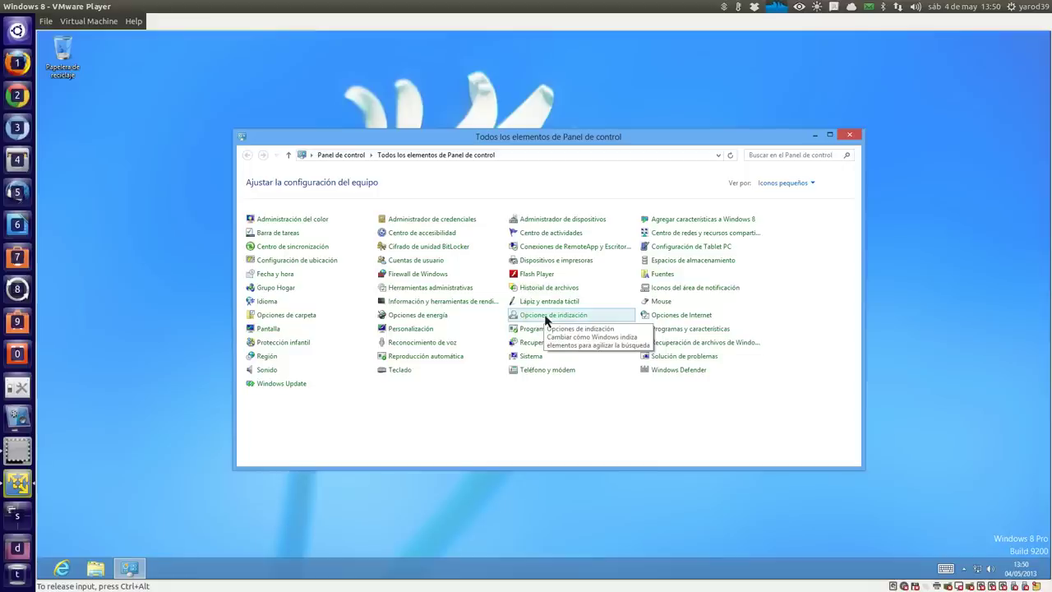
pyautogui.click(531, 360)
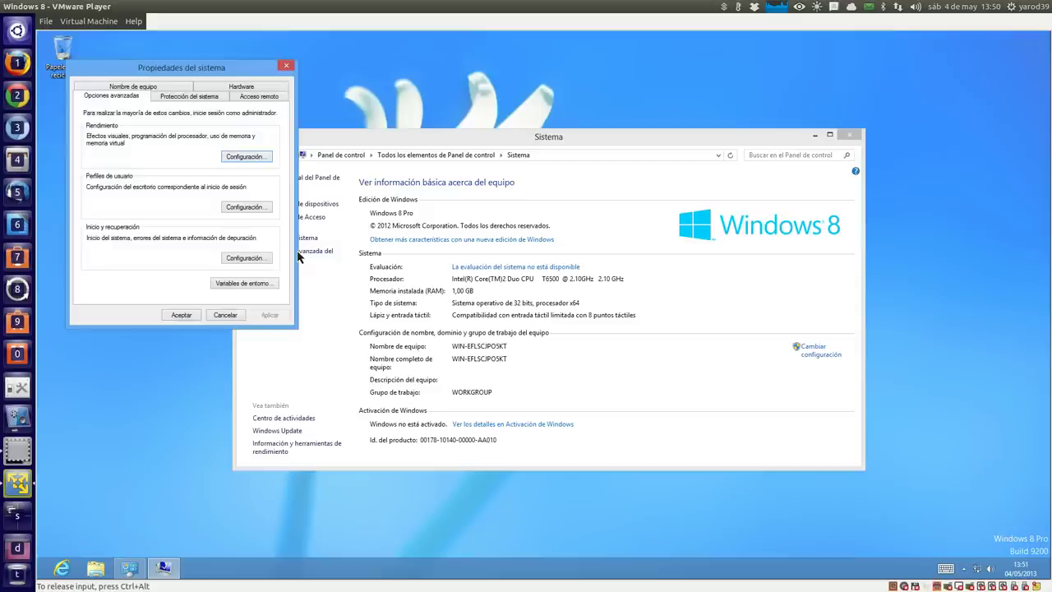
pyautogui.click(289, 231)
# Look through the system protection, remote access, computer name, hardware and advanced options in the system properties
pyautogui.click(192, 98)
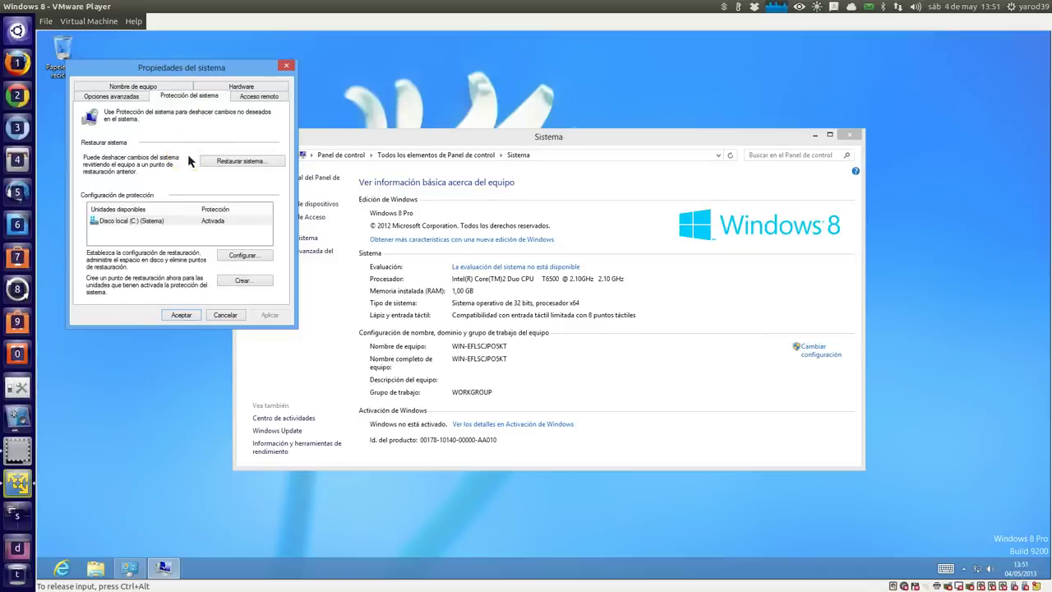
pyautogui.click(255, 97)
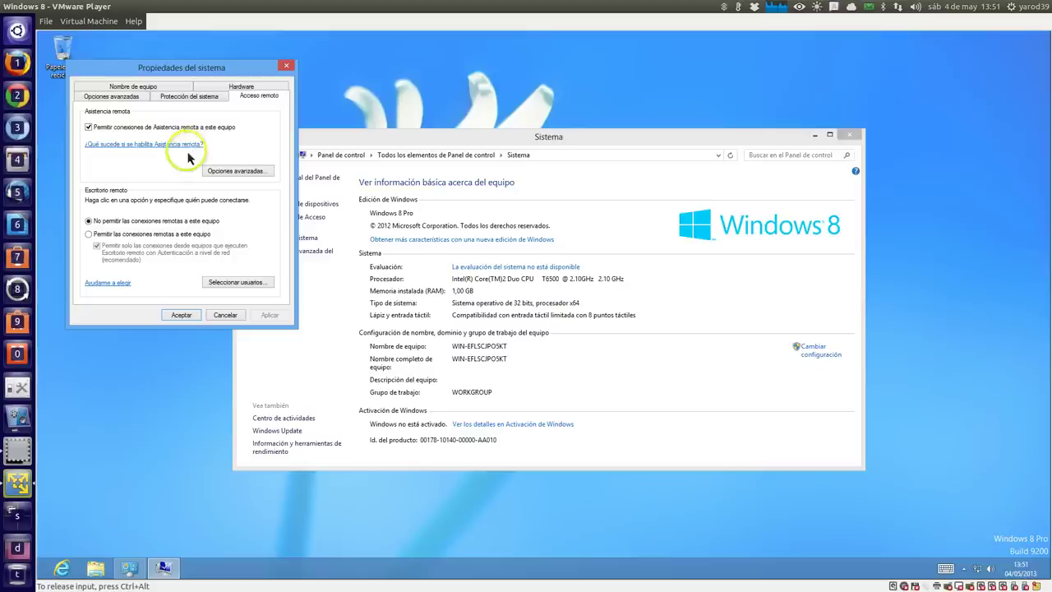
pyautogui.click(139, 88)
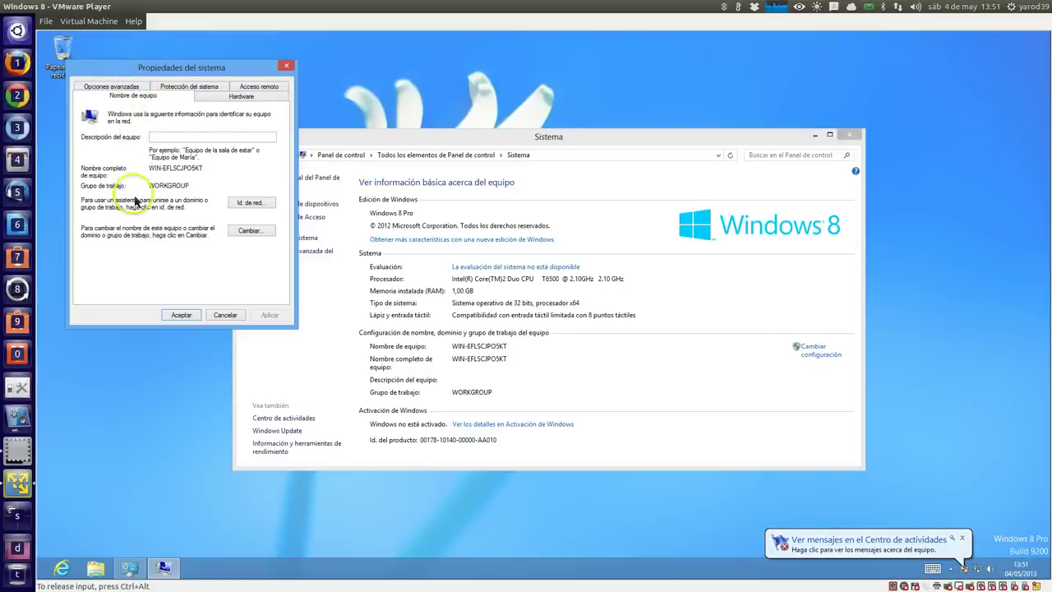
pyautogui.click(240, 96)
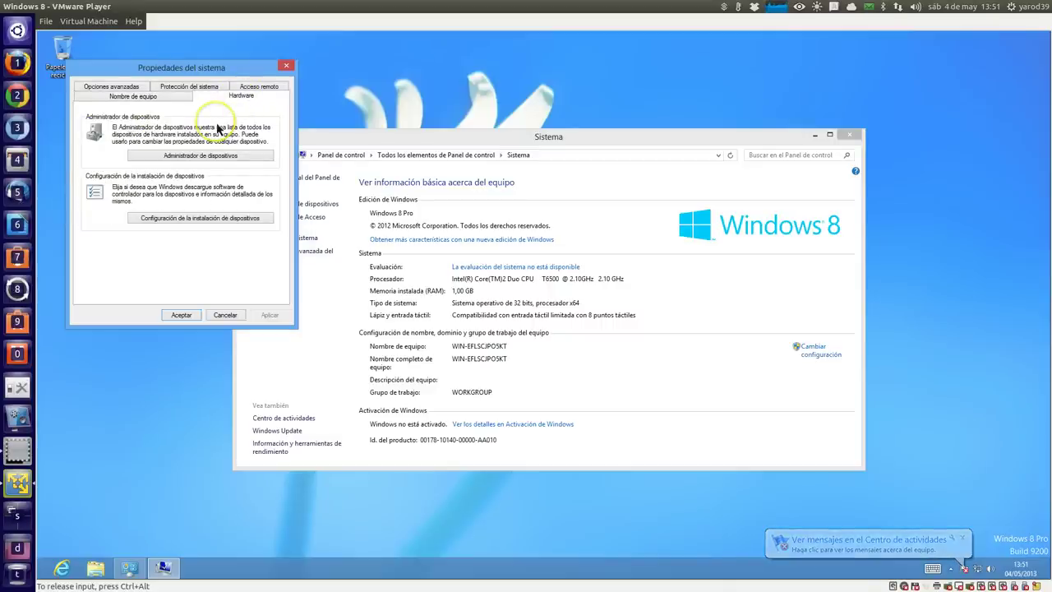
pyautogui.click(112, 85)
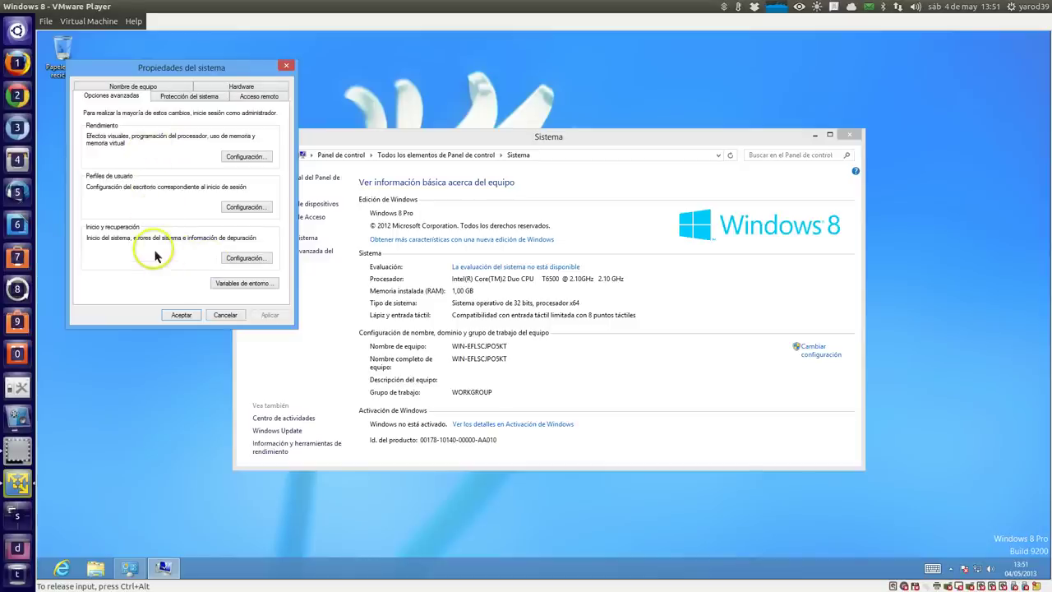
# Turn off automatic restart (Reiniciar automáticamente) in the startup and recovery settings, accept the system properties and close the System window
pyautogui.click(245, 259)
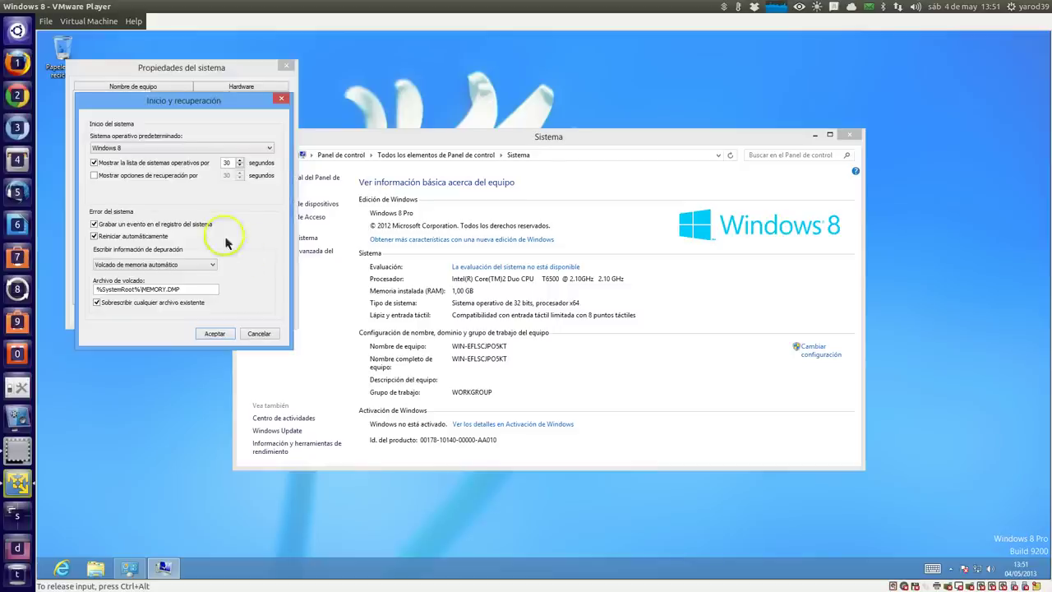
pyautogui.click(122, 238)
pyautogui.click(216, 333)
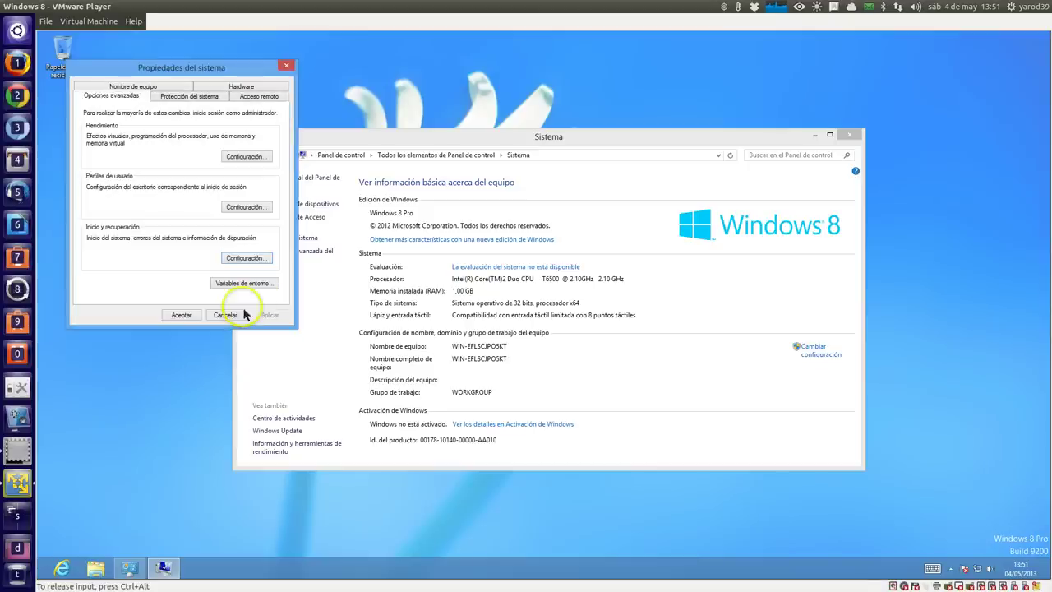
pyautogui.click(183, 316)
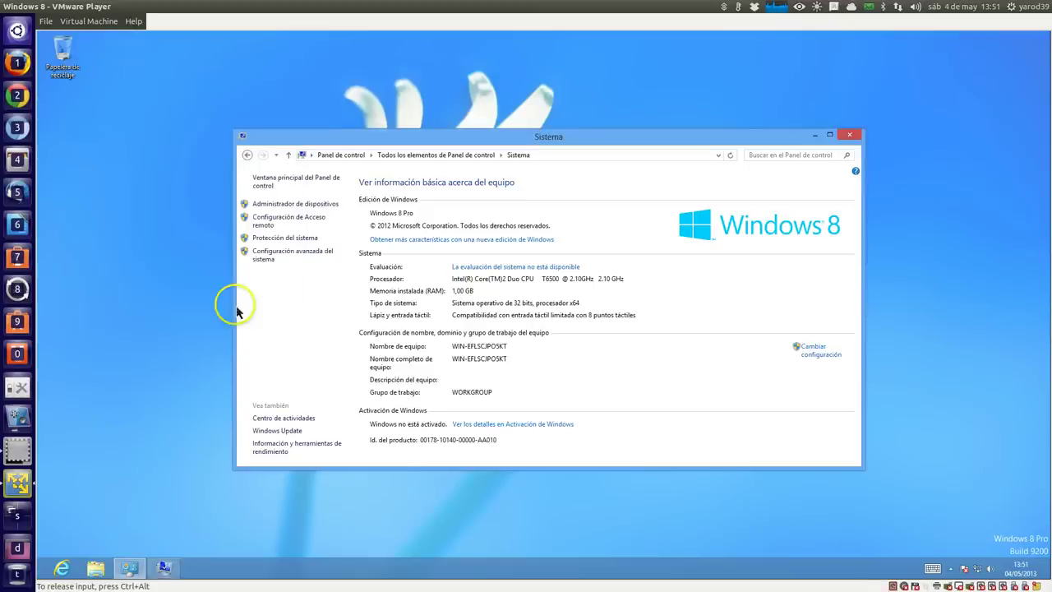
pyautogui.click(850, 135)
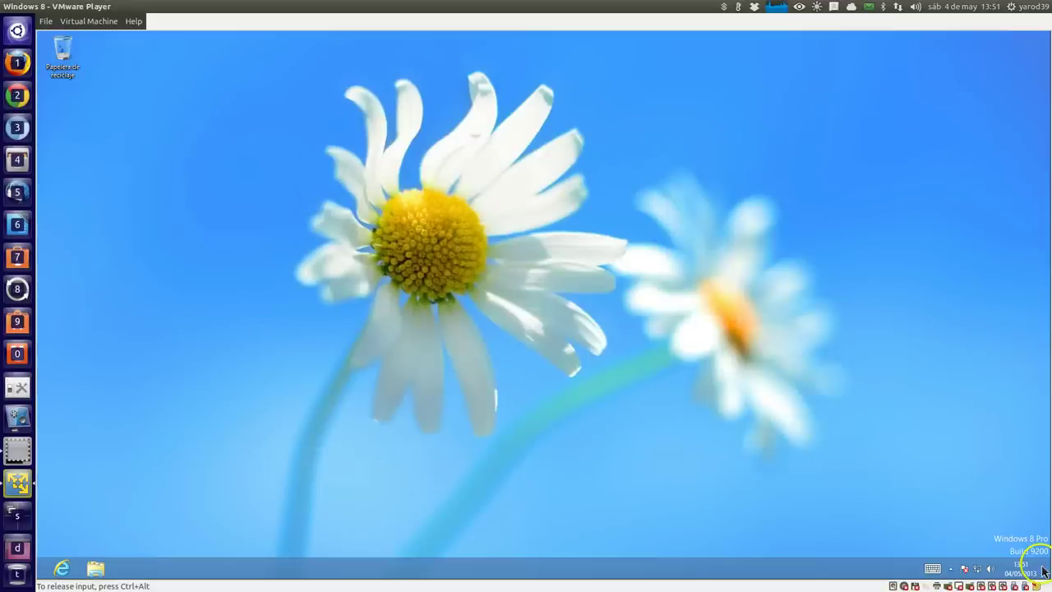
# Restart Windows 8 and let the default Ubuntu entry boot from the GRUB menu
pyautogui.moveTo(1046, 453)
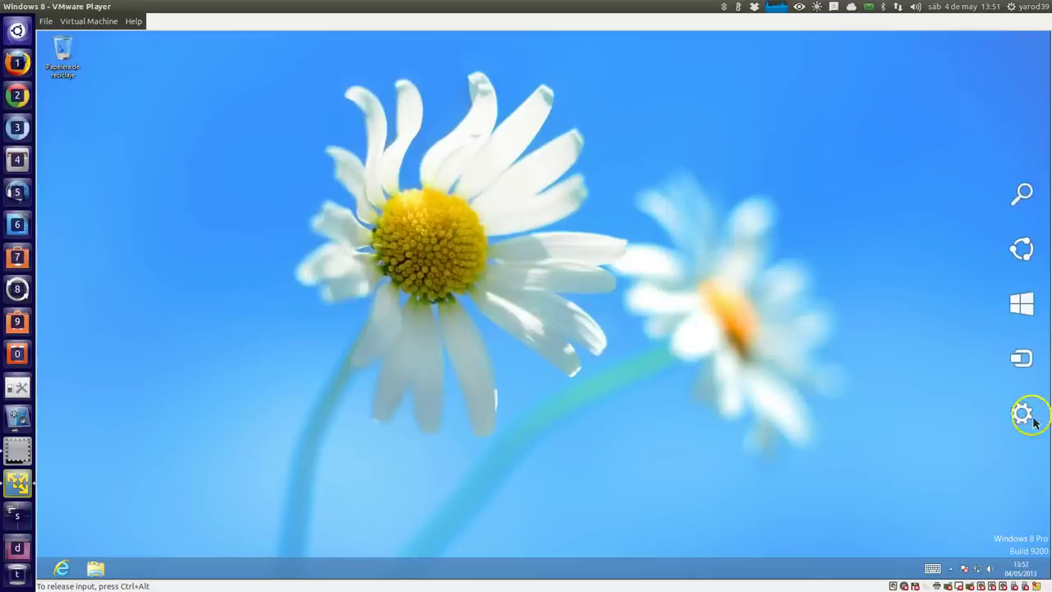
pyautogui.click(1025, 414)
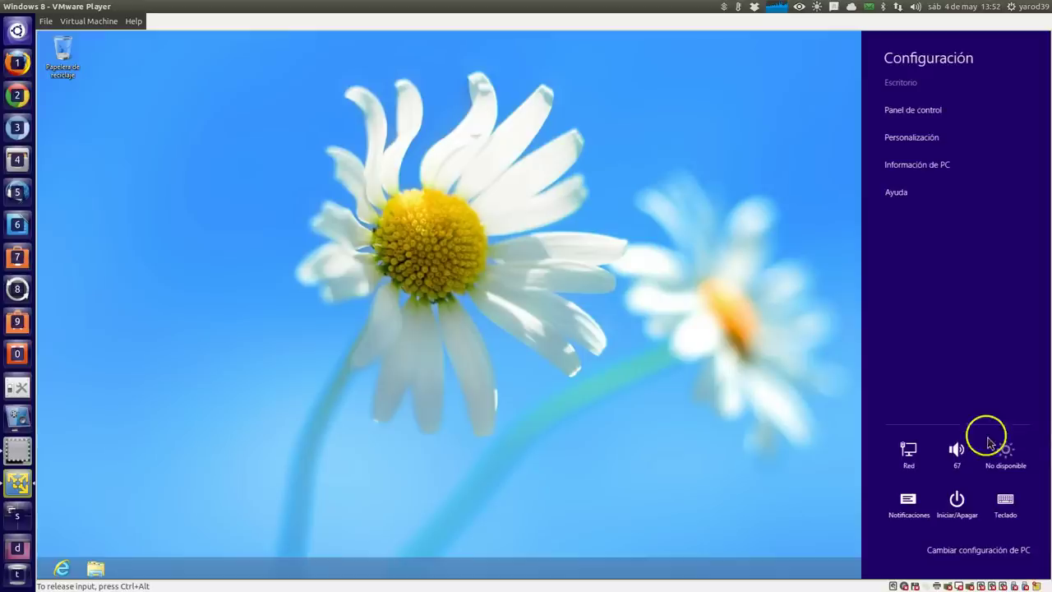
pyautogui.click(957, 501)
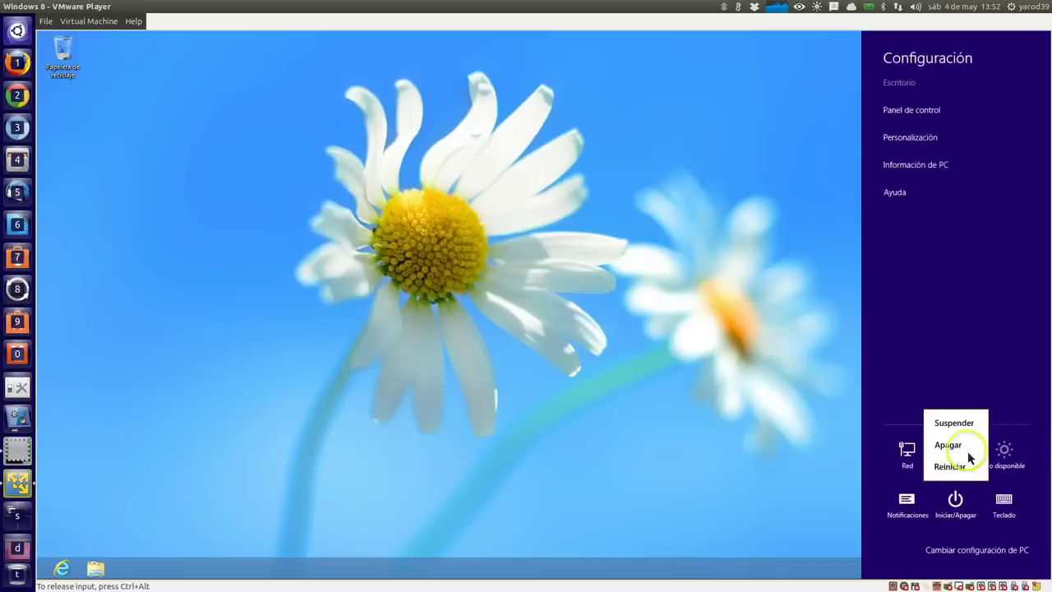
pyautogui.click(961, 474)
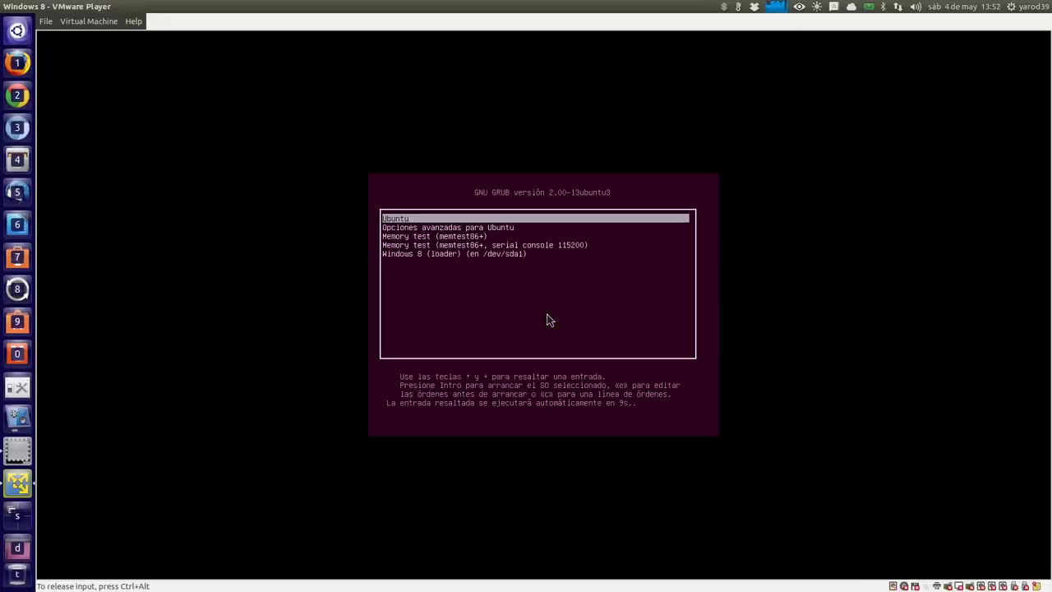
pyautogui.click(550, 320)
pyautogui.click(512, 278)
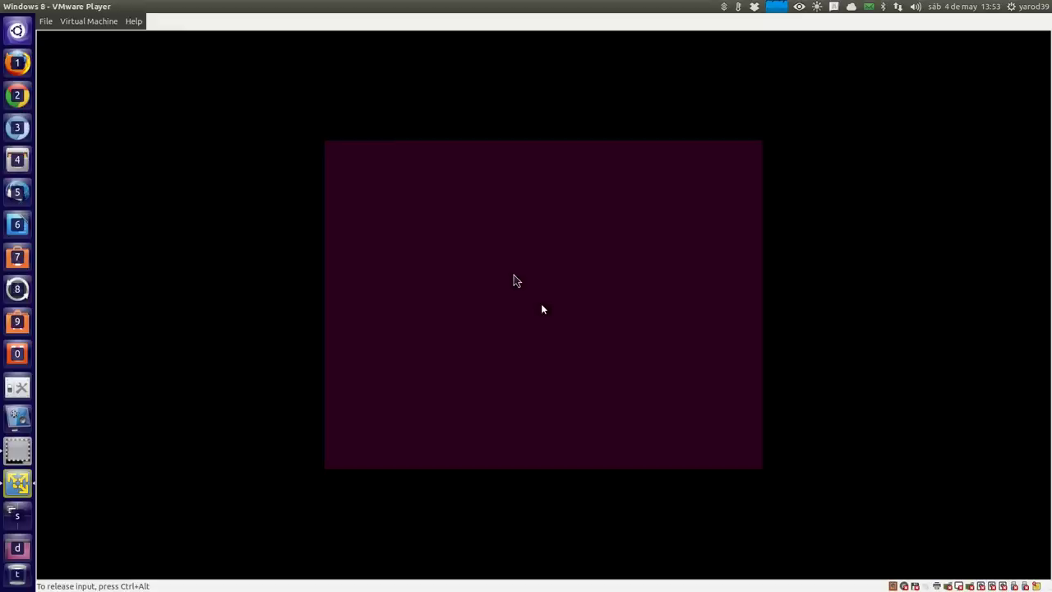
# Log in to the Ubuntu 13.04 session with the account password
pyautogui.click(491, 301)
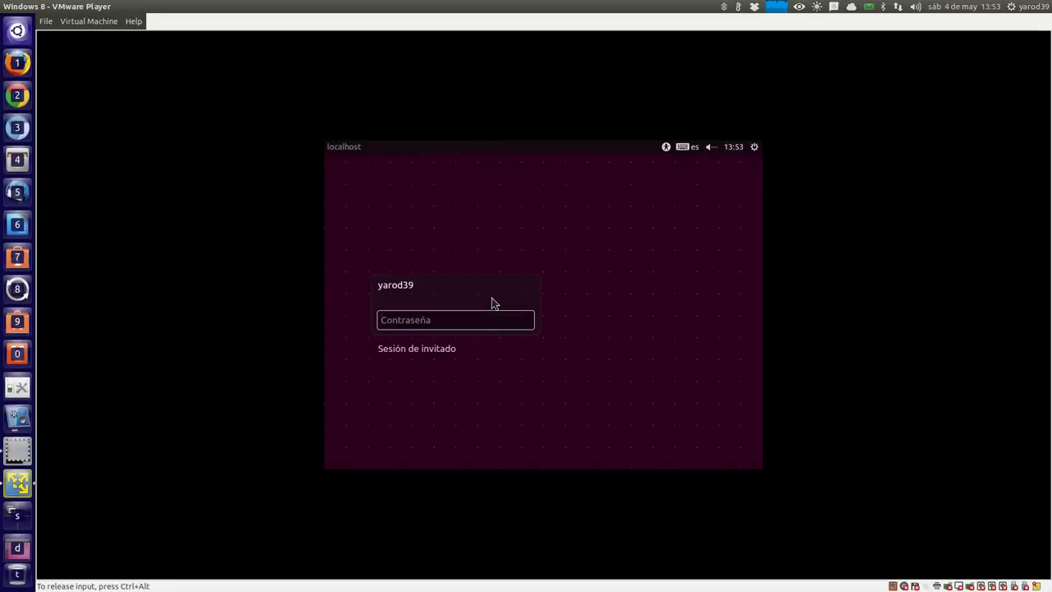
pyautogui.click(492, 301)
pyautogui.write('••••')
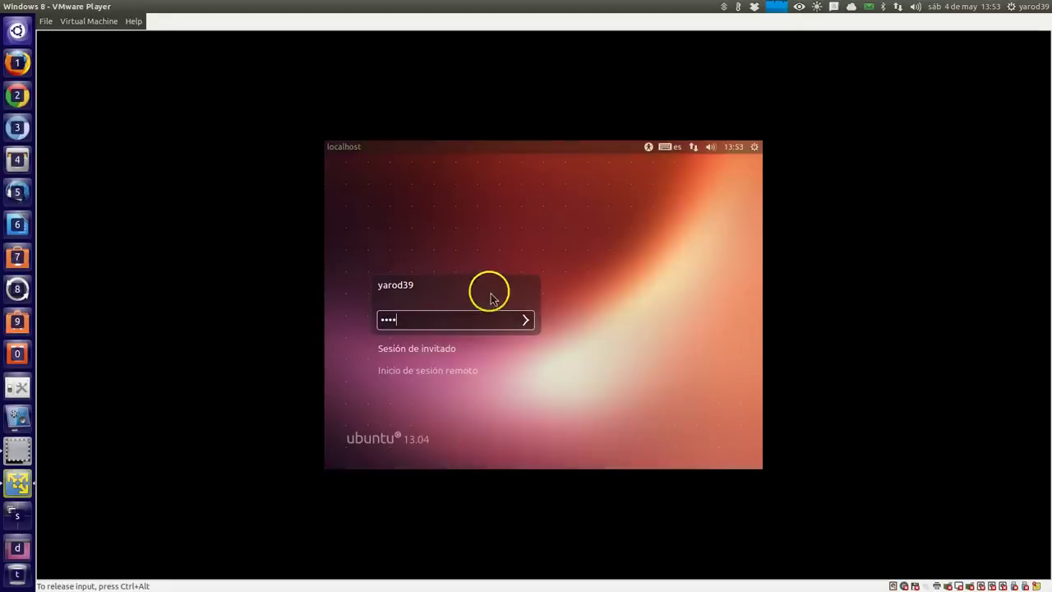
pyautogui.write('••••')
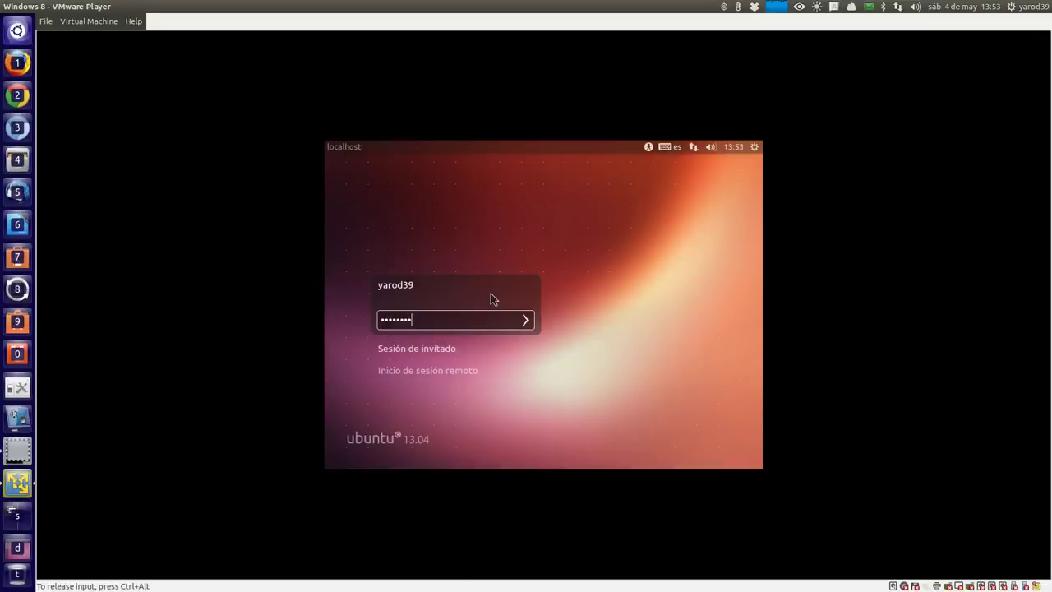
pyautogui.press('Return')
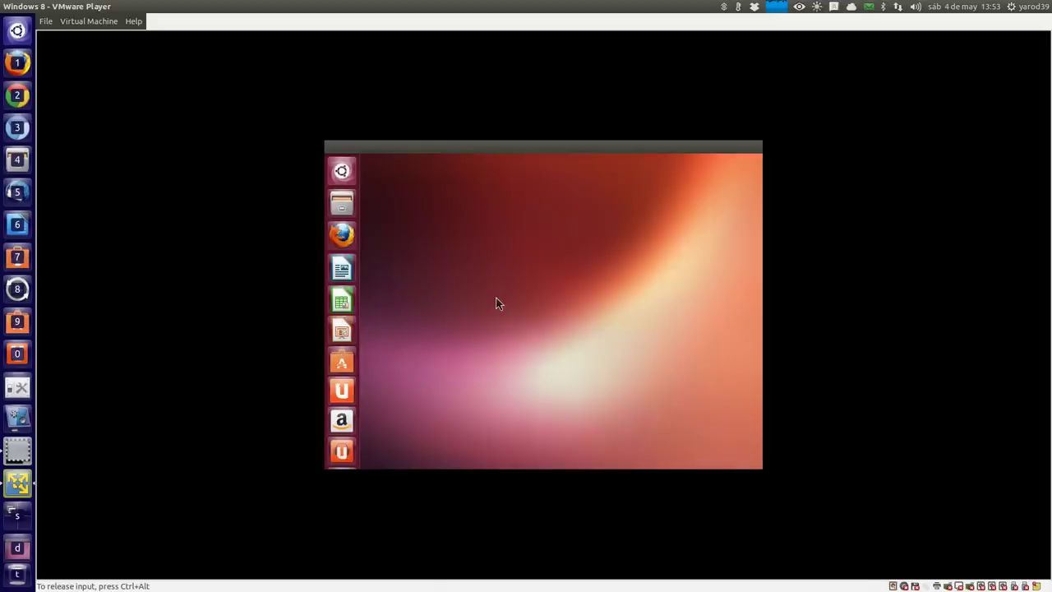
# Try to refit the Ubuntu desktop by restoring and re-maximizing the virtual machine window, and look over the desktop options and launcher
pyautogui.click(469, 302)
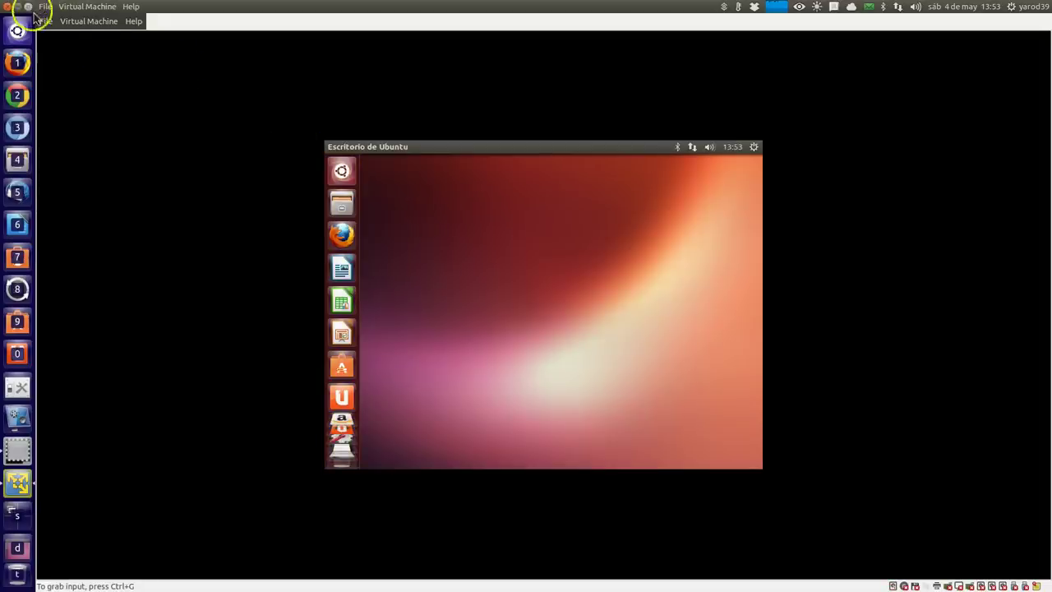
pyautogui.click(28, 7)
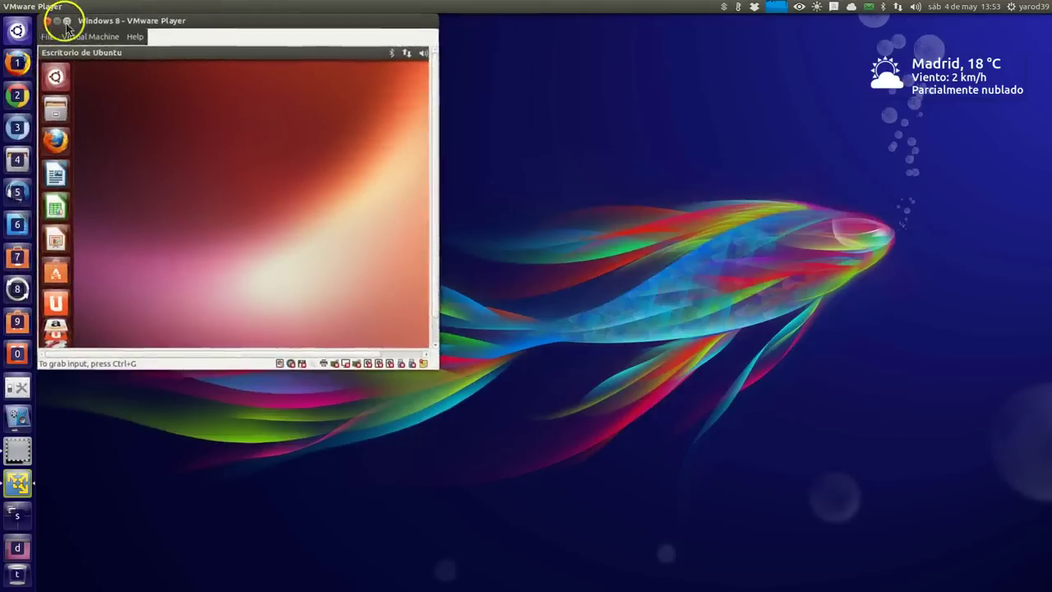
pyautogui.click(64, 19)
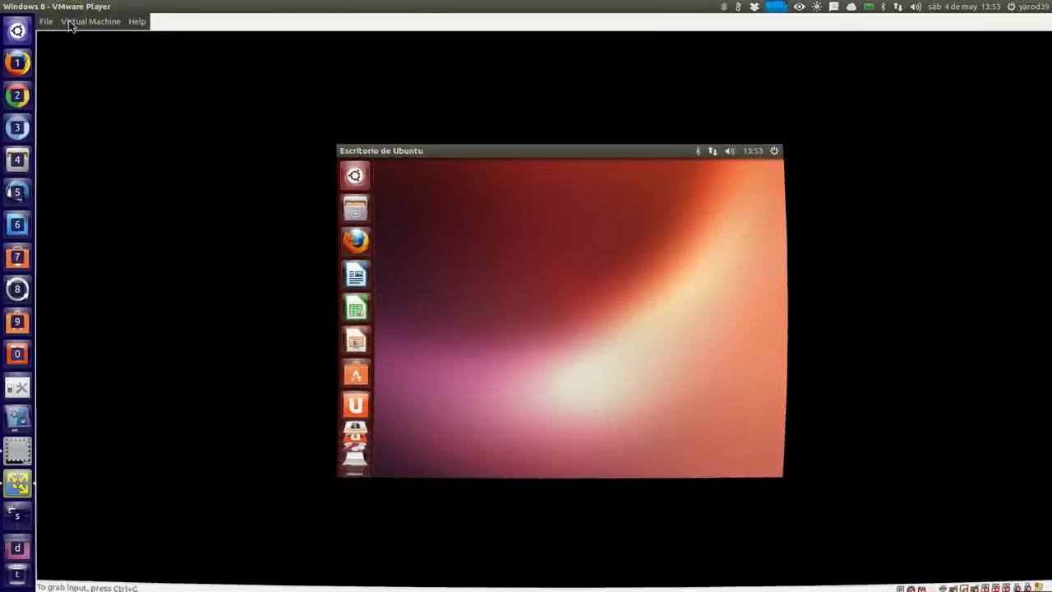
pyautogui.rightClick(508, 302)
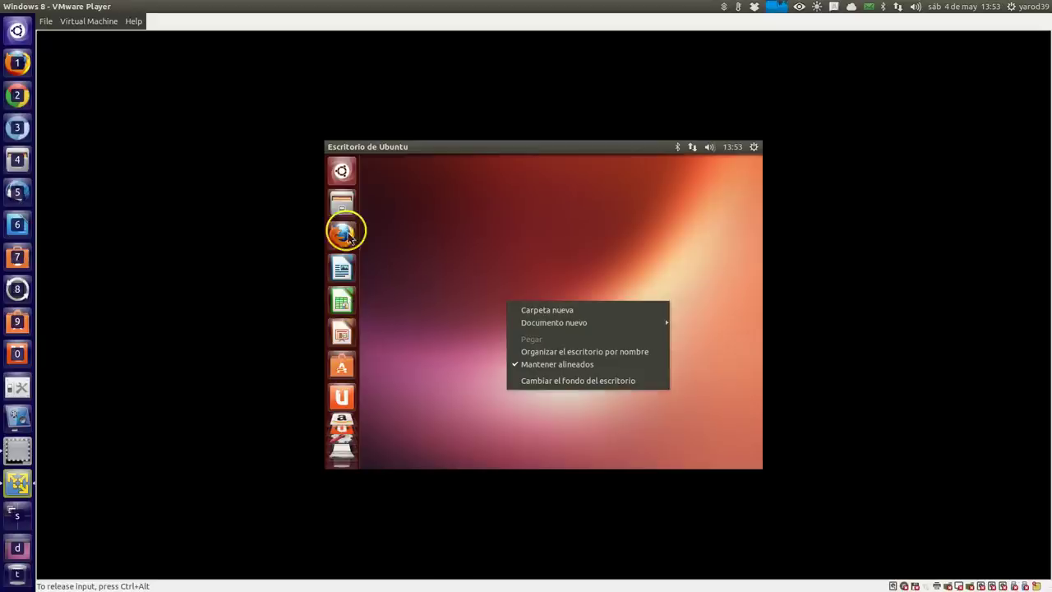
pyautogui.click(342, 405)
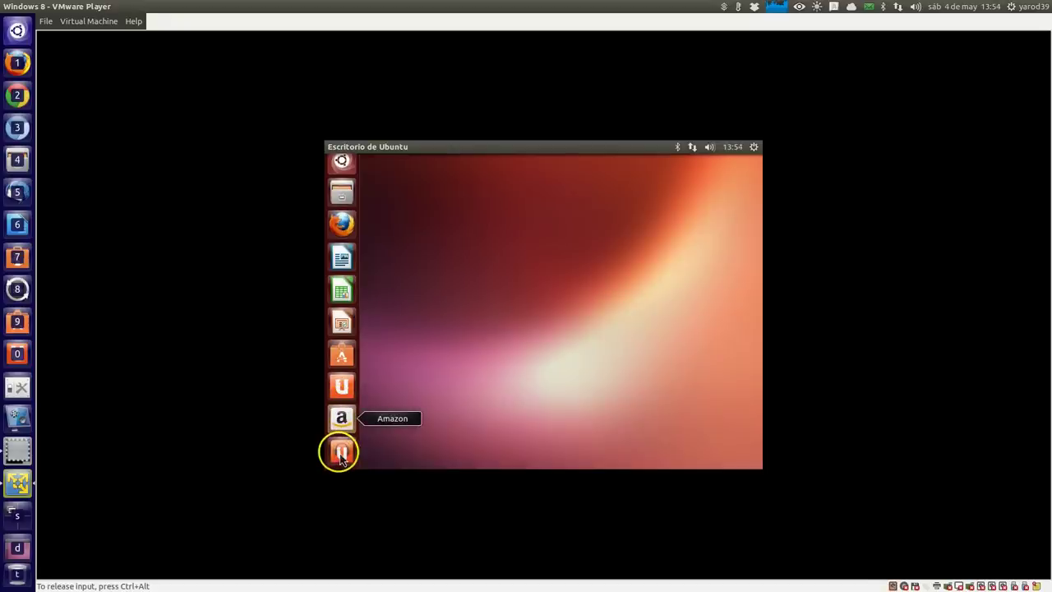
# Open Ubuntu's monitor settings (Monitores) and try to change the resolution to 1440 x 900 (16:10)
pyautogui.click(754, 148)
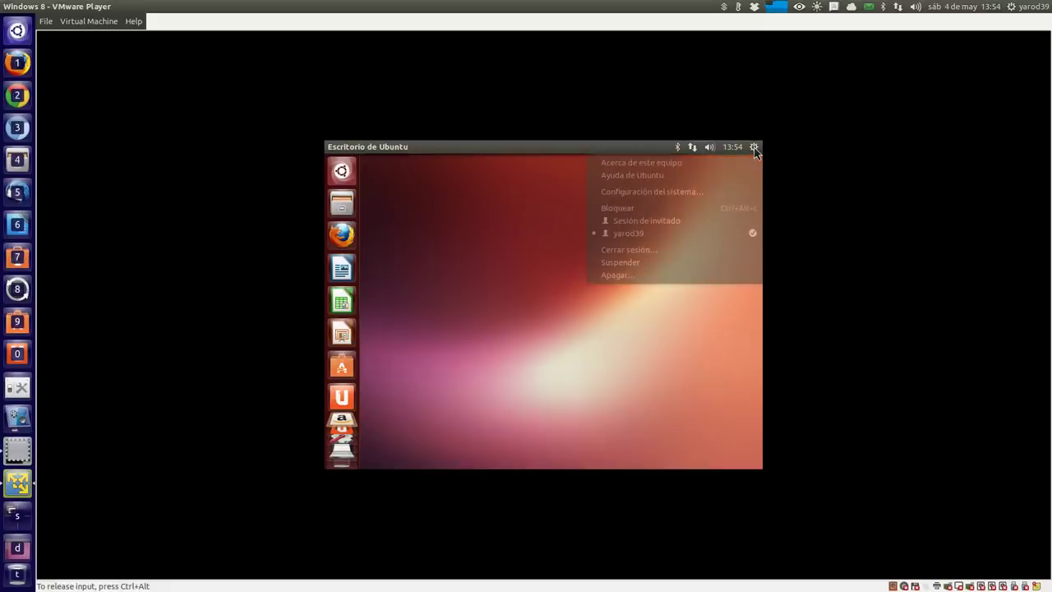
pyautogui.click(747, 158)
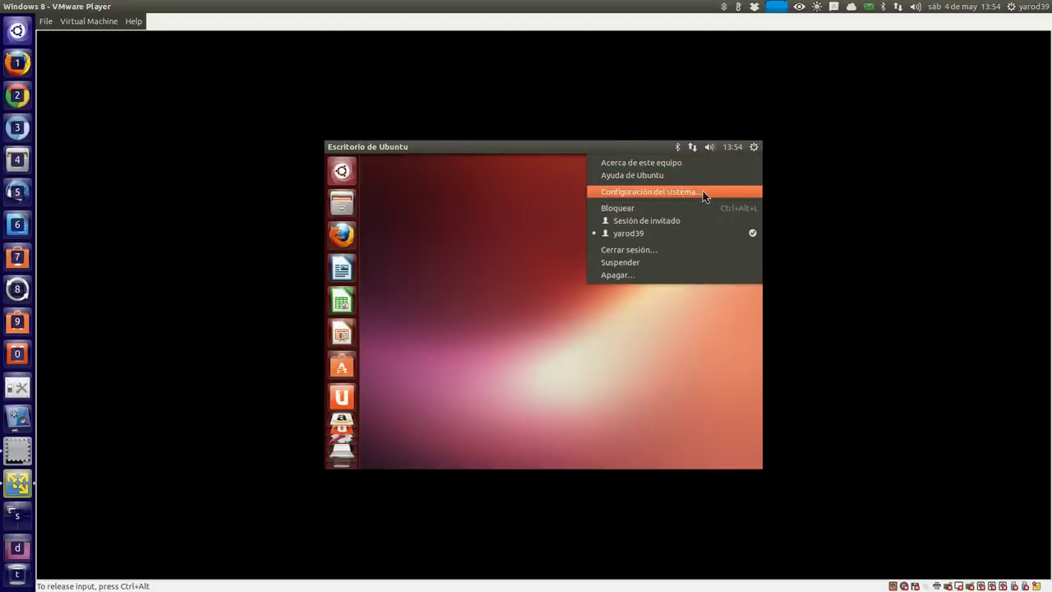
pyautogui.click(703, 191)
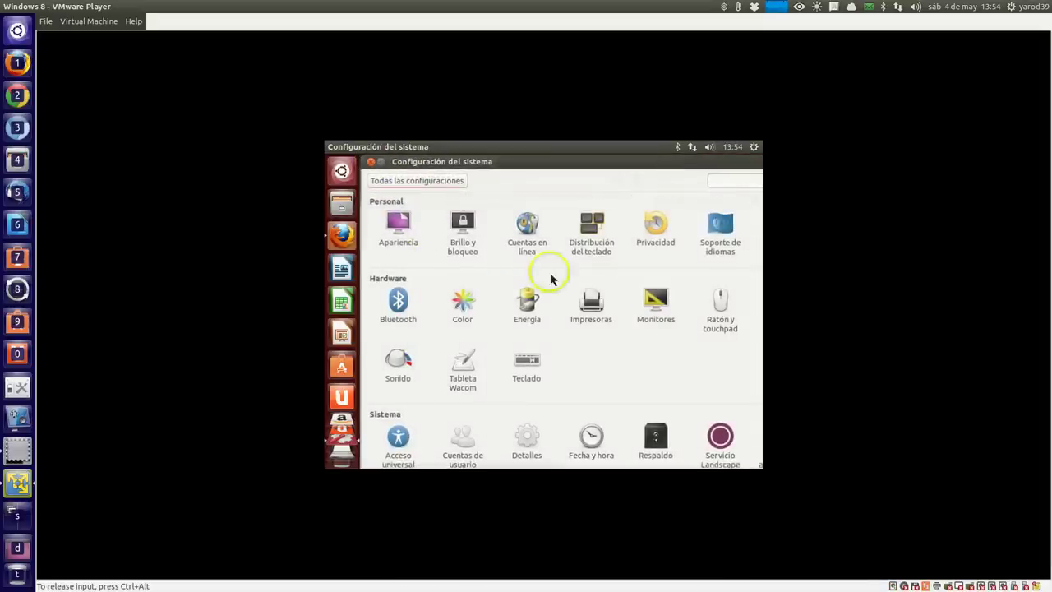
pyautogui.click(656, 306)
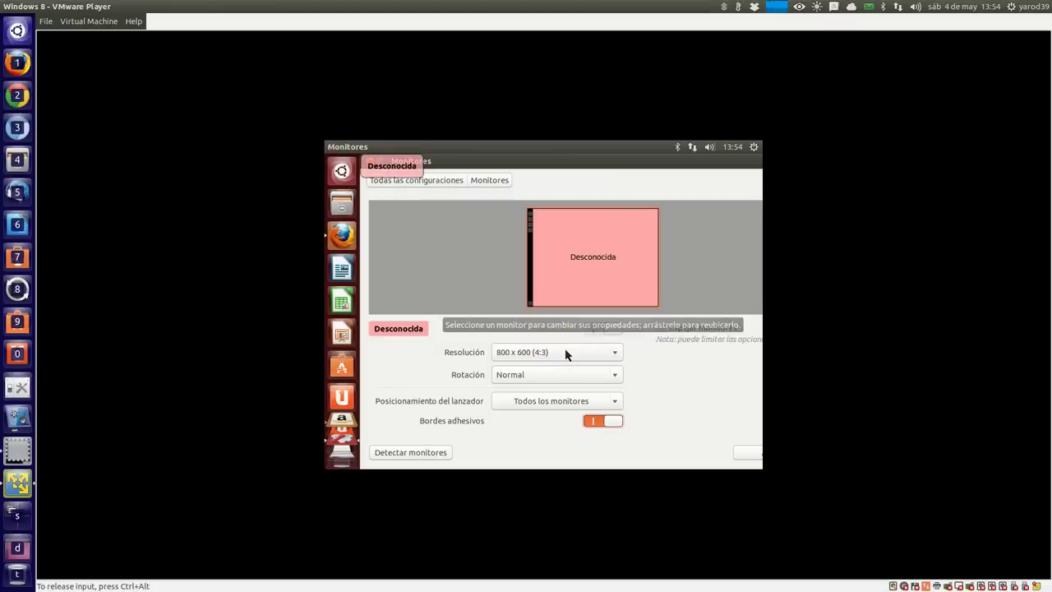
pyautogui.click(564, 352)
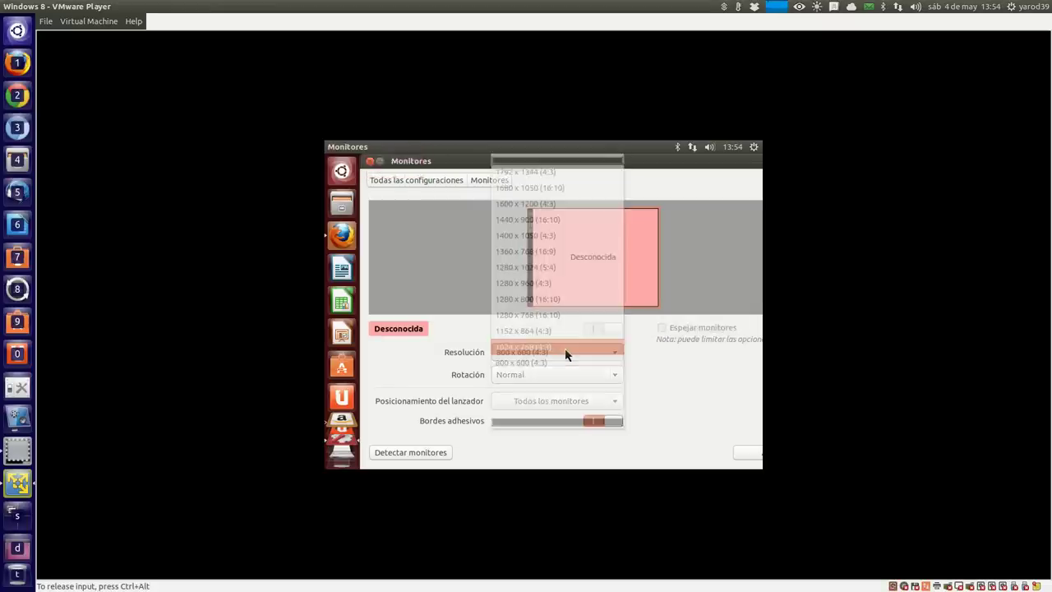
pyautogui.click(550, 220)
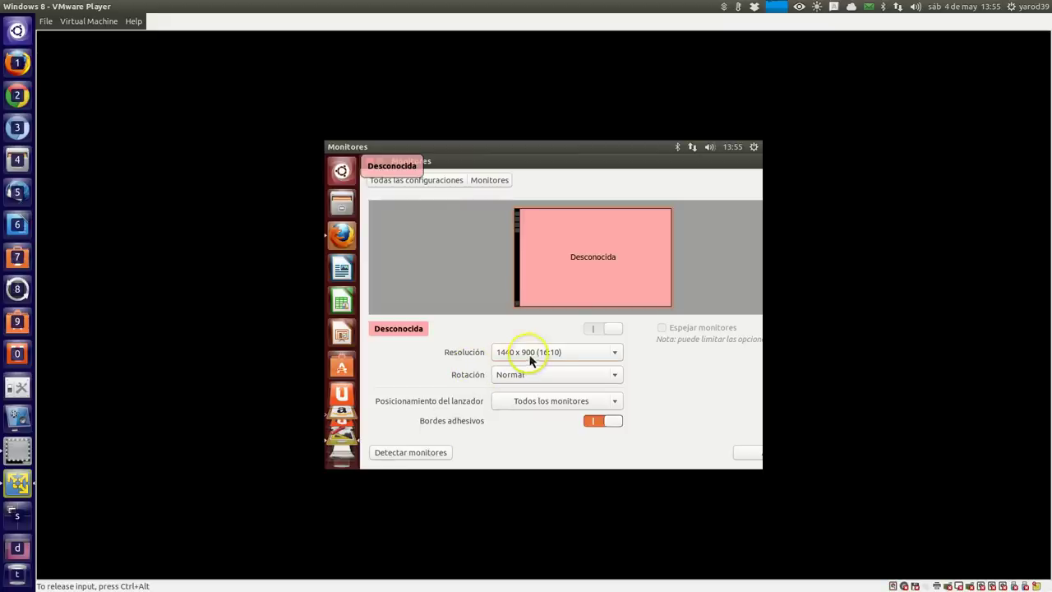
# Leave the monitor settings, close the system configuration window and quit the Firefox window with the Amazon page
pyautogui.click(427, 187)
pyautogui.click(402, 183)
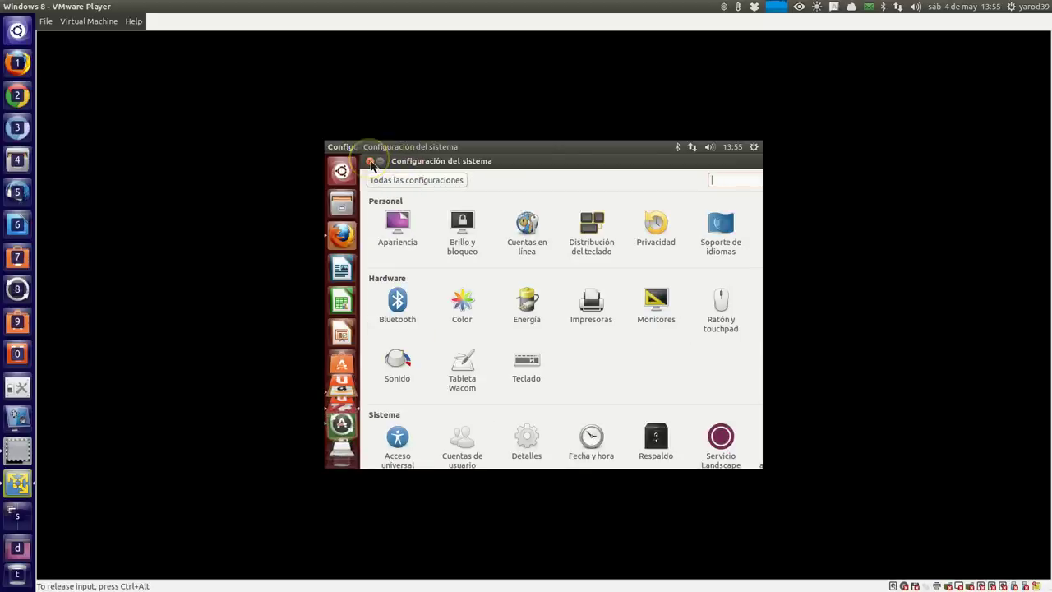
pyautogui.click(370, 162)
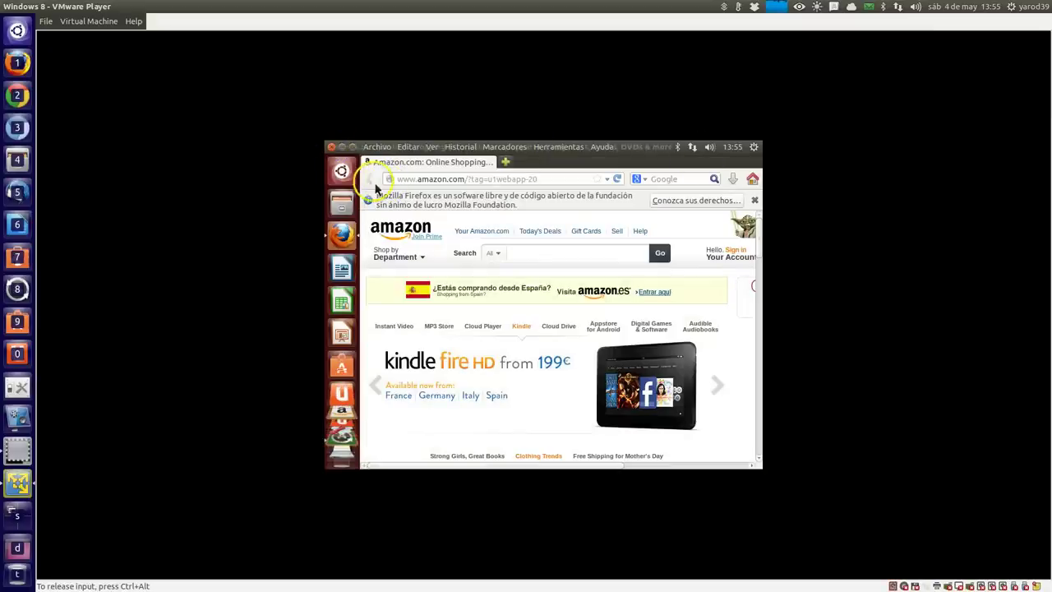
pyautogui.hotkey('ctrl', 'q')
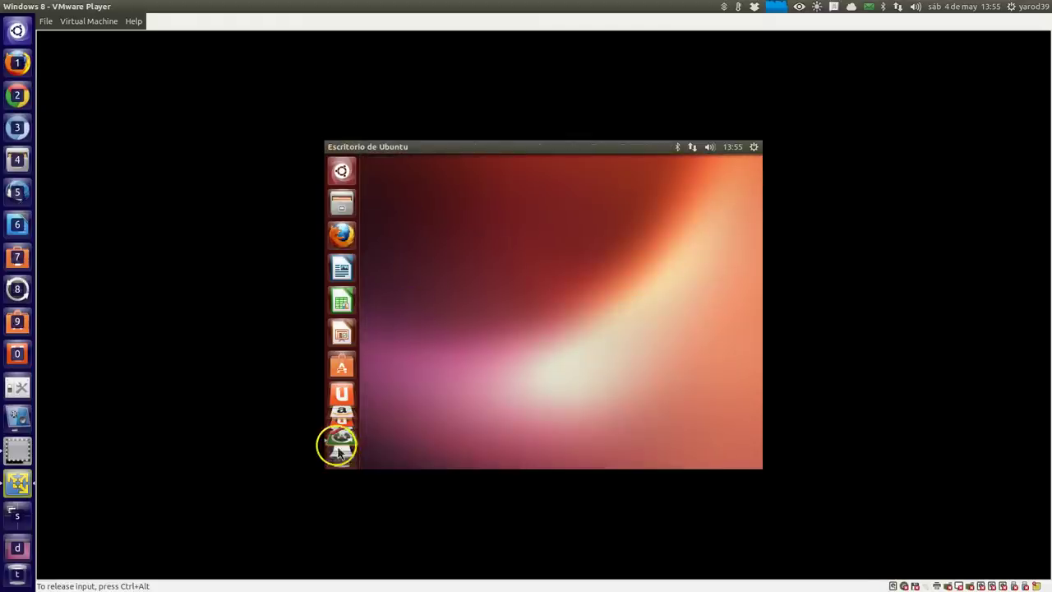
# Reopen the monitor settings (Monitores) from the system configuration and select the 1440 x 900 (16:10) resolution again
pyautogui.moveTo(345, 424)
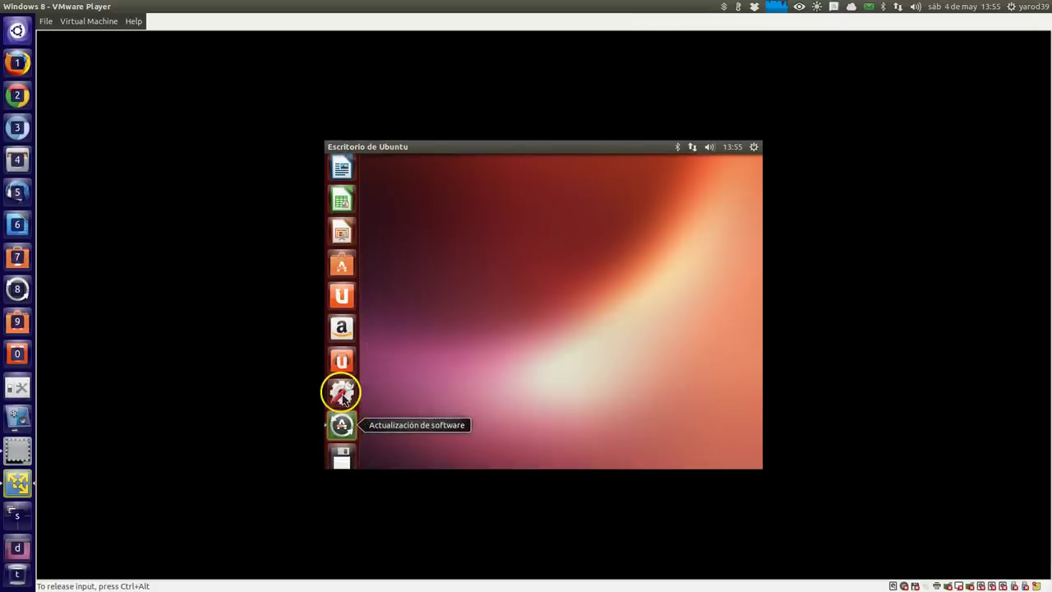
pyautogui.click(343, 396)
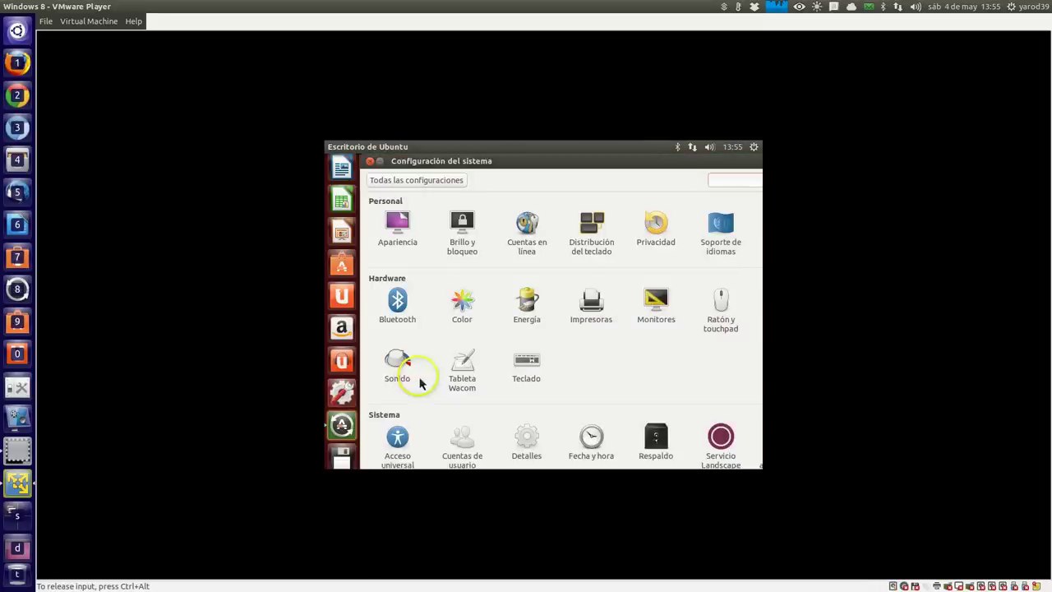
pyautogui.click(658, 297)
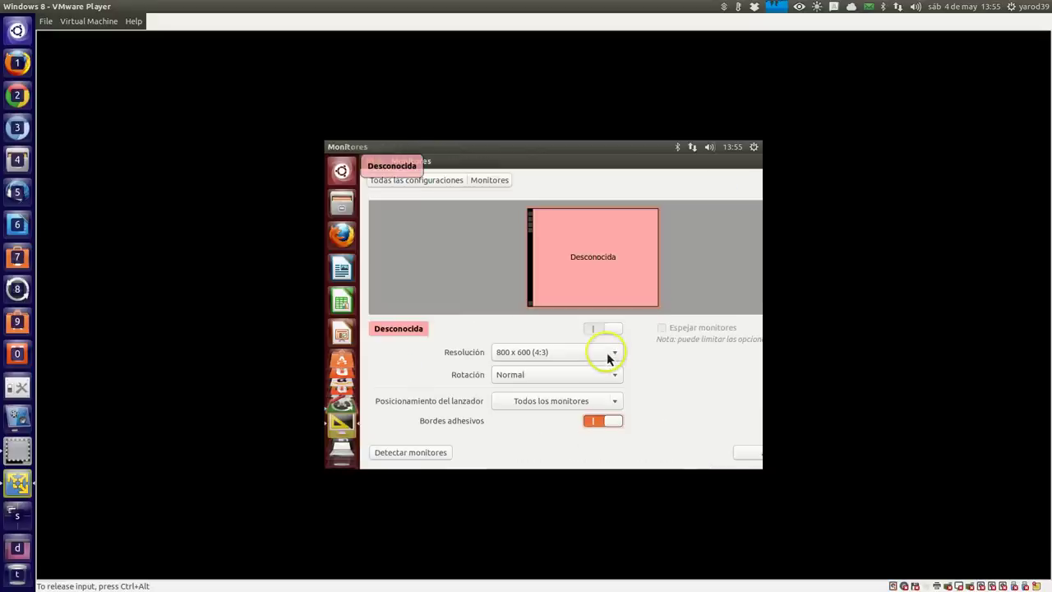
pyautogui.click(609, 358)
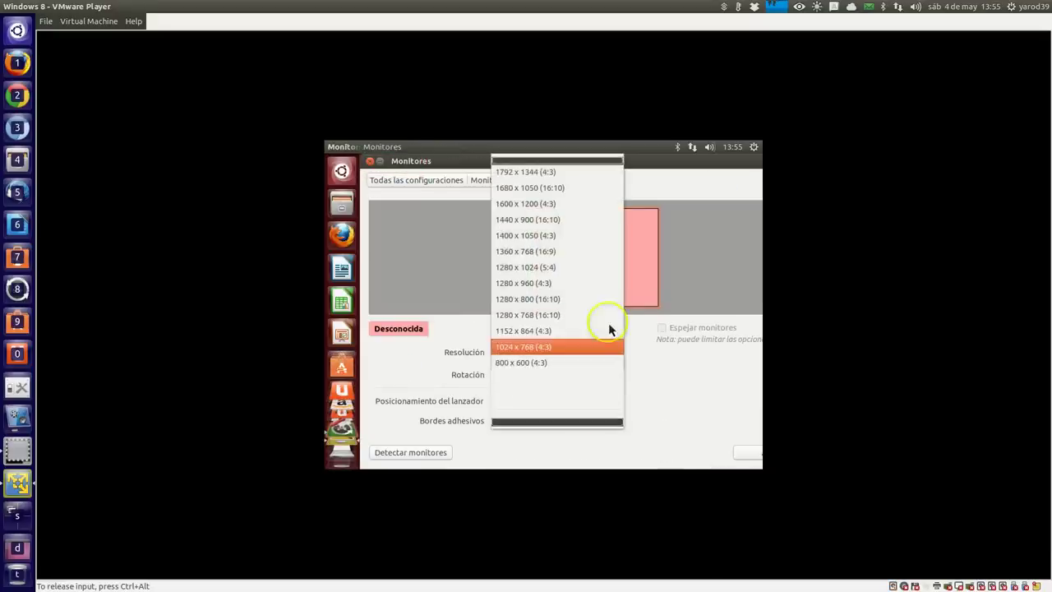
pyautogui.click(578, 221)
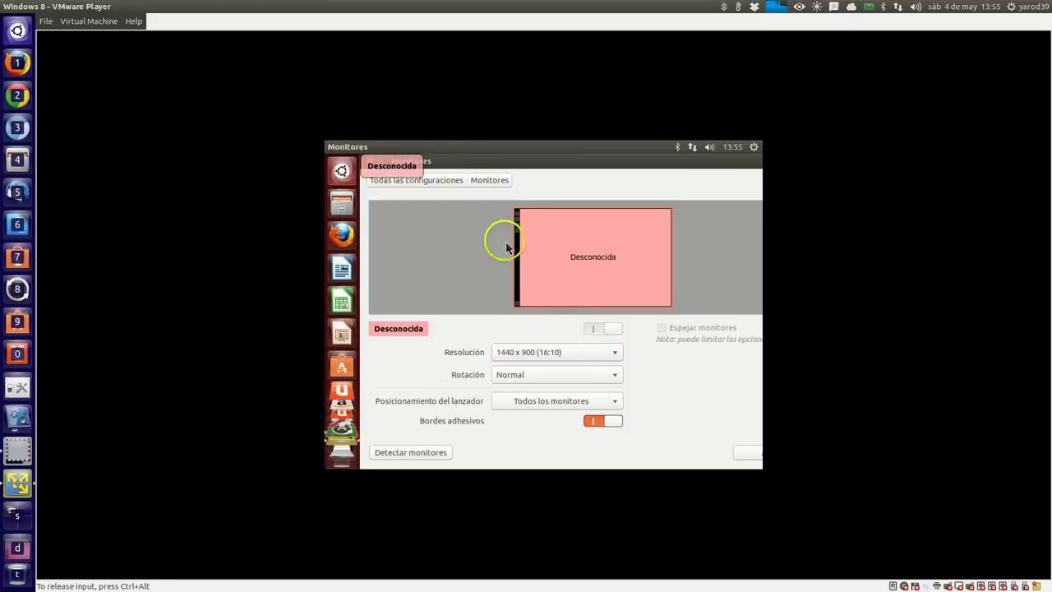
pyautogui.click(450, 163)
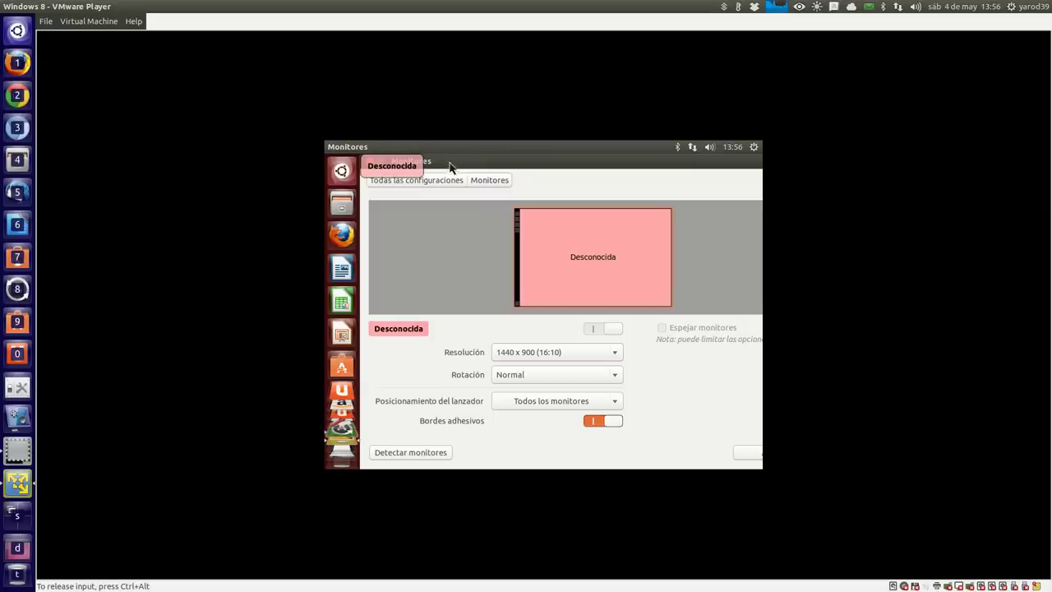